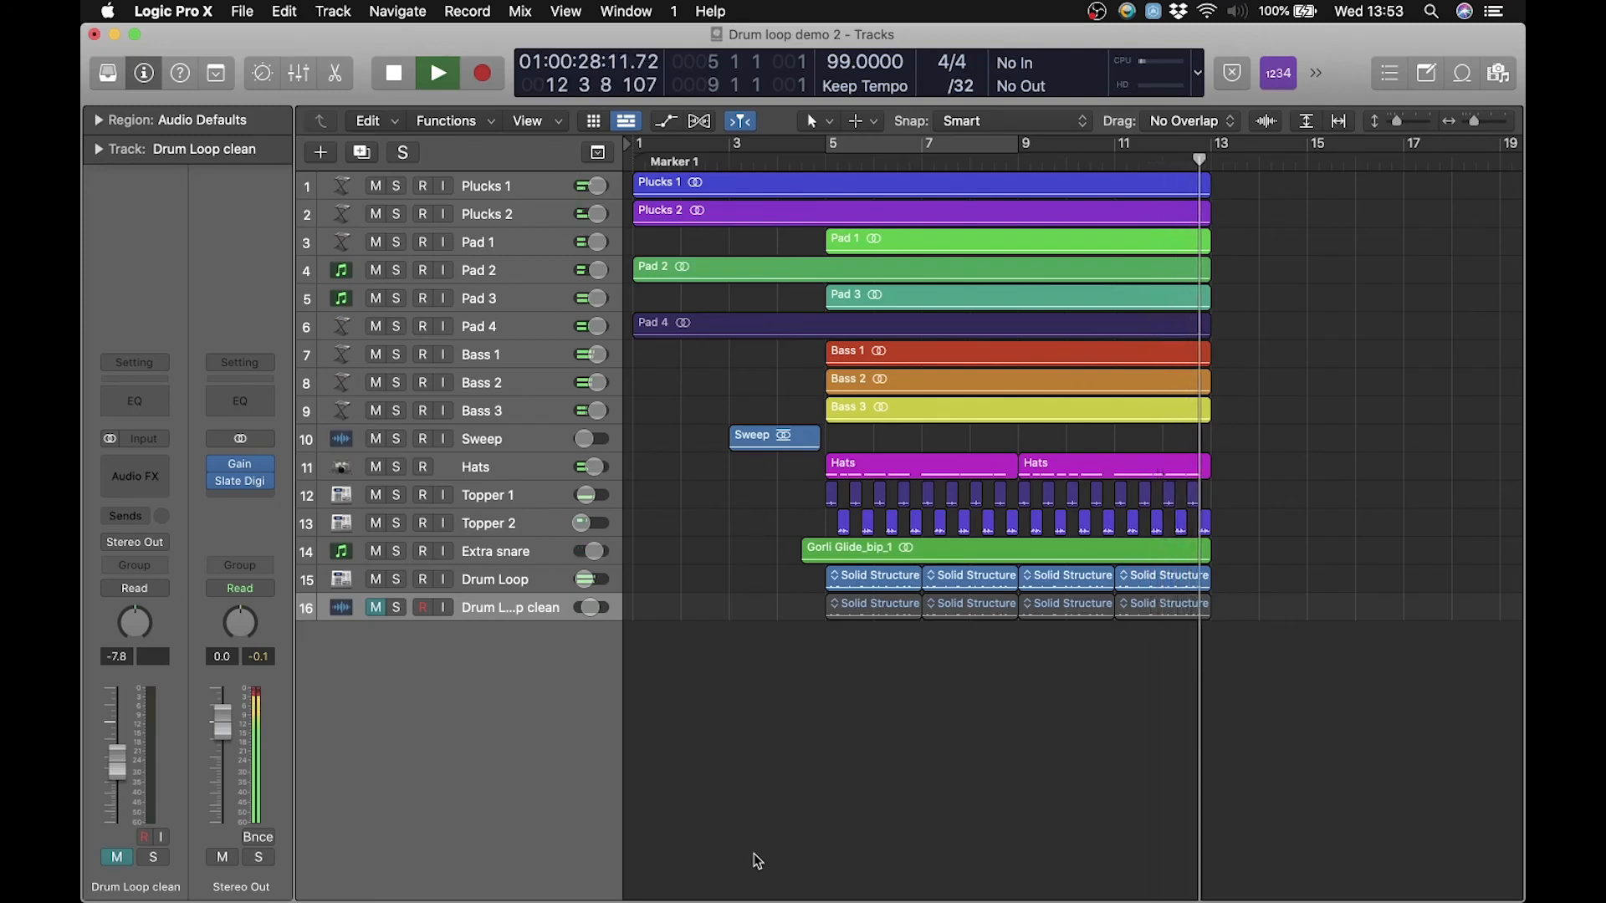
Step: Stop playback, audition the Plucks and Pad tracks in solo from bar 5, and clear the solos
key(space)
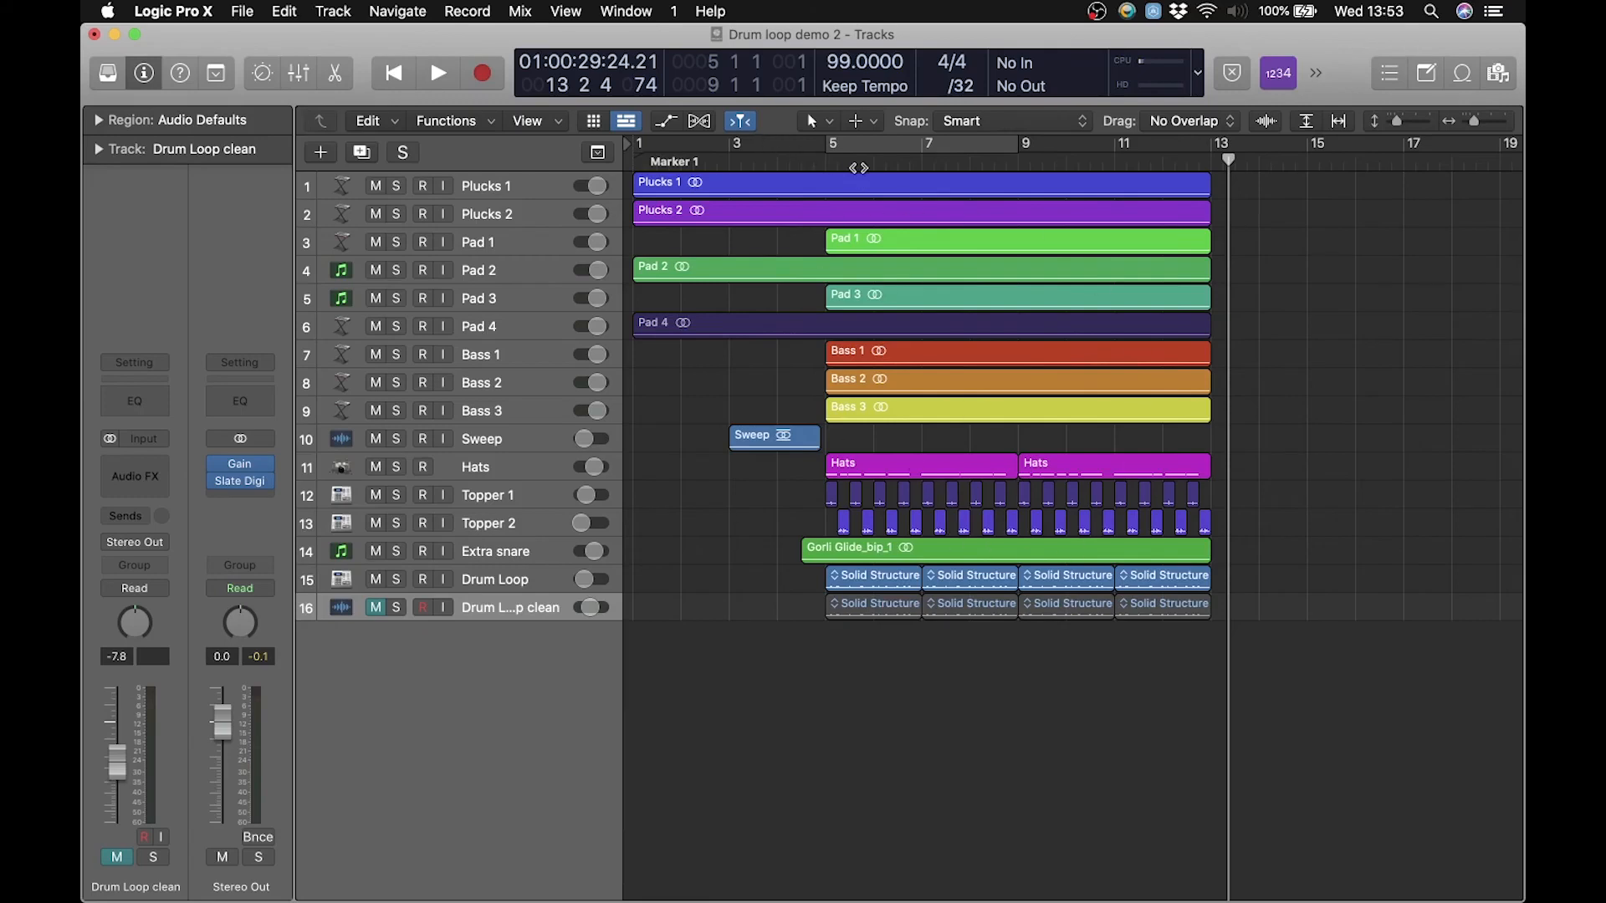
drag(858, 165, 825, 164)
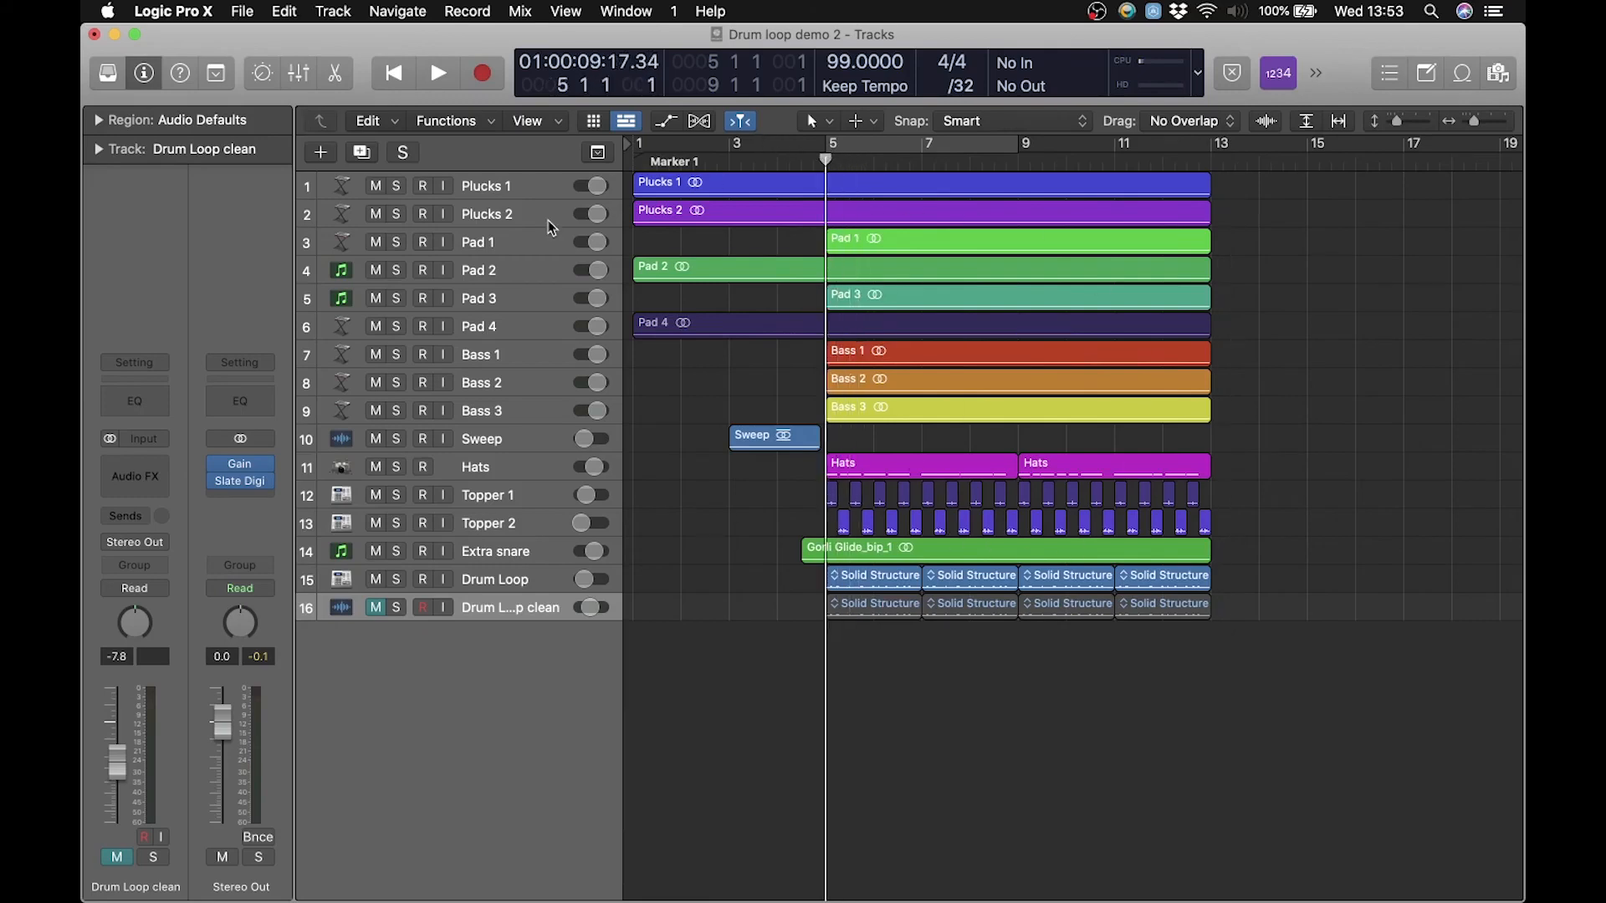
drag(394, 190, 402, 330)
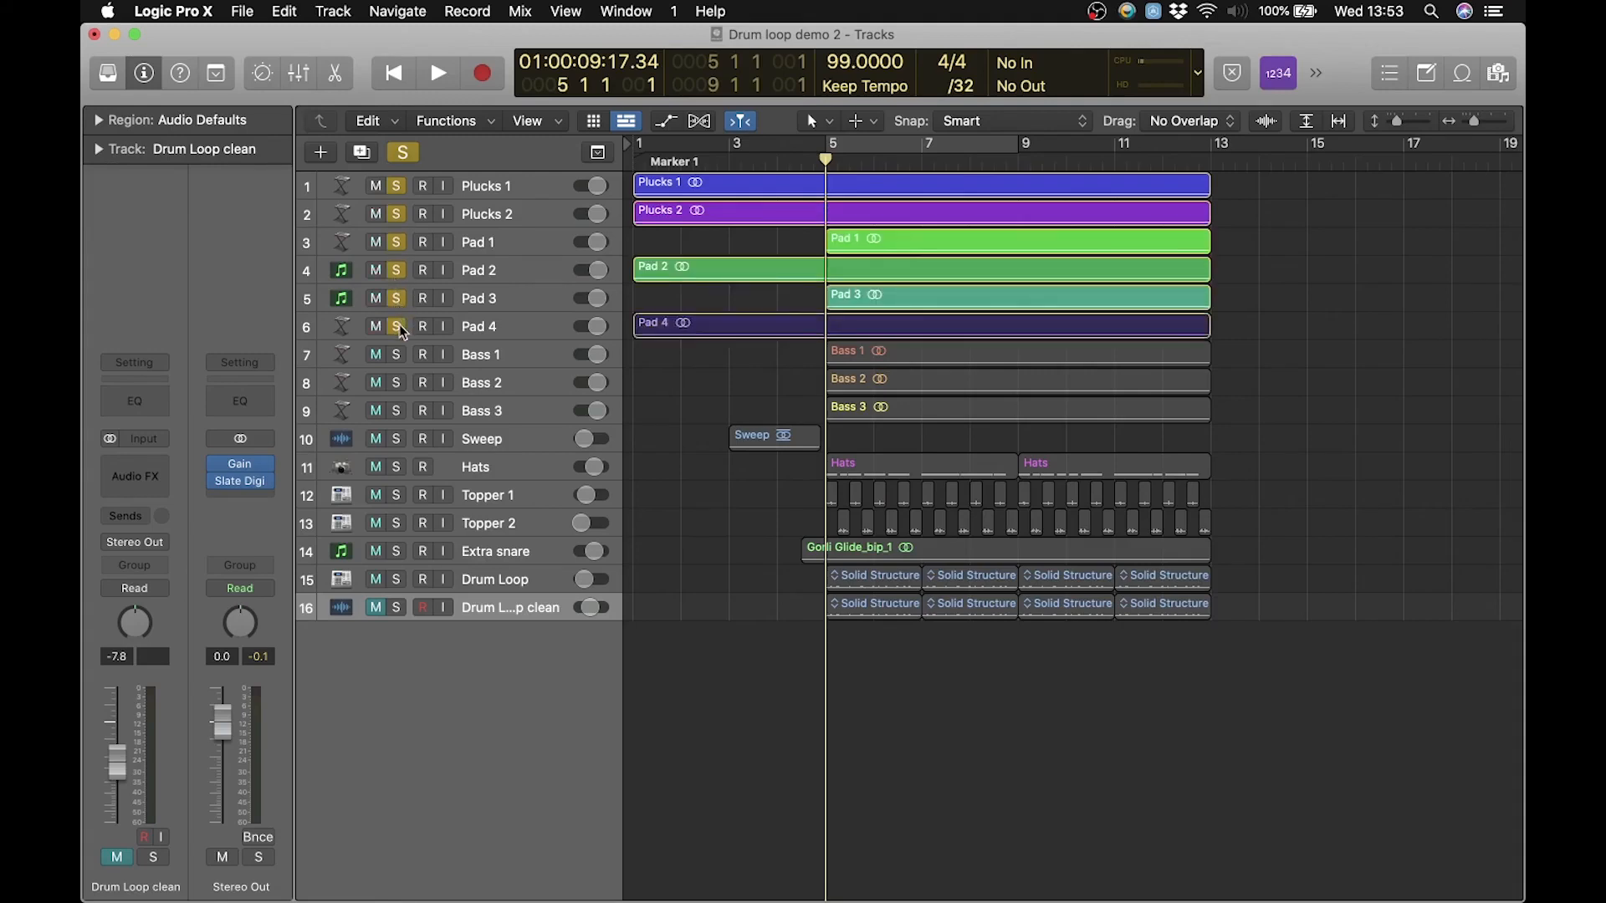
key(space)
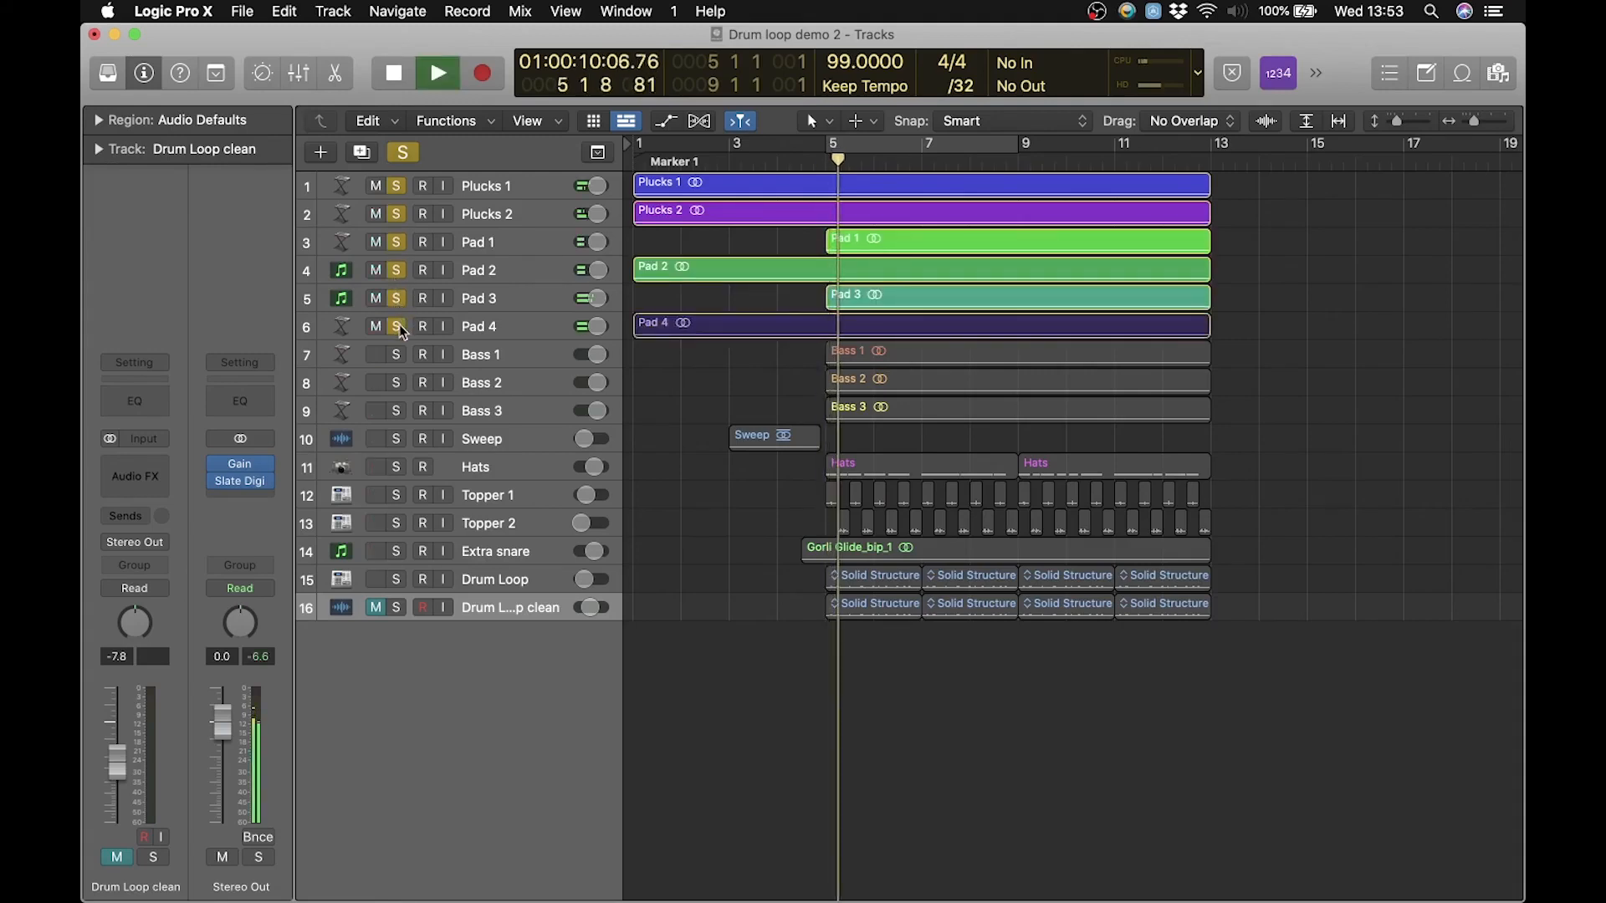
click(404, 153)
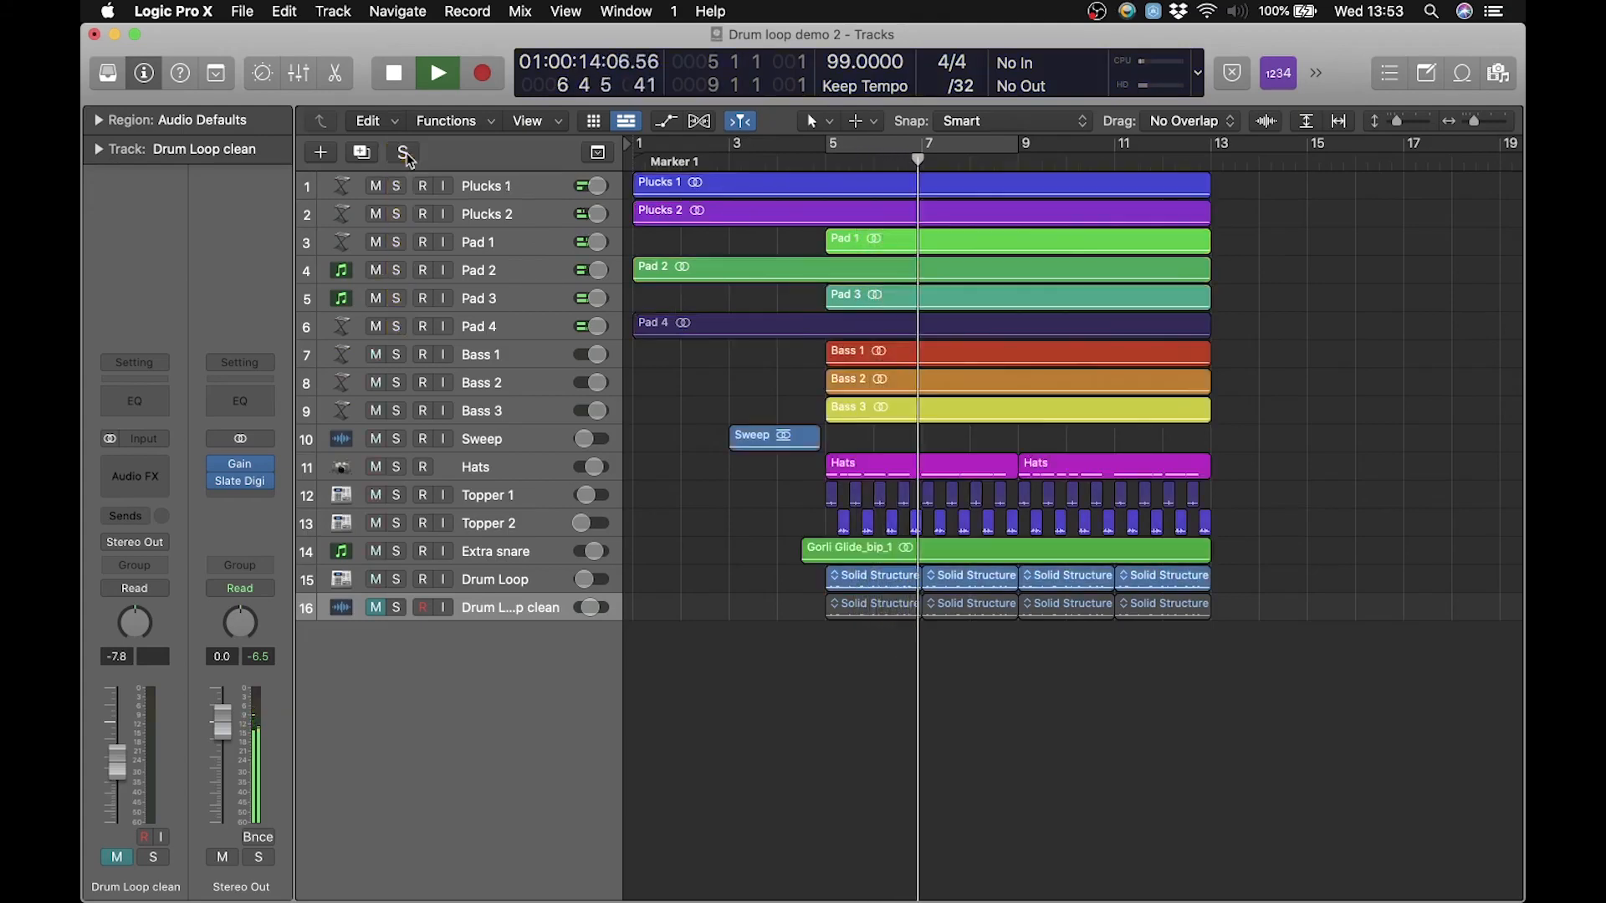
key(space)
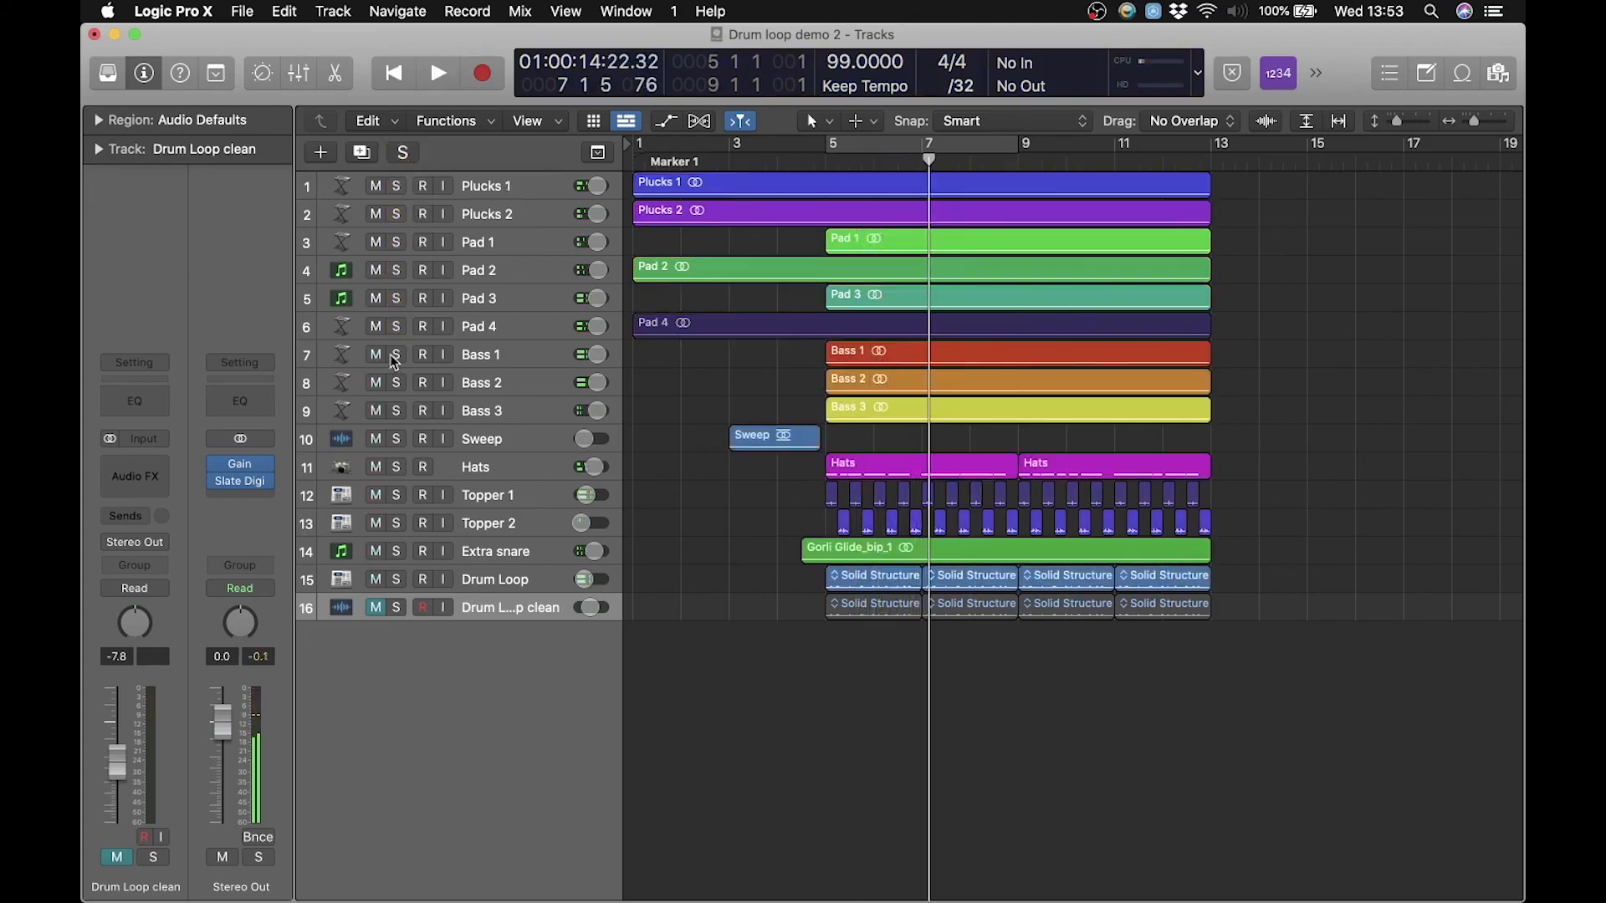
Step: Audition the Bass 1, Bass 2 and Bass 3 tracks in solo from bar 5, and clear the solos
drag(394, 359, 397, 412)
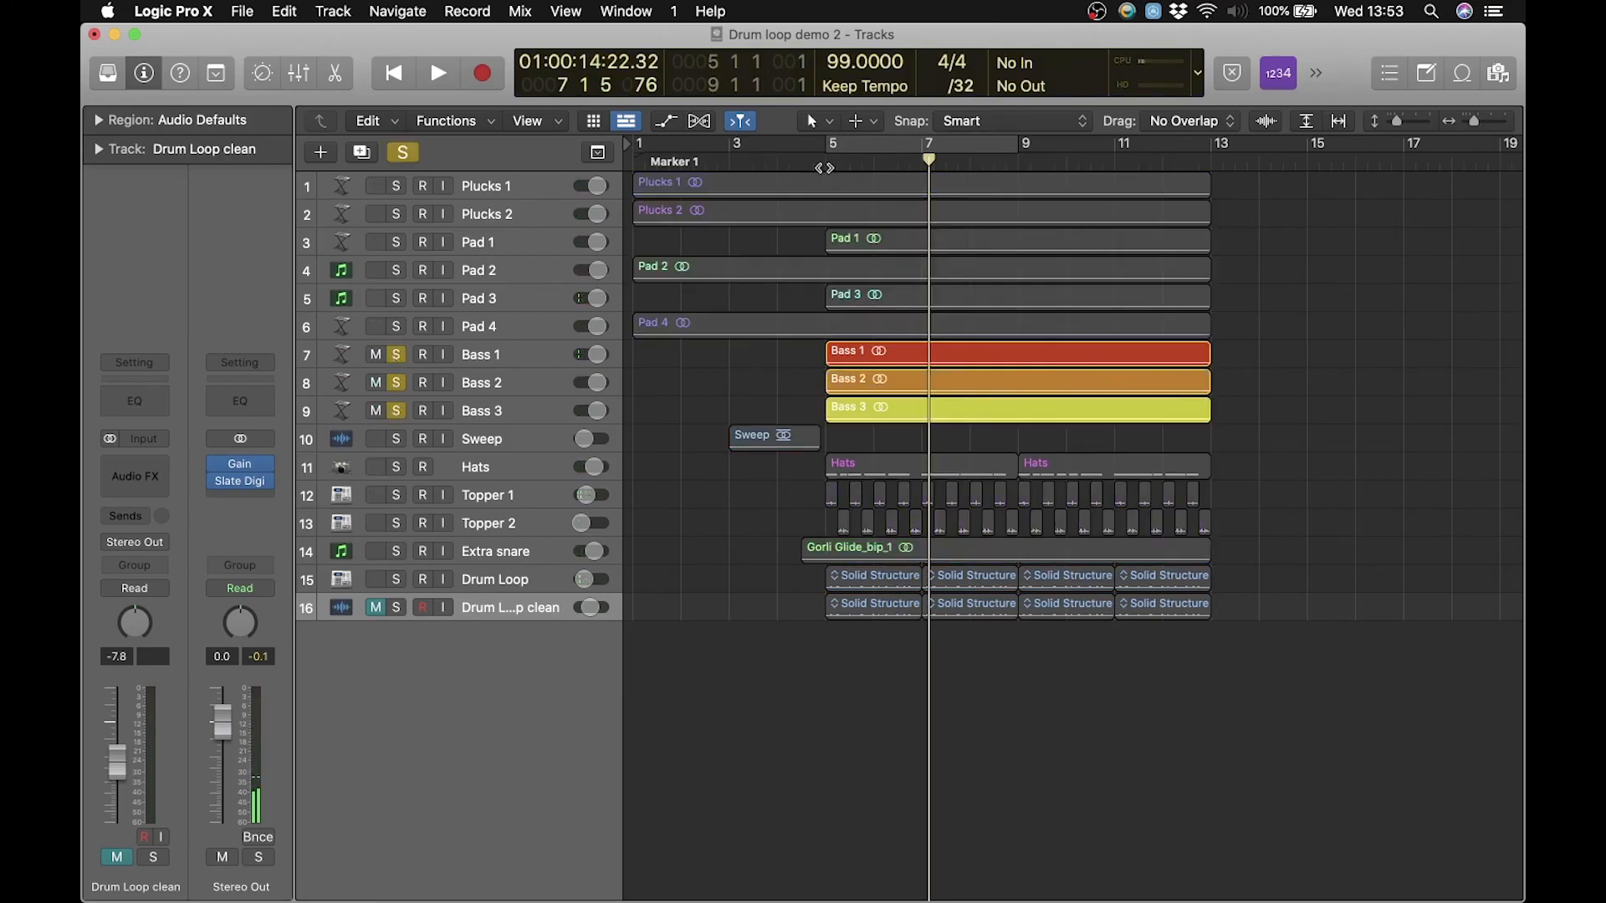
drag(823, 168, 820, 161)
key(space)
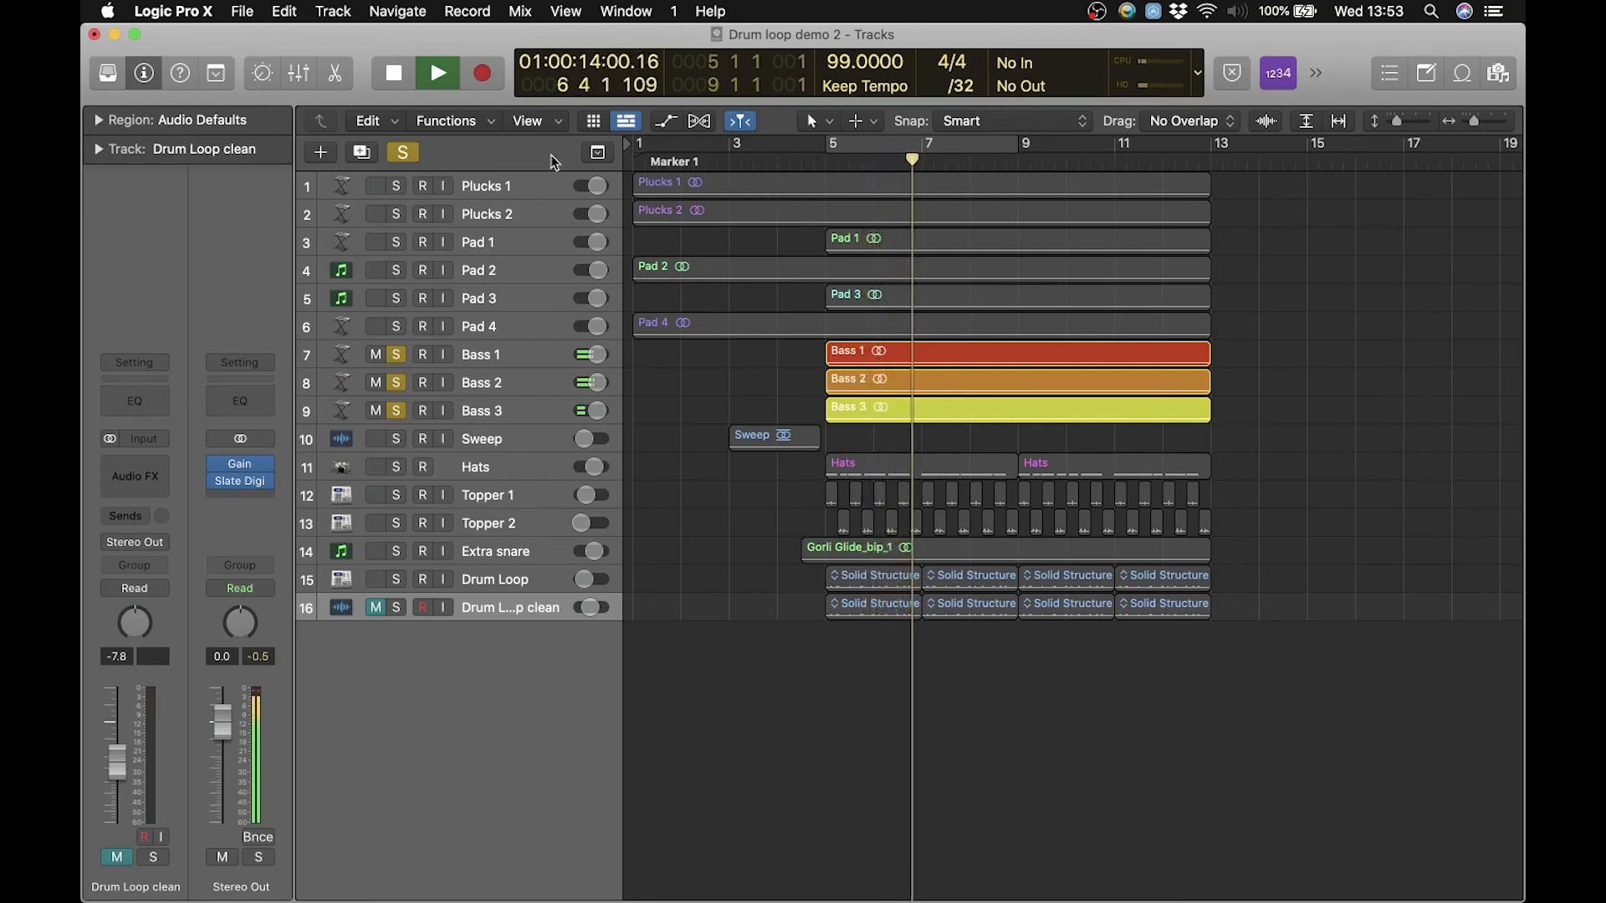
key(space)
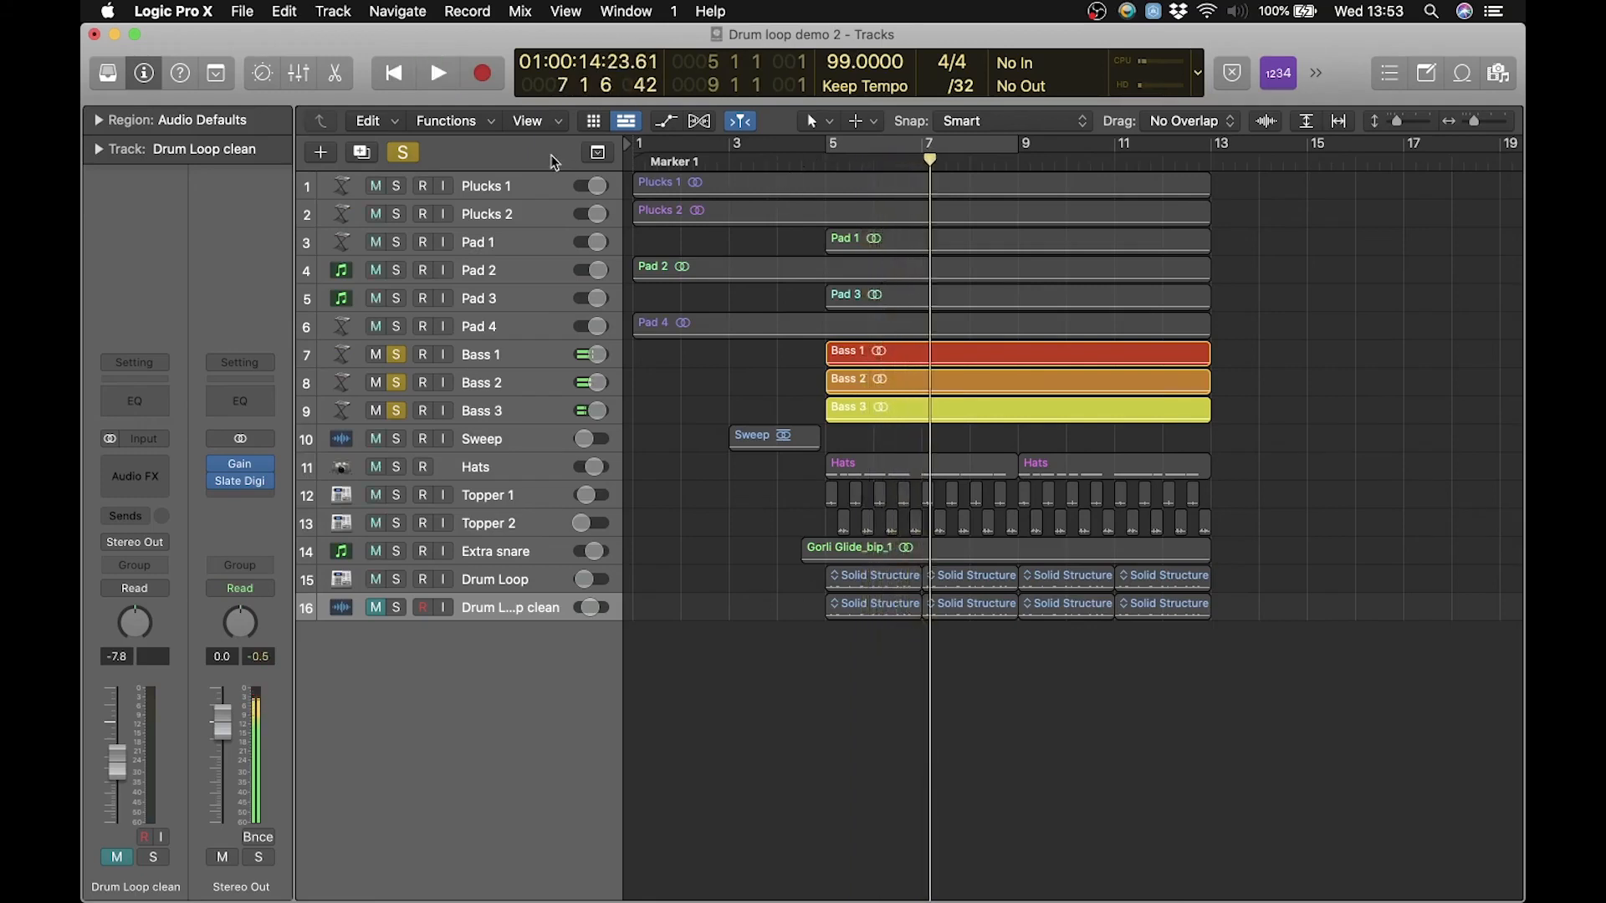
click(403, 153)
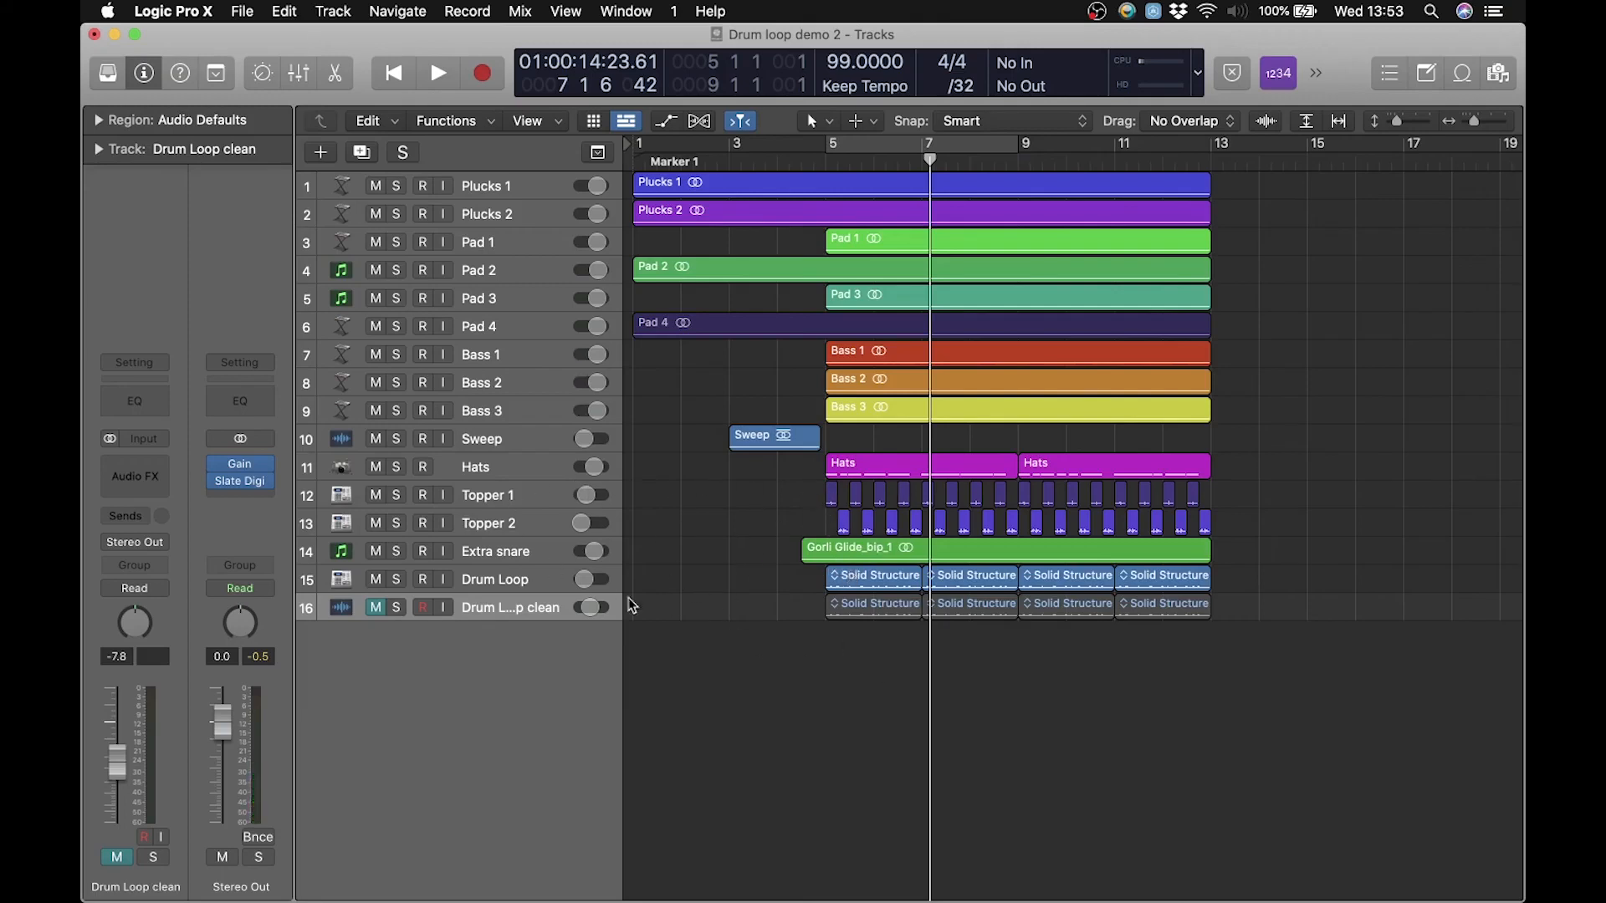
Step: Show the Drum Loop track's plug-in chain, solo the Drum Loop clean track and mute the Drum Loop track
click(495, 572)
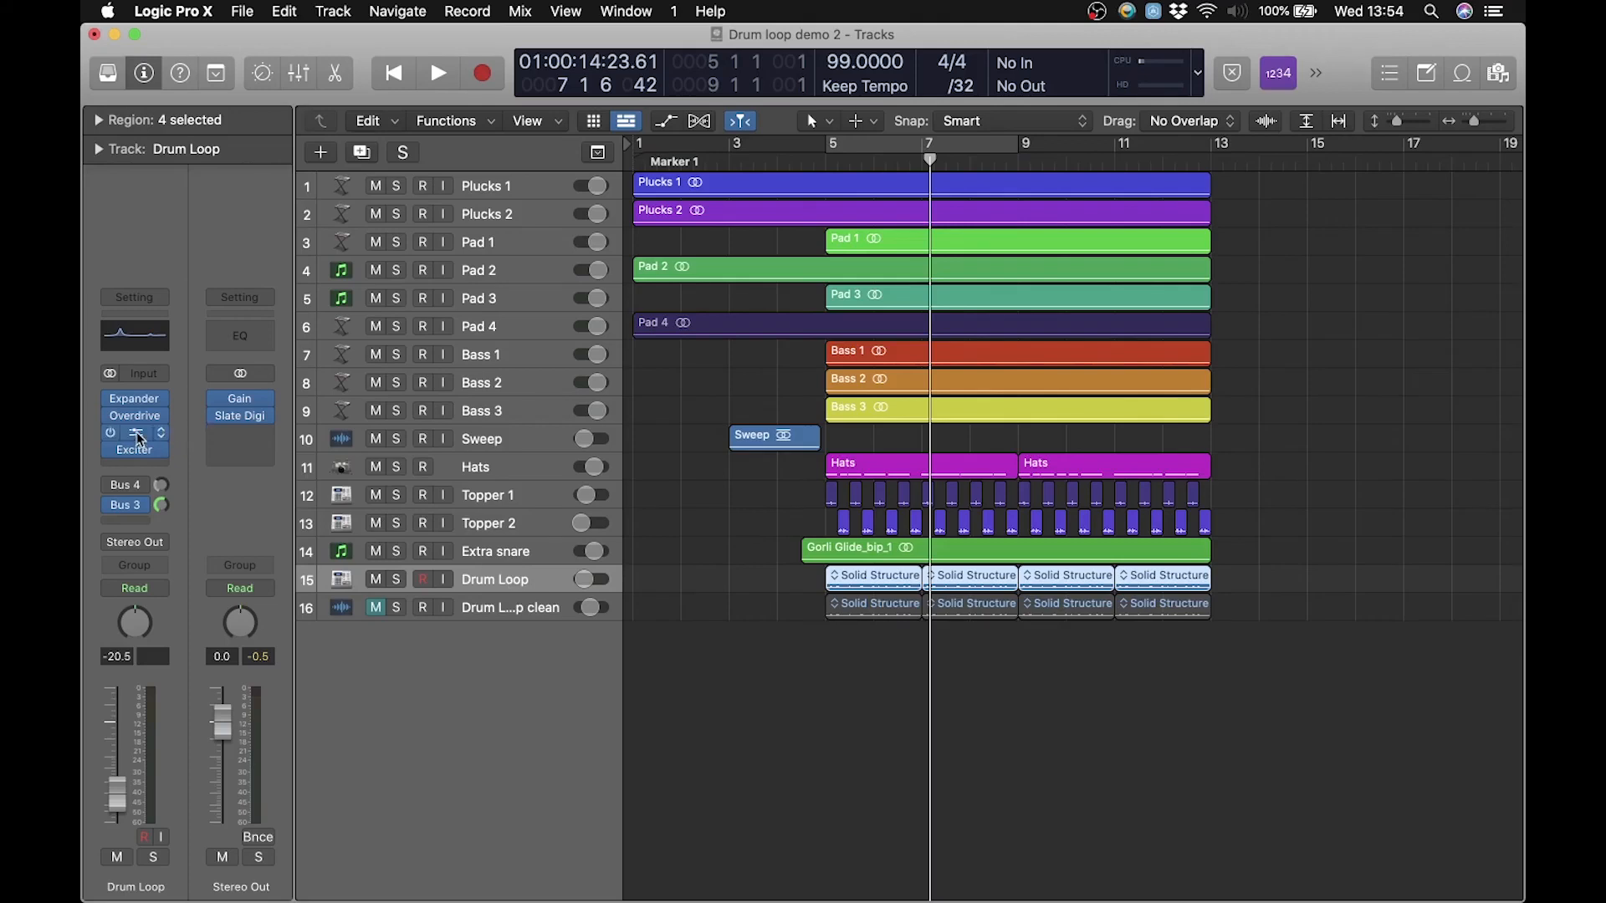
click(400, 609)
click(376, 580)
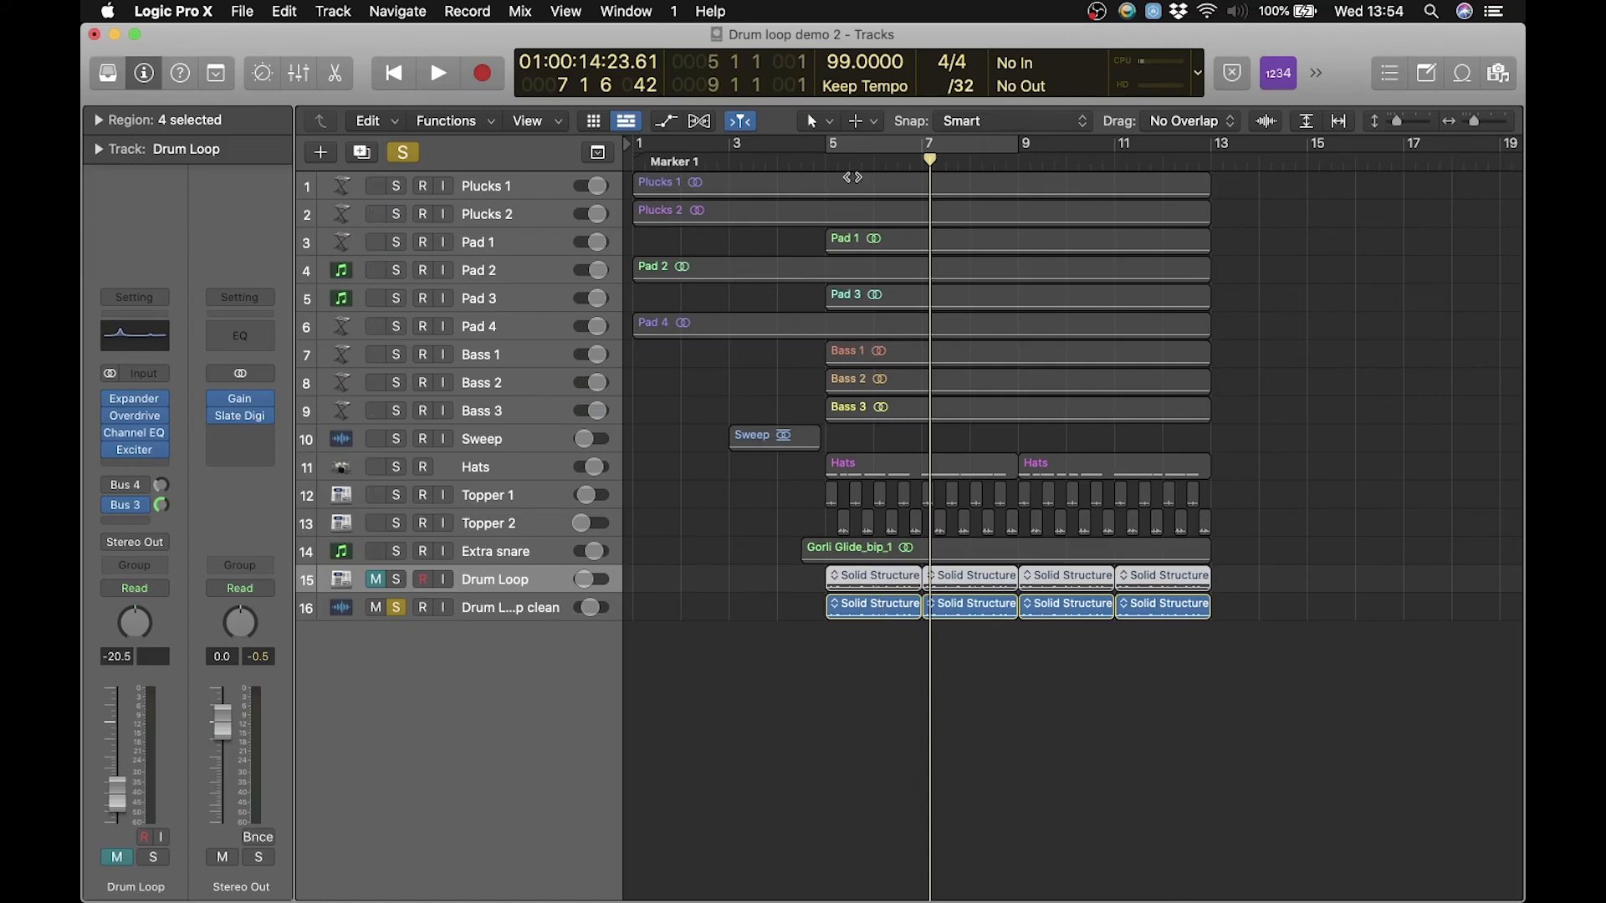
Step: Select the Drum Loop clean track, listen to it from bar 5, and return the playhead to just before bar 5
click(816, 161)
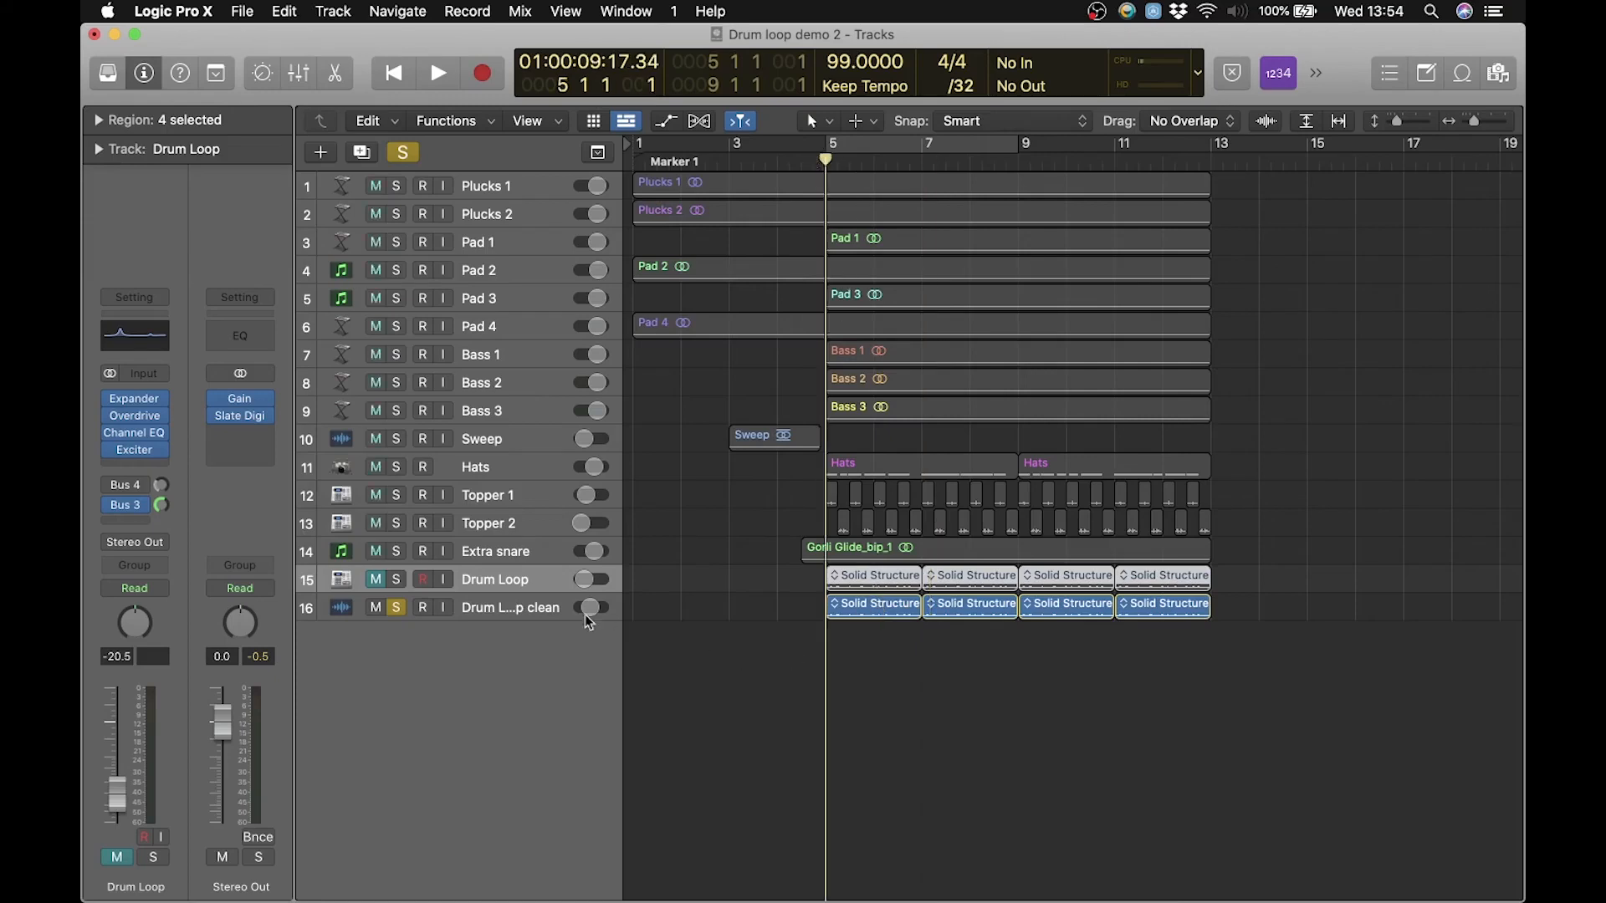
click(538, 611)
key(space)
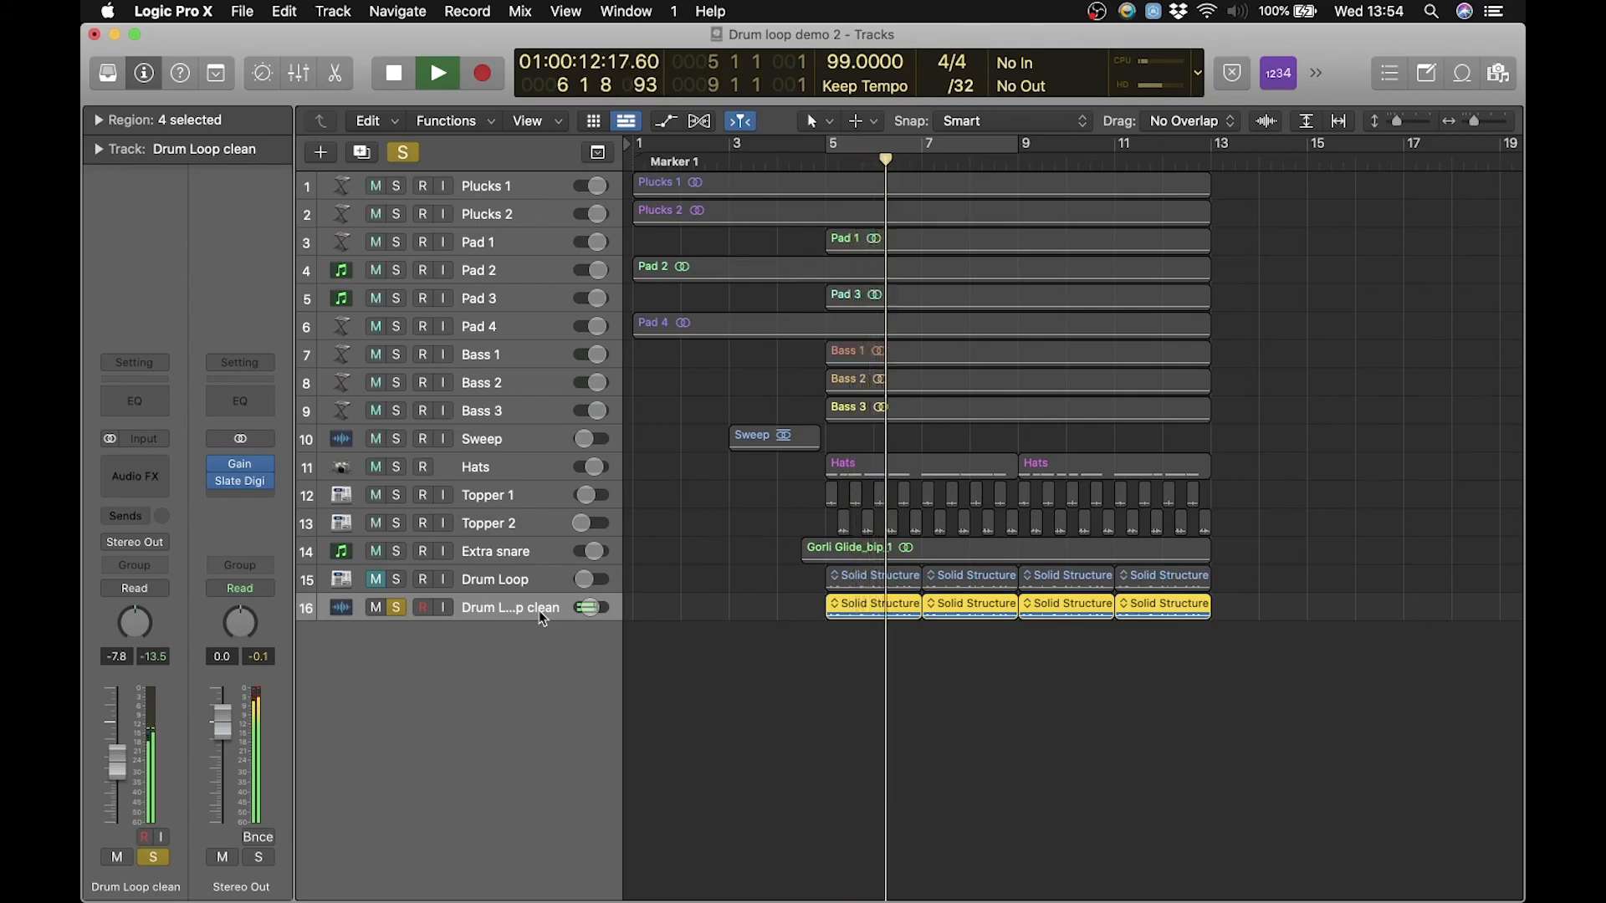
key(space)
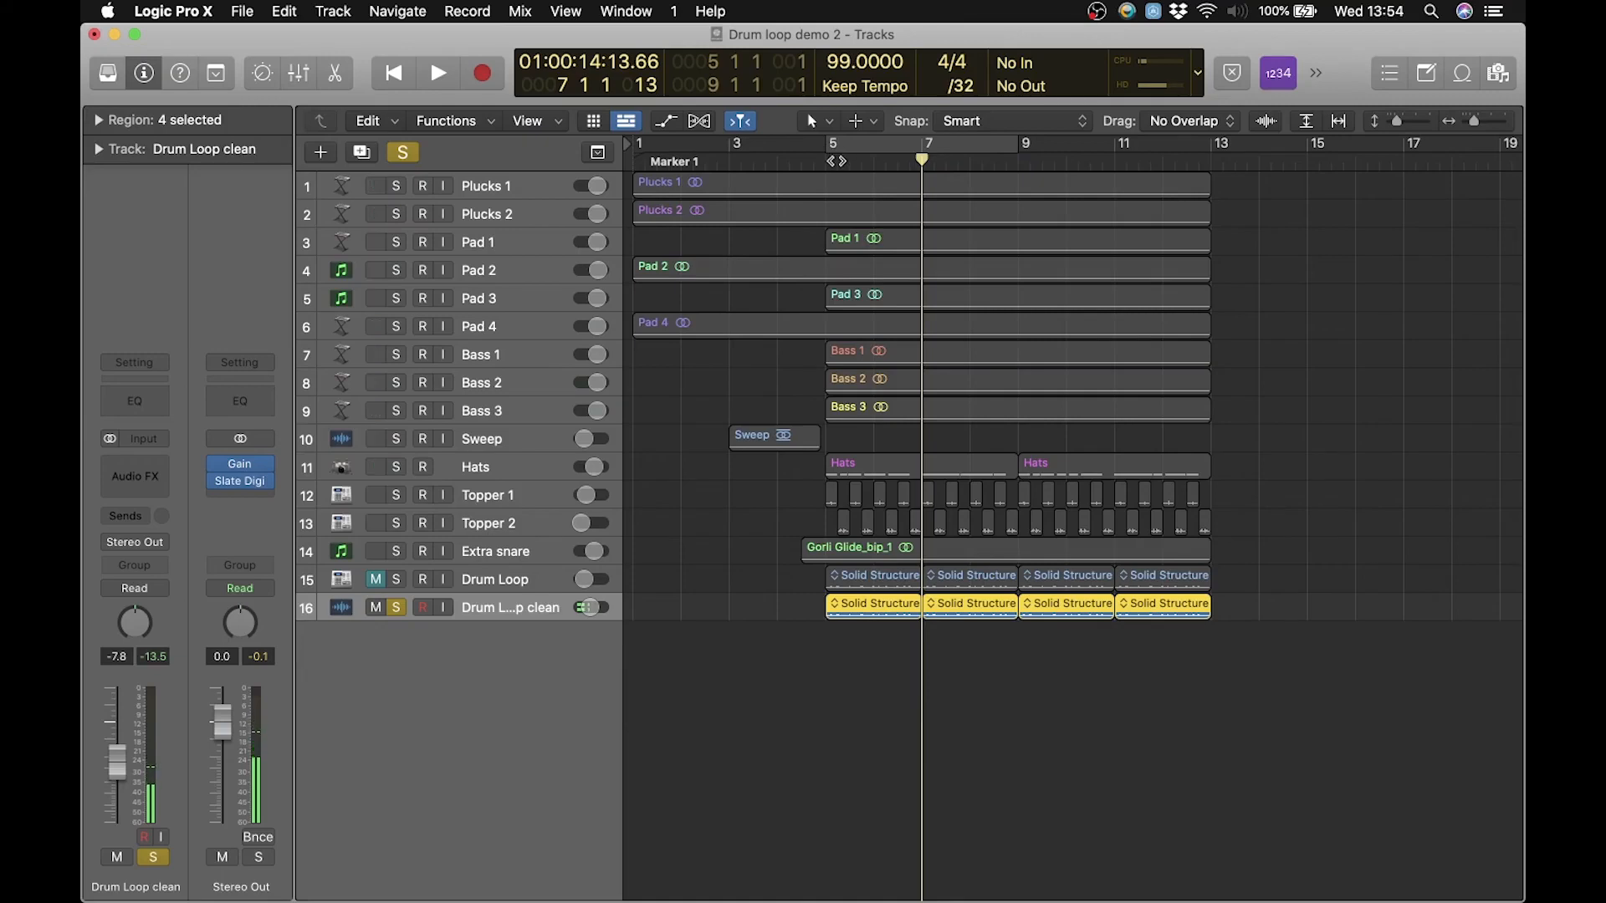
drag(827, 157, 812, 157)
click(928, 709)
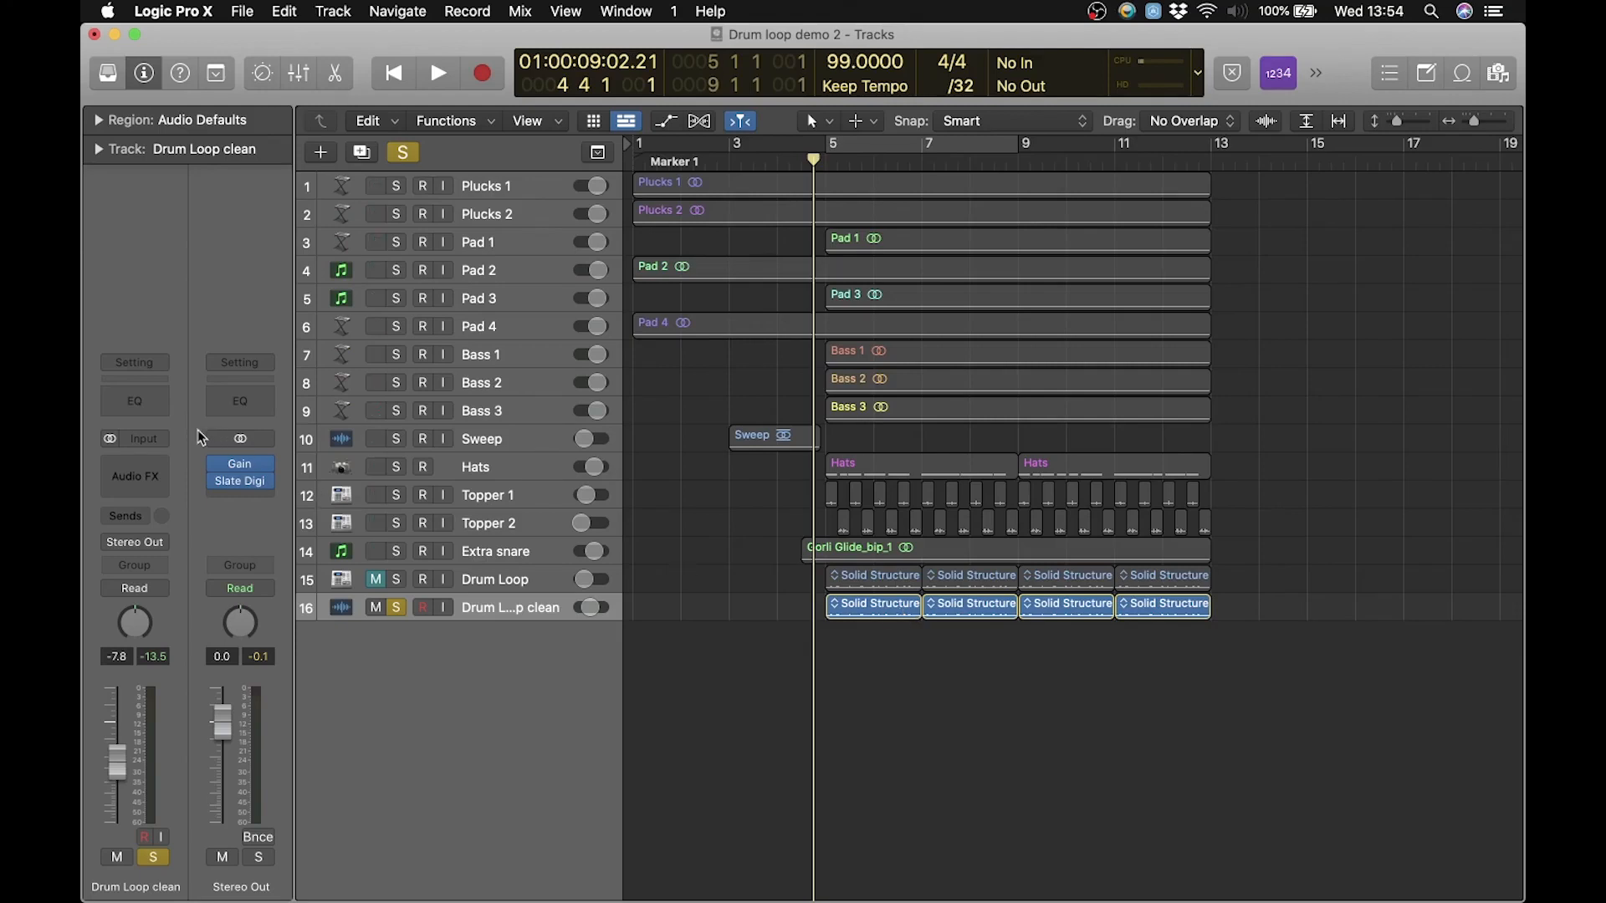
Step: Insert the Expander dynamics plug-in in the first audio effect slot of the Drum Loop clean track
click(164, 466)
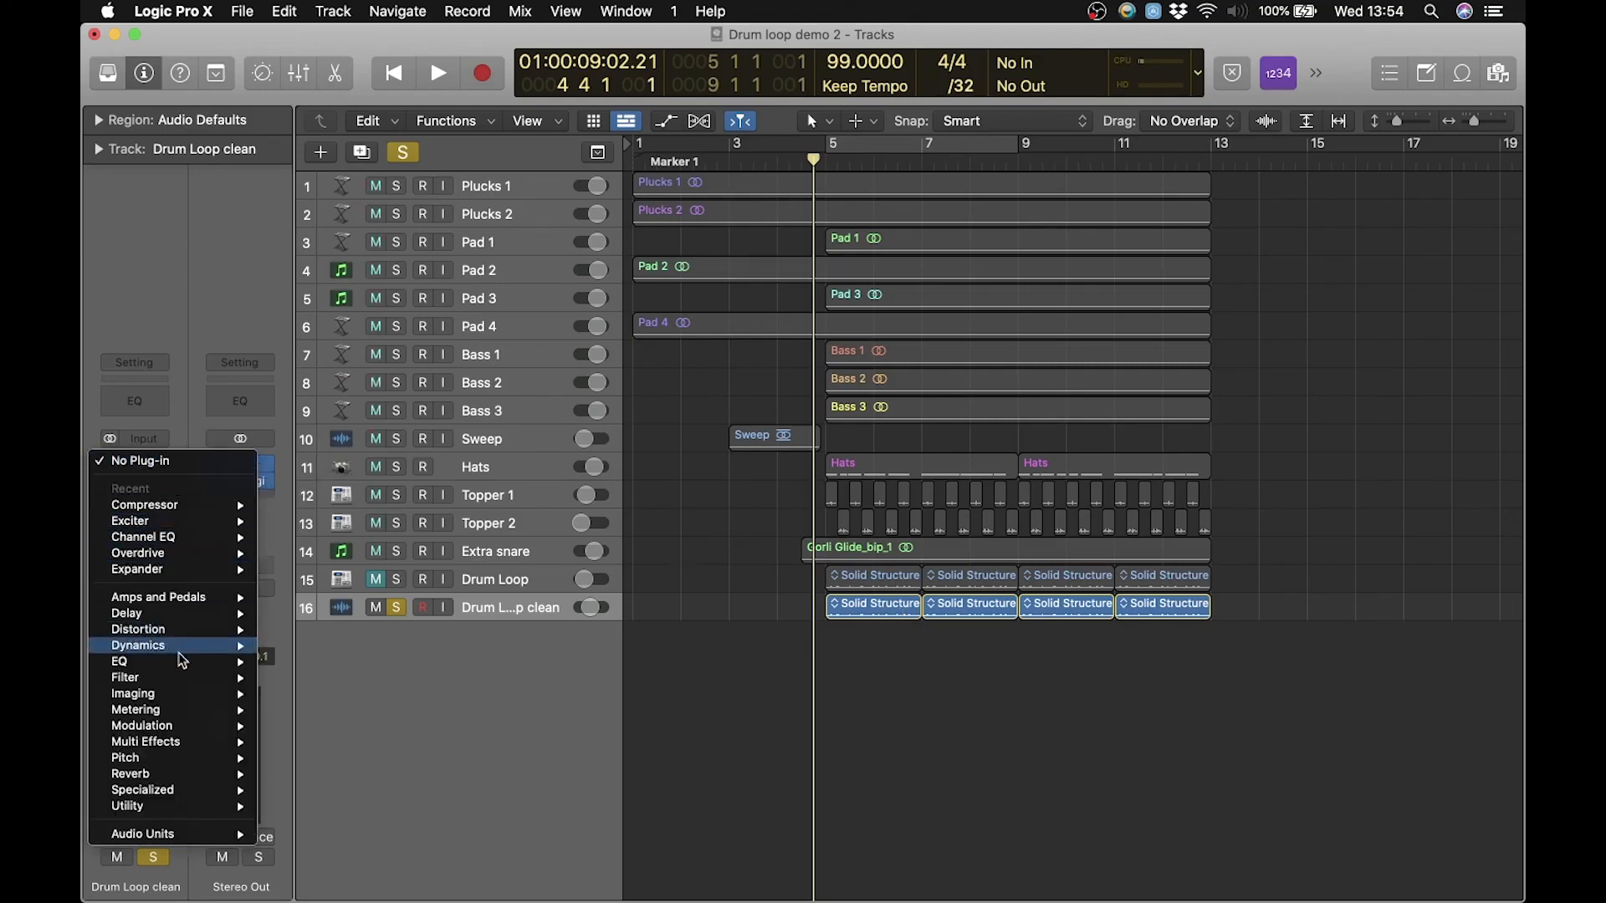
mouse_move(178, 650)
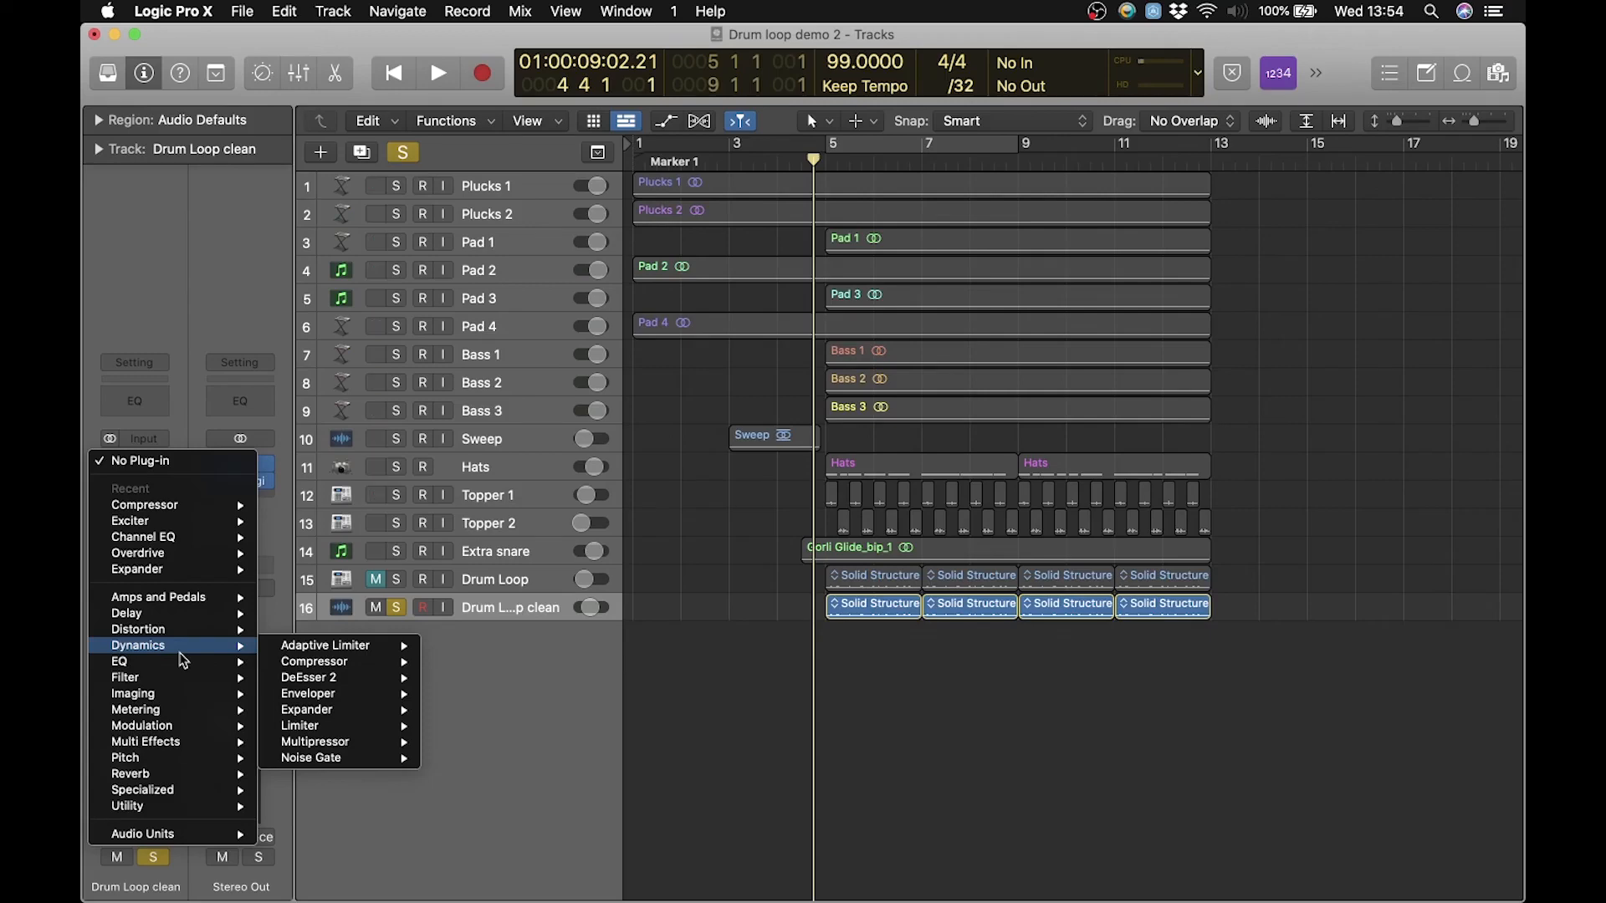
click(321, 709)
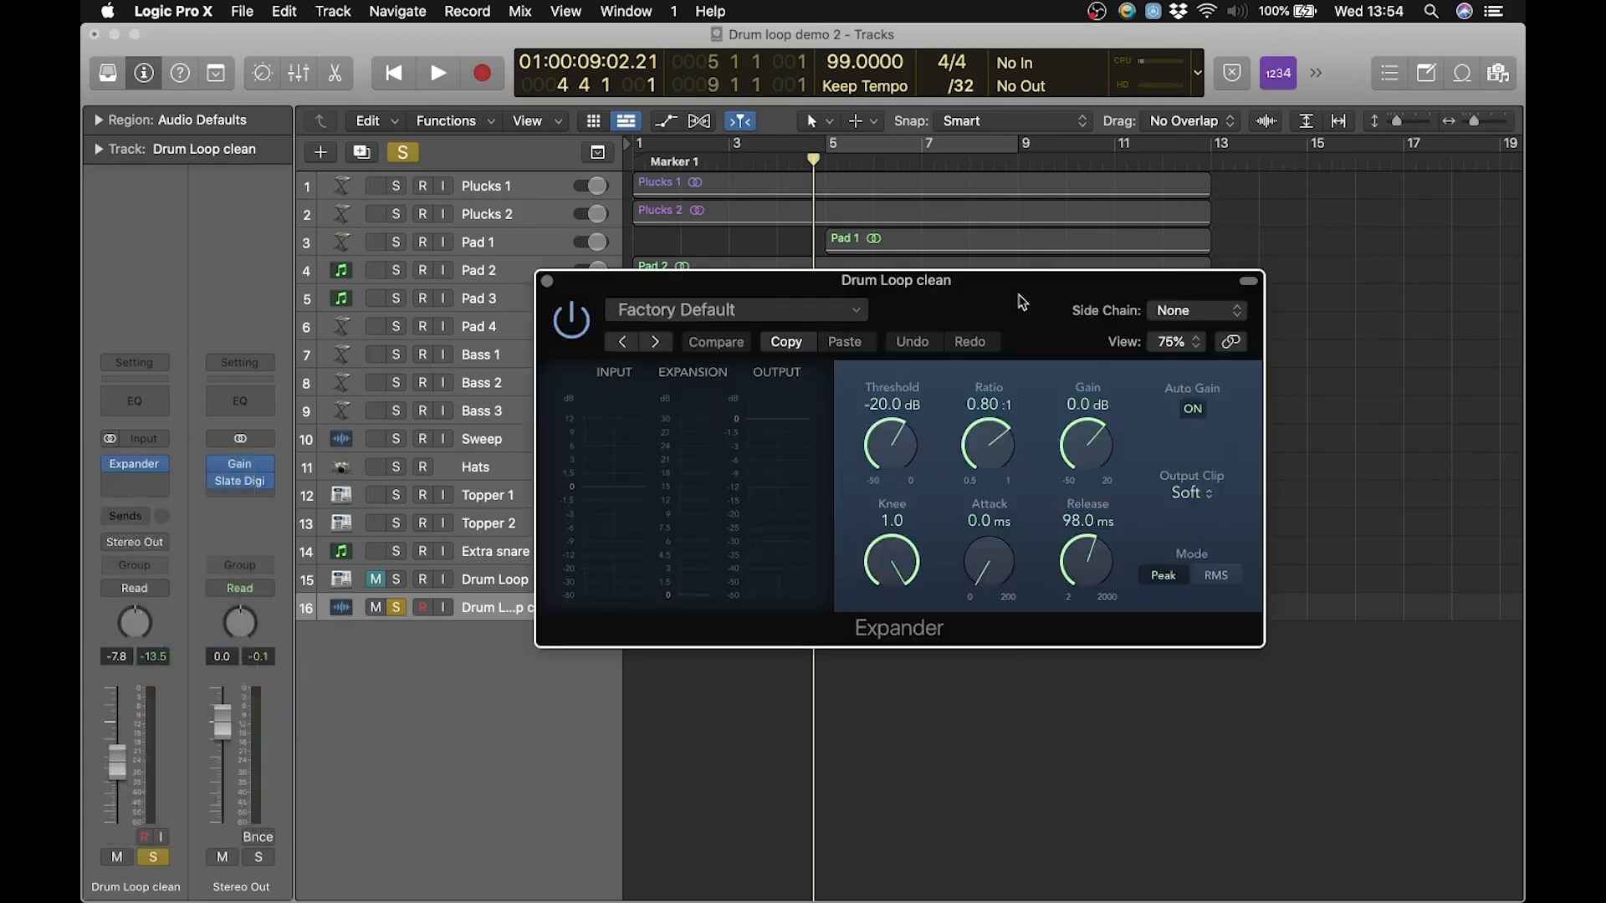
Step: Turn on cycling for bars 5 to 9 and reposition the Expander window over the arrangement
drag(1018, 301, 845, 233)
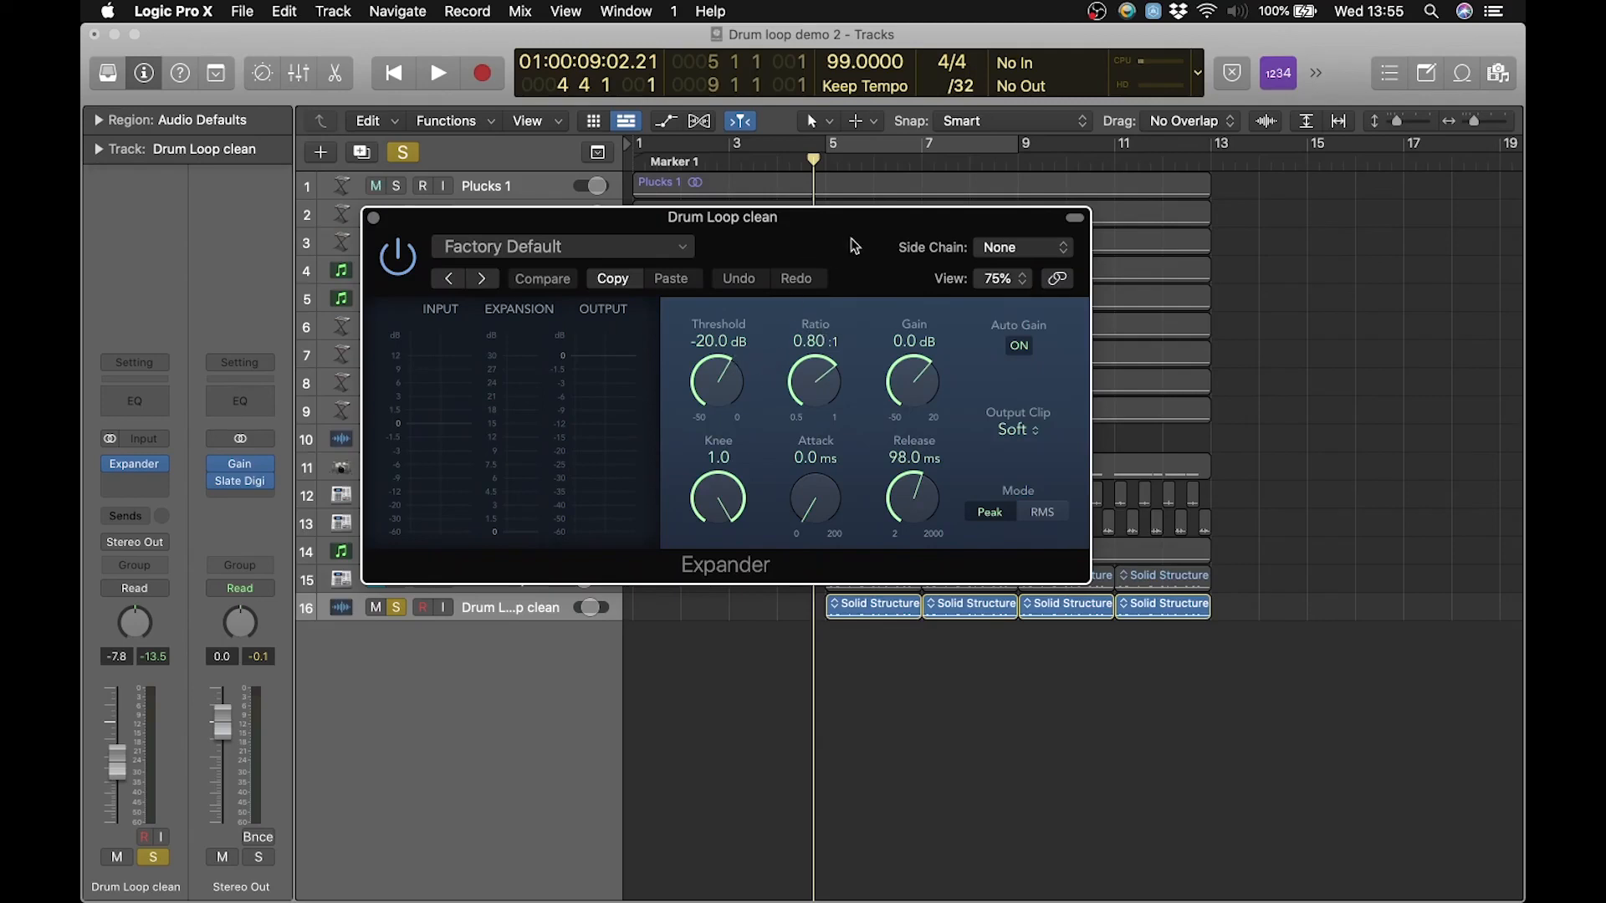
drag(865, 249, 743, 232)
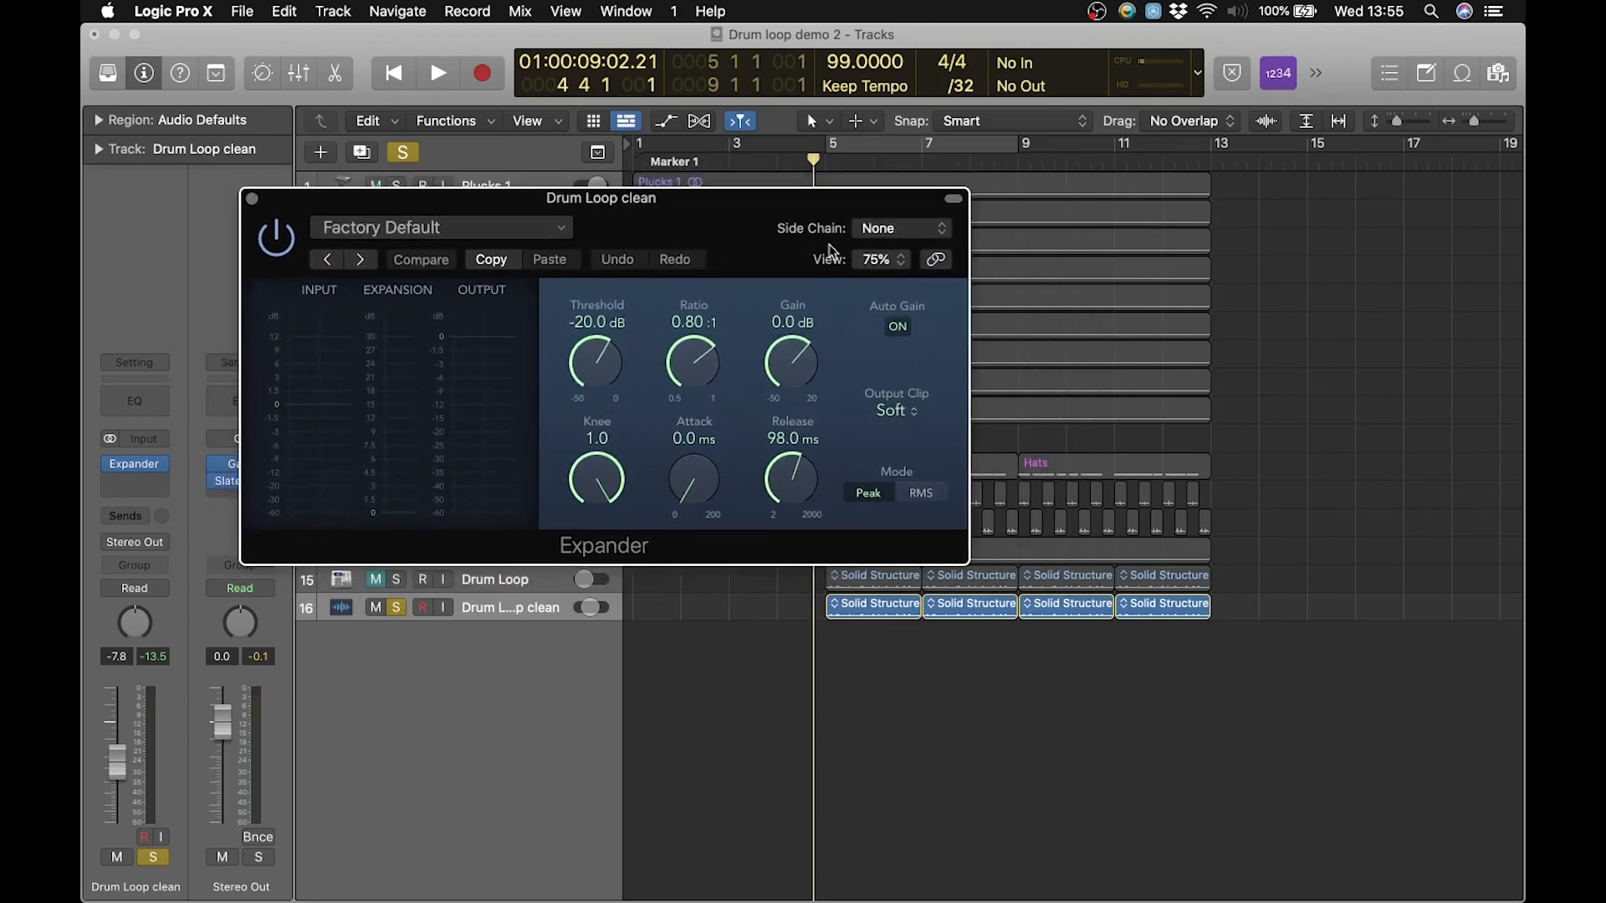
click(955, 139)
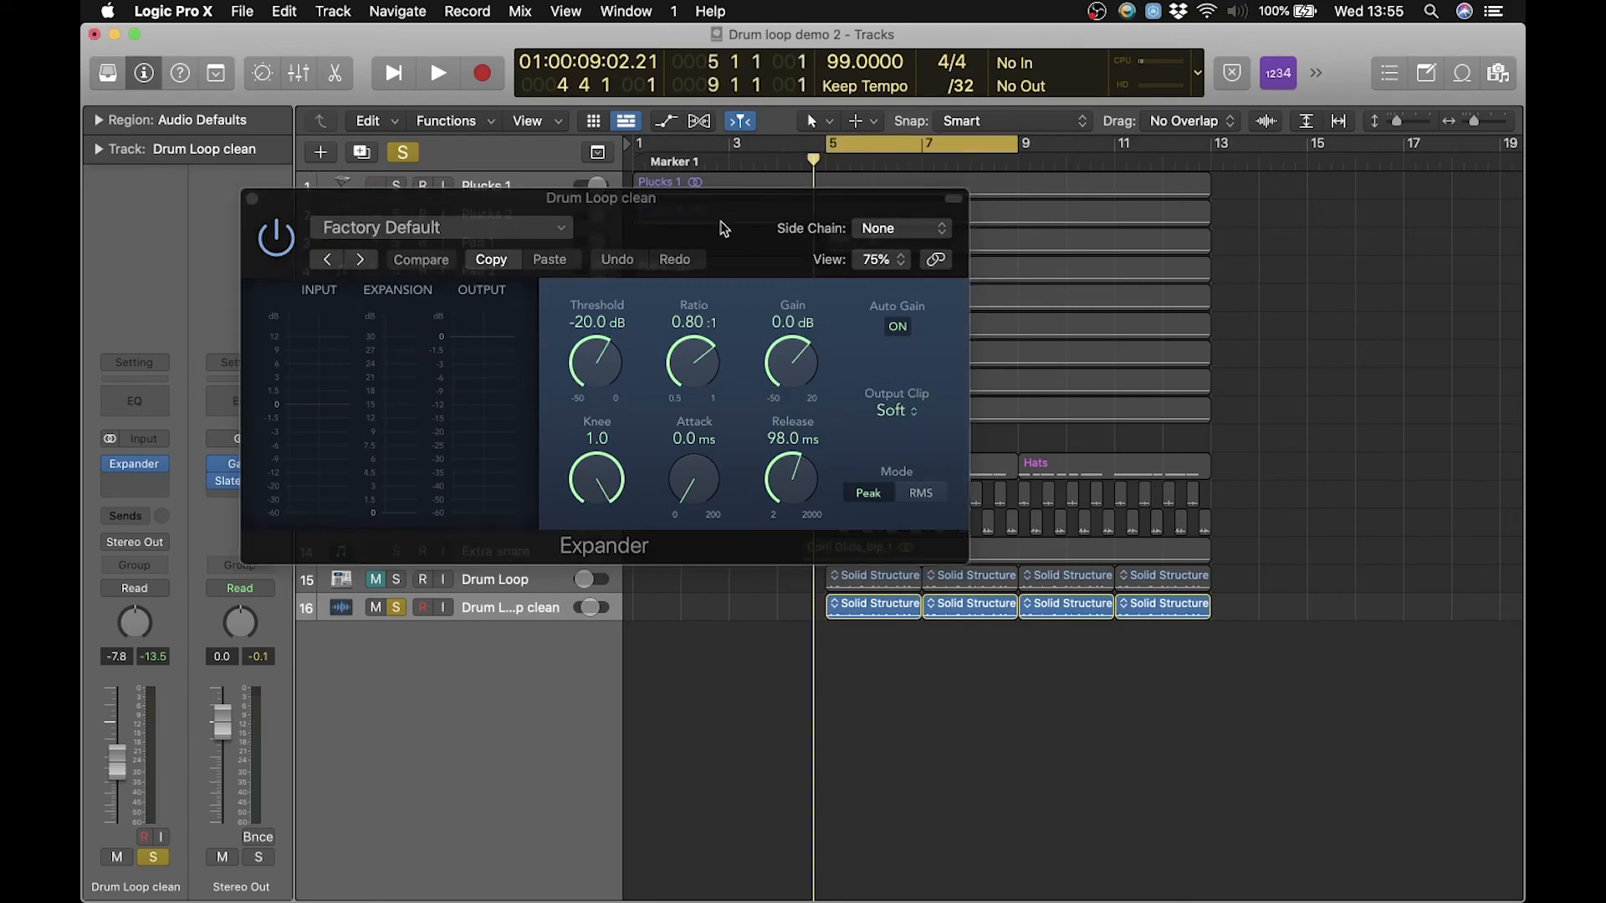
drag(720, 221, 844, 217)
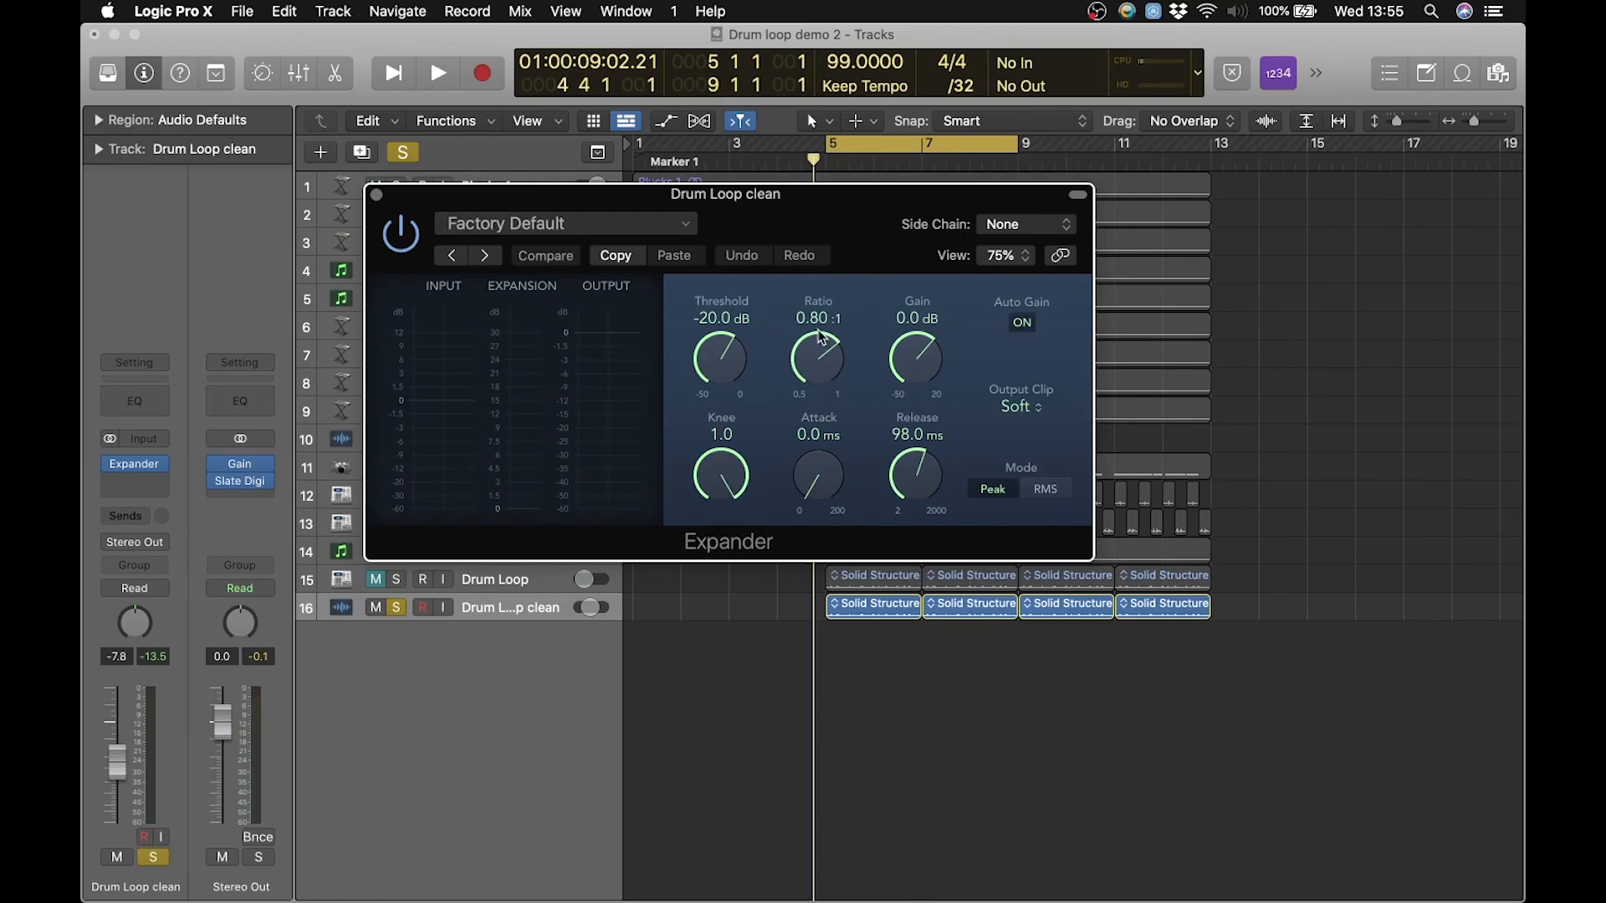
Step: Try the Expander's ratio at 1.00:1 and at 0.50:1, and return it to 0.80:1
drag(823, 350, 793, 208)
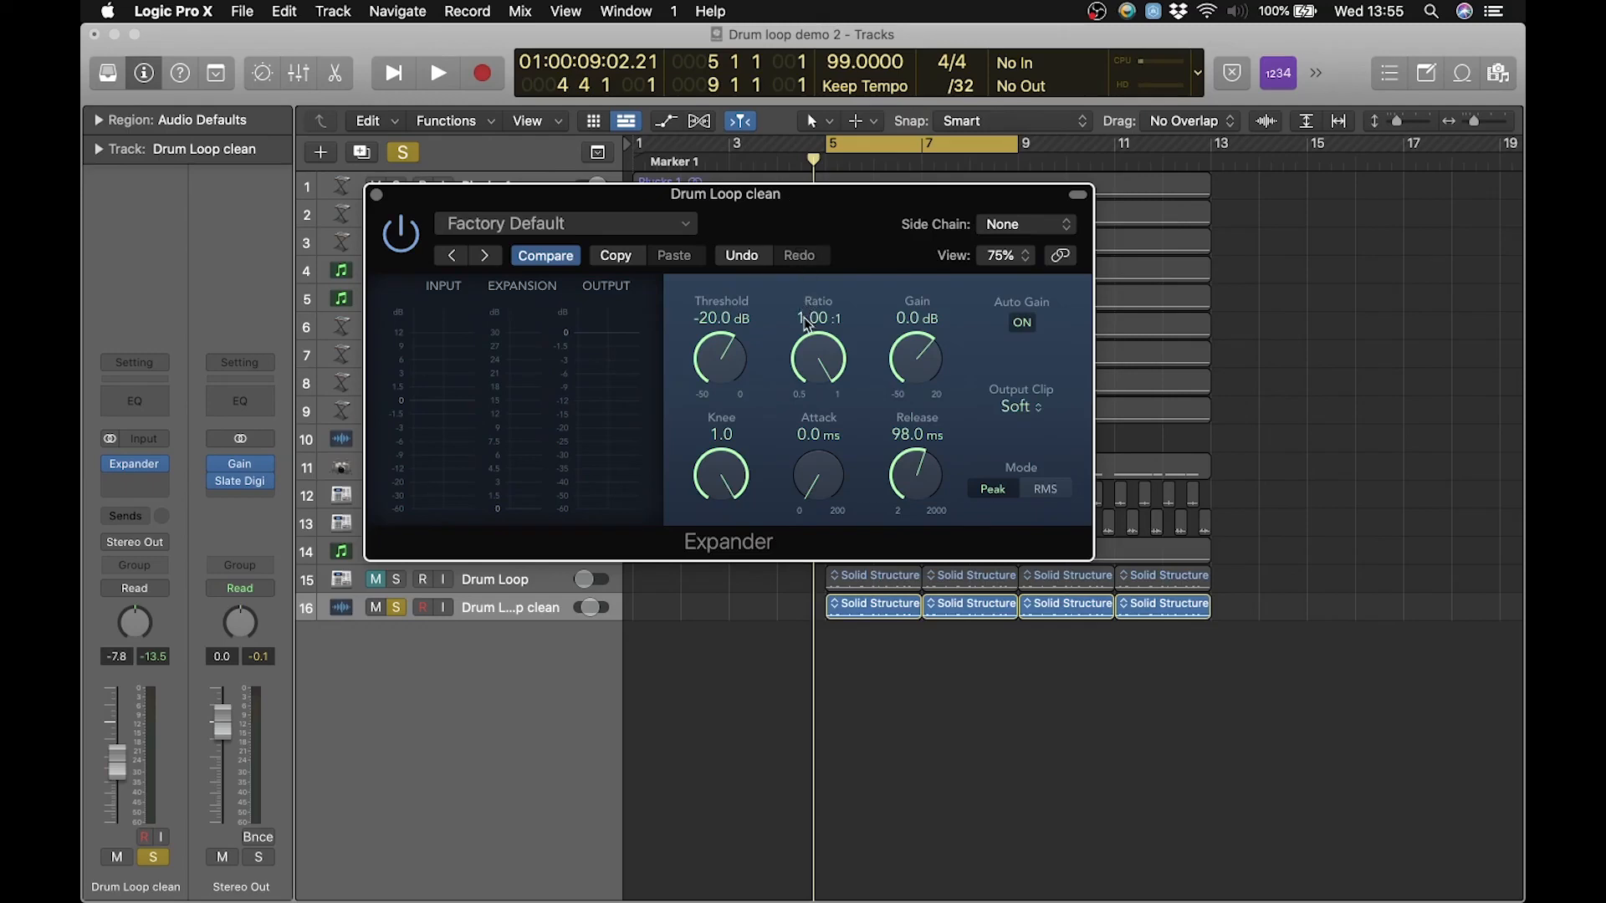
drag(838, 361, 835, 671)
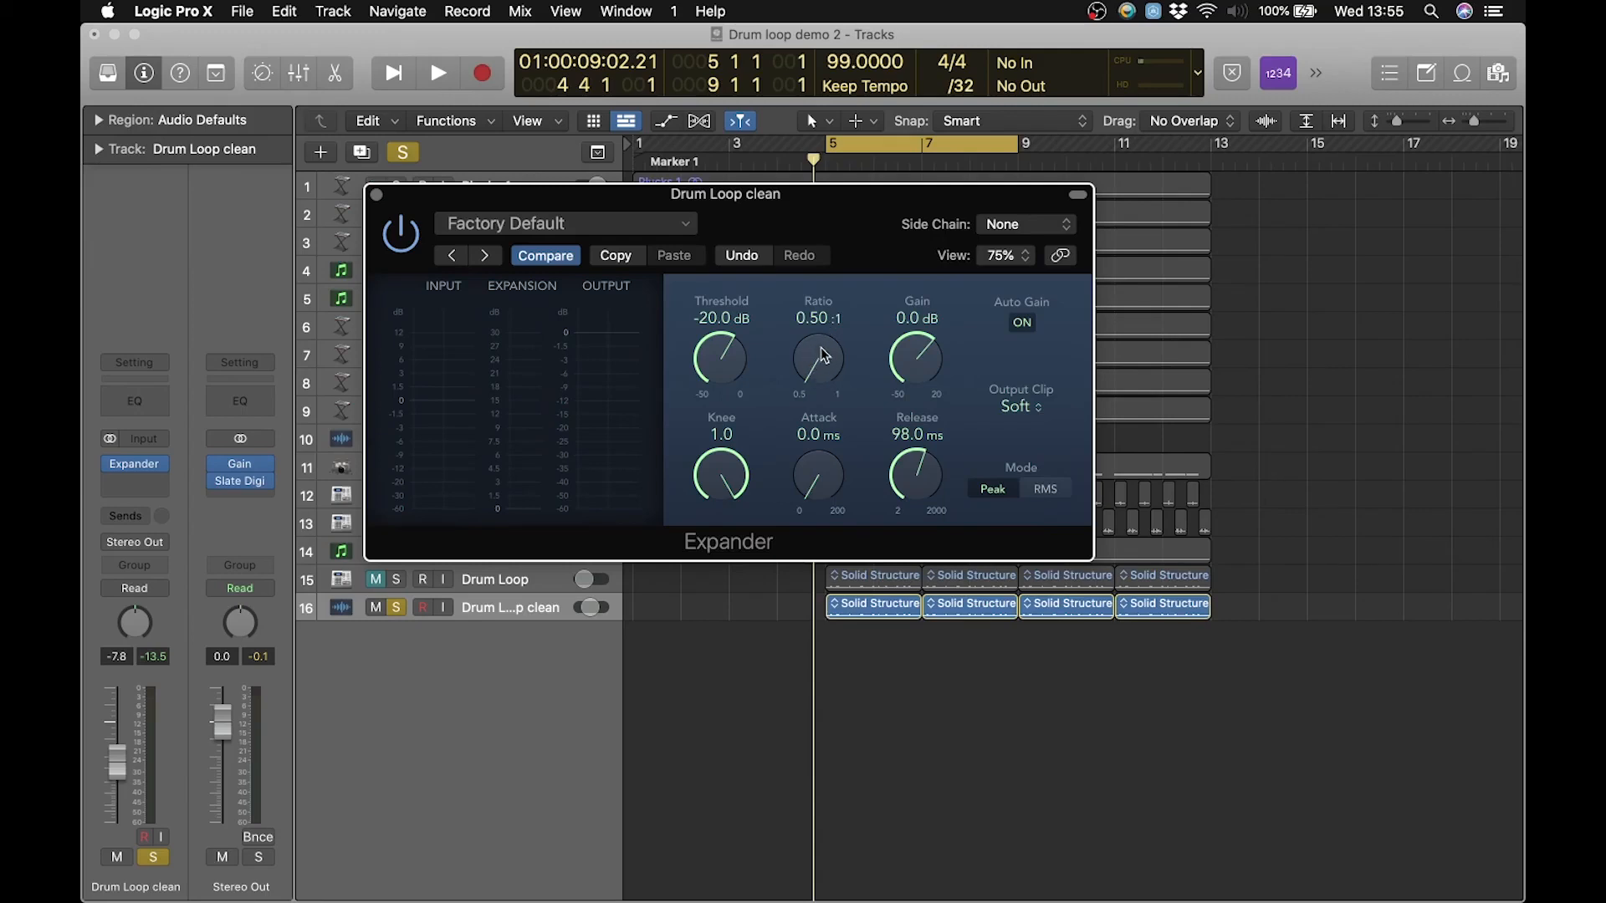
drag(818, 366, 799, 167)
Step: Set the Expander's threshold to -30 dB
drag(728, 358, 732, 400)
drag(732, 415, 733, 417)
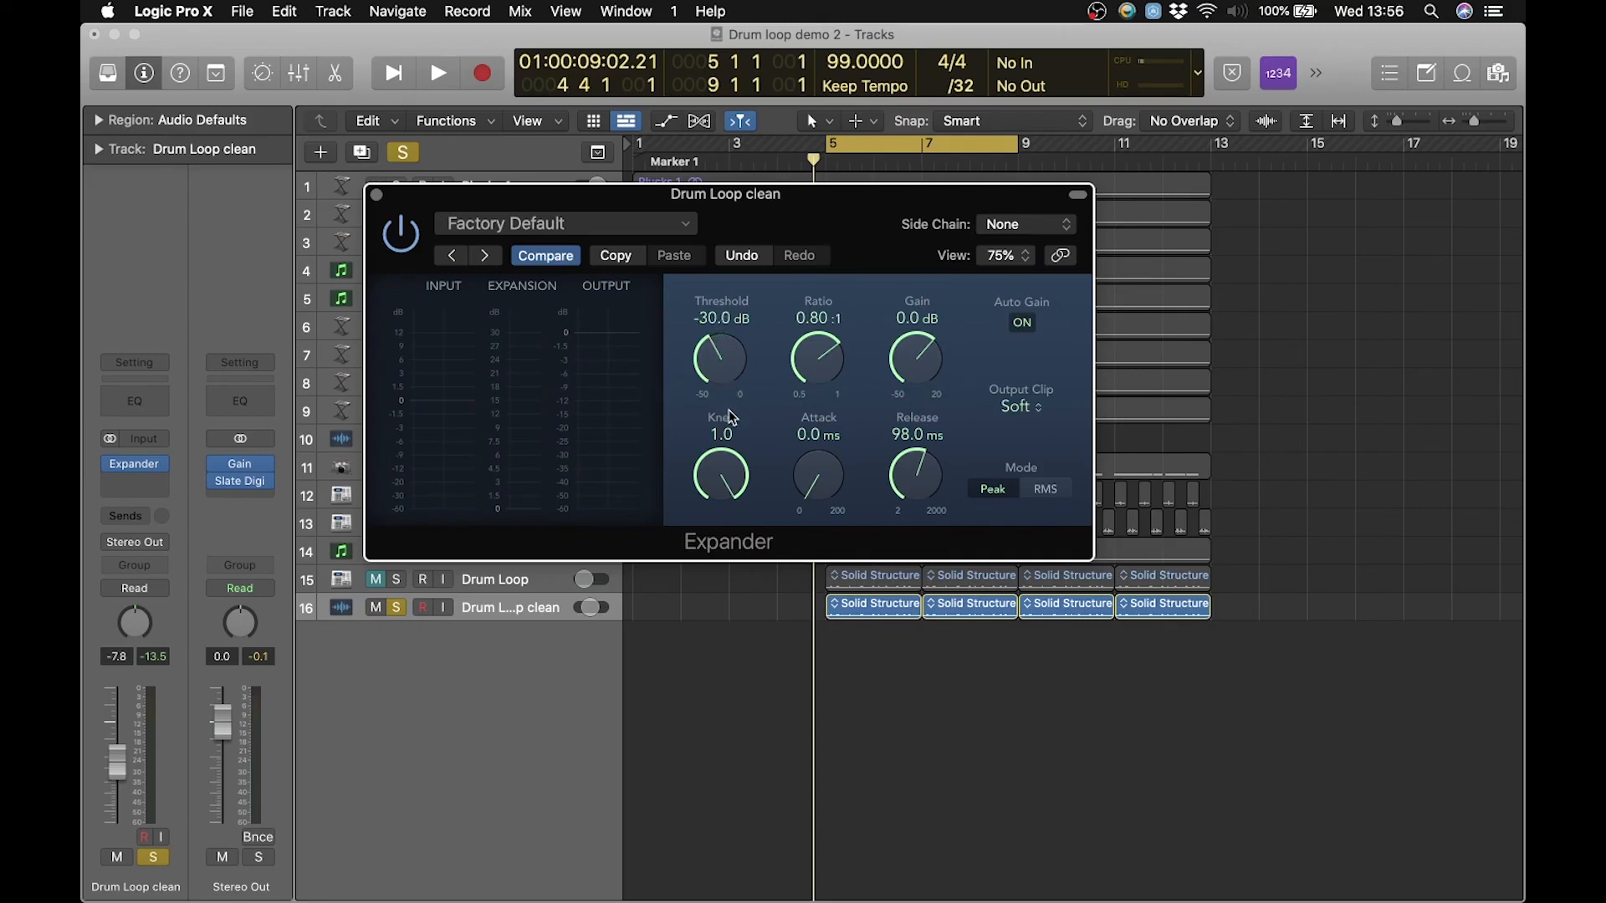
Step: Play the cycled clean drum loop with the Expander bypassed and enabled in turn, leave it enabled and stop playback
click(410, 232)
mouse_move(480, 212)
mouse_down()
mouse_move(535, 462)
mouse_move(529, 166)
mouse_move(530, 277)
mouse_move(489, 221)
mouse_up()
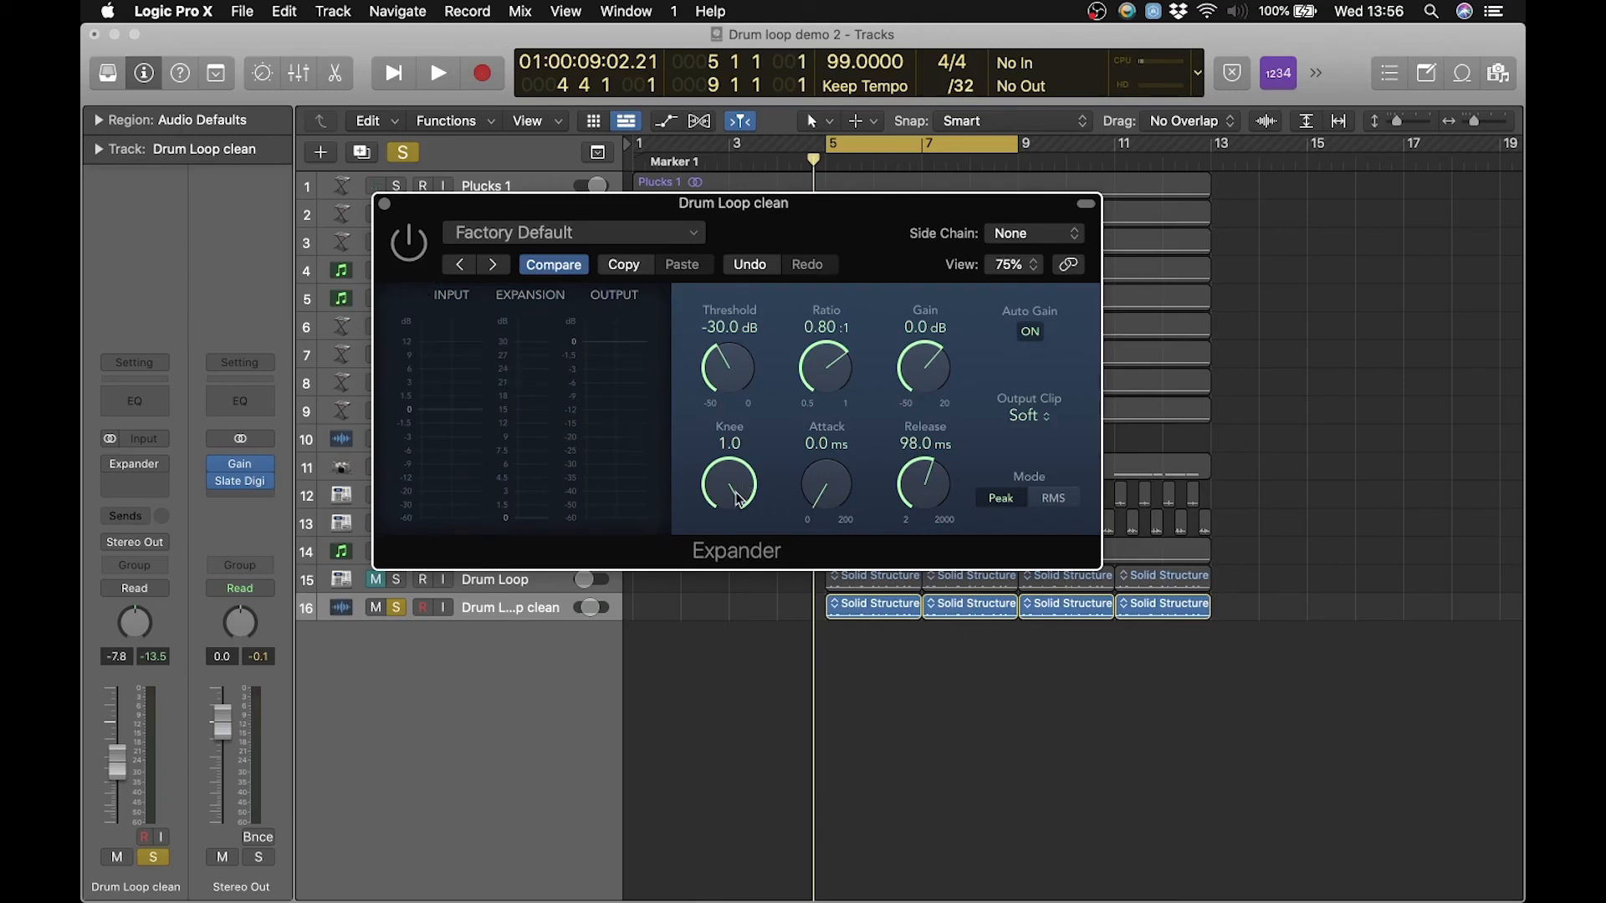
key(space)
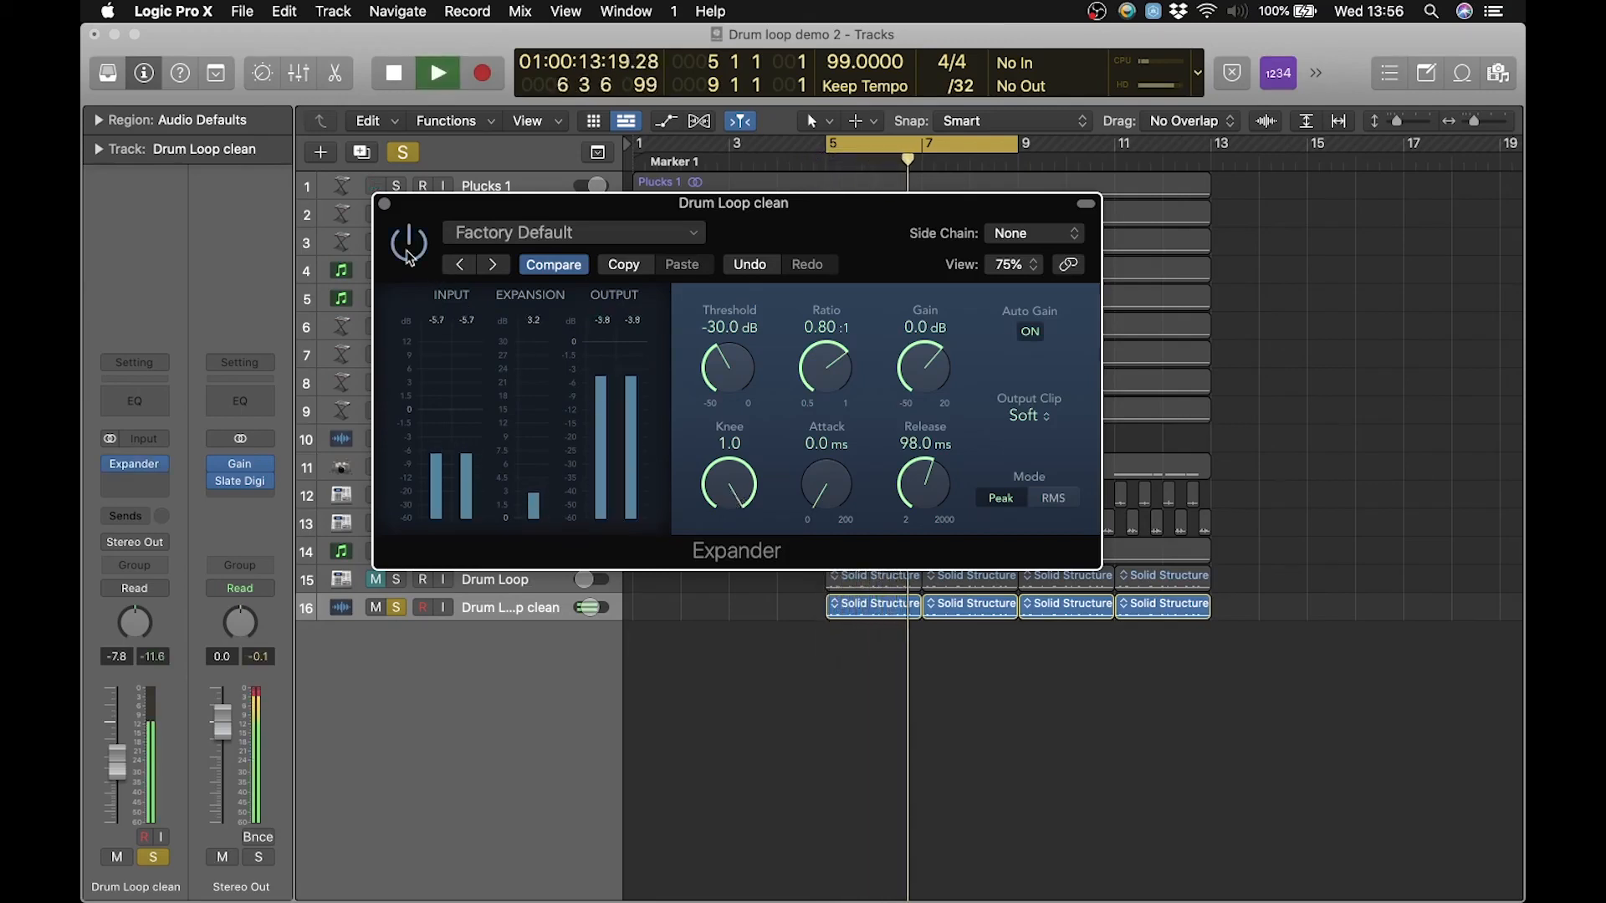
click(409, 251)
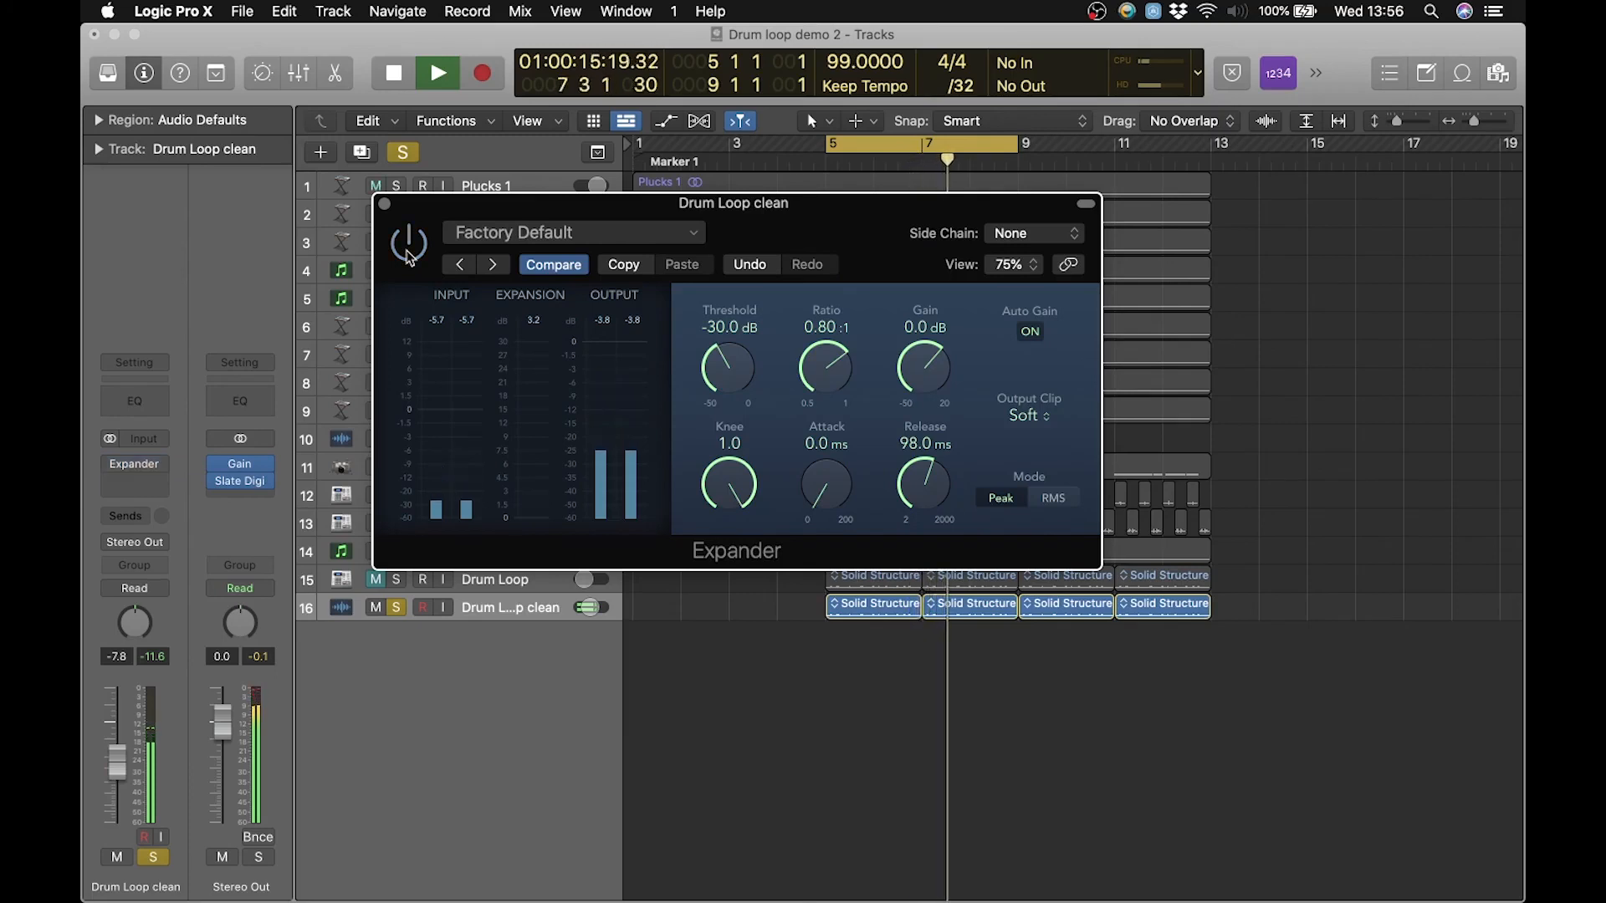
click(409, 251)
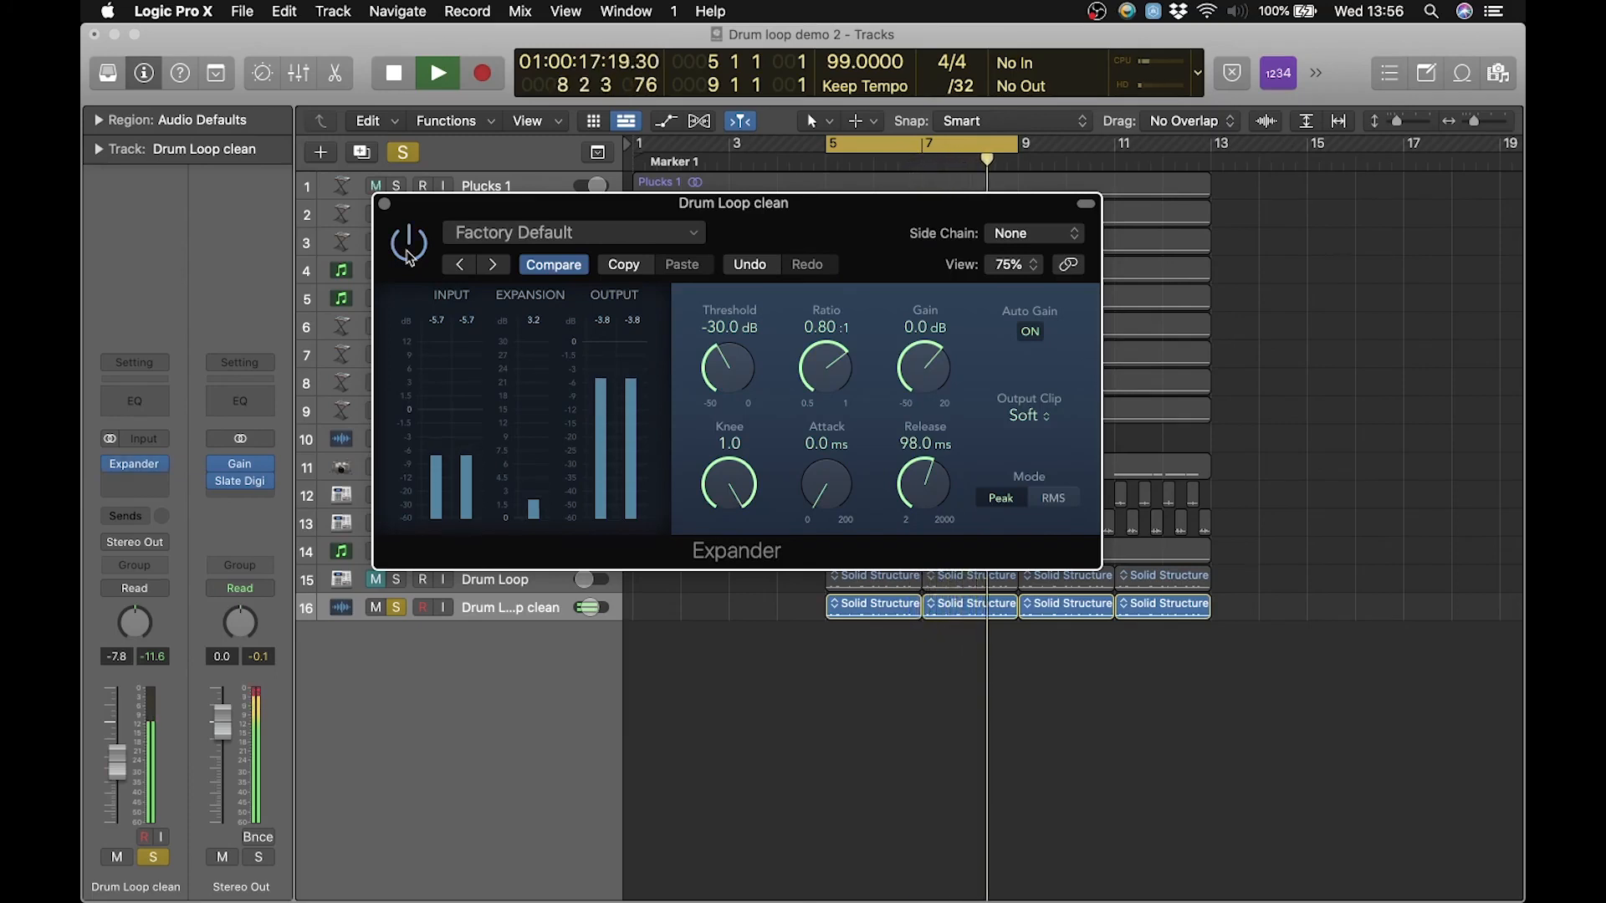
key(space)
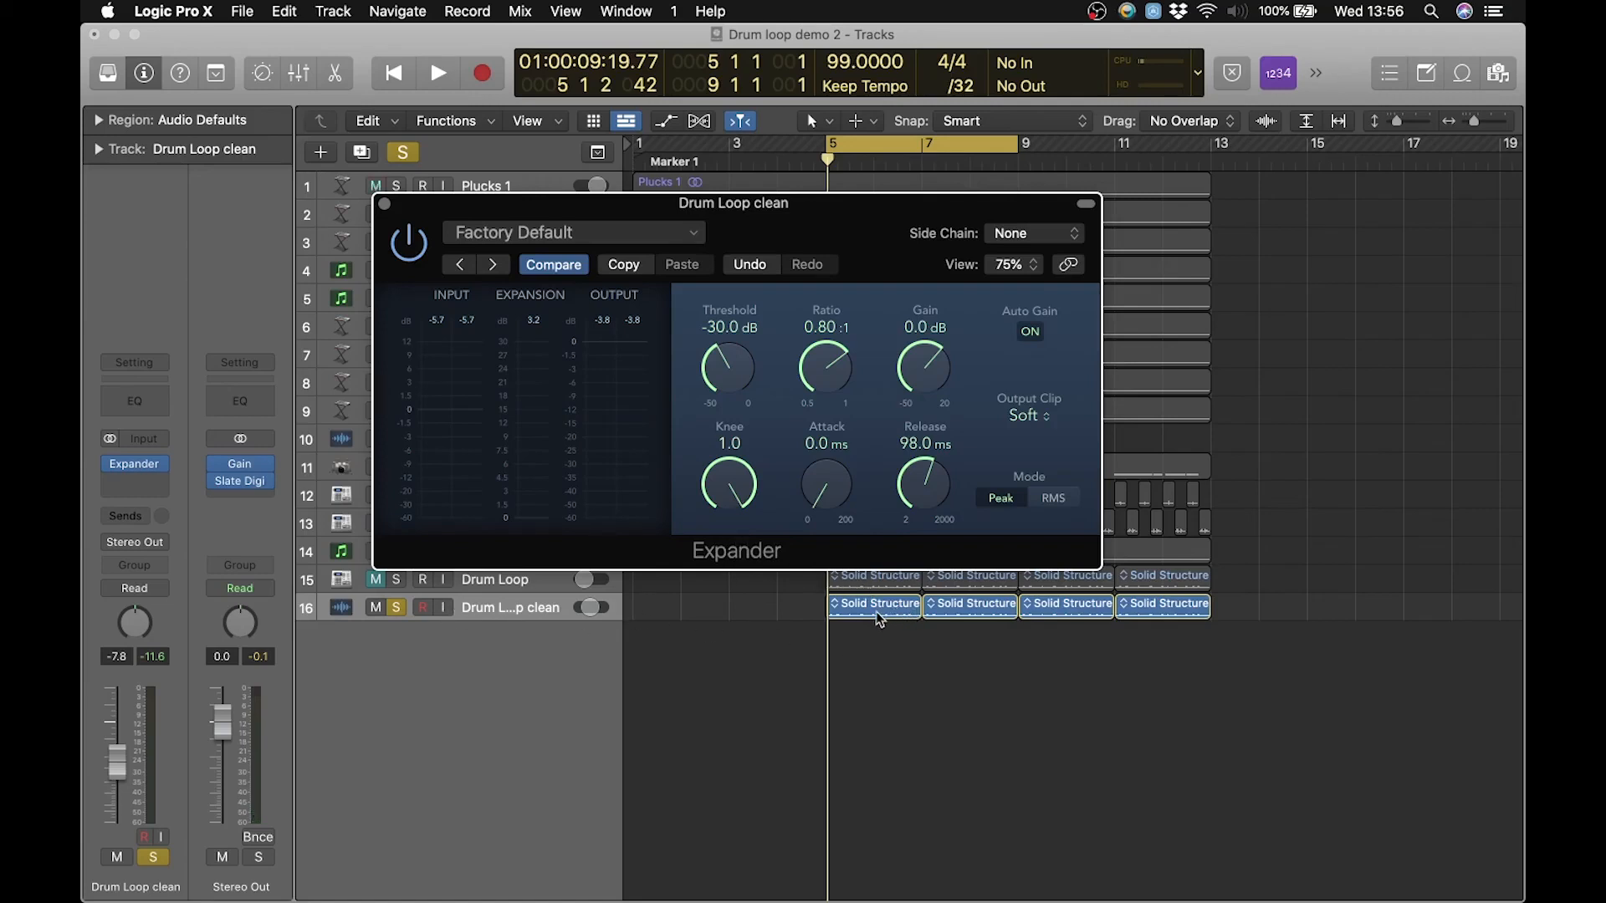
Step: Close the Expander window and insert the stereo Overdrive distortion plug-in below the Expander on the Drum Loop clean track
click(384, 203)
click(135, 485)
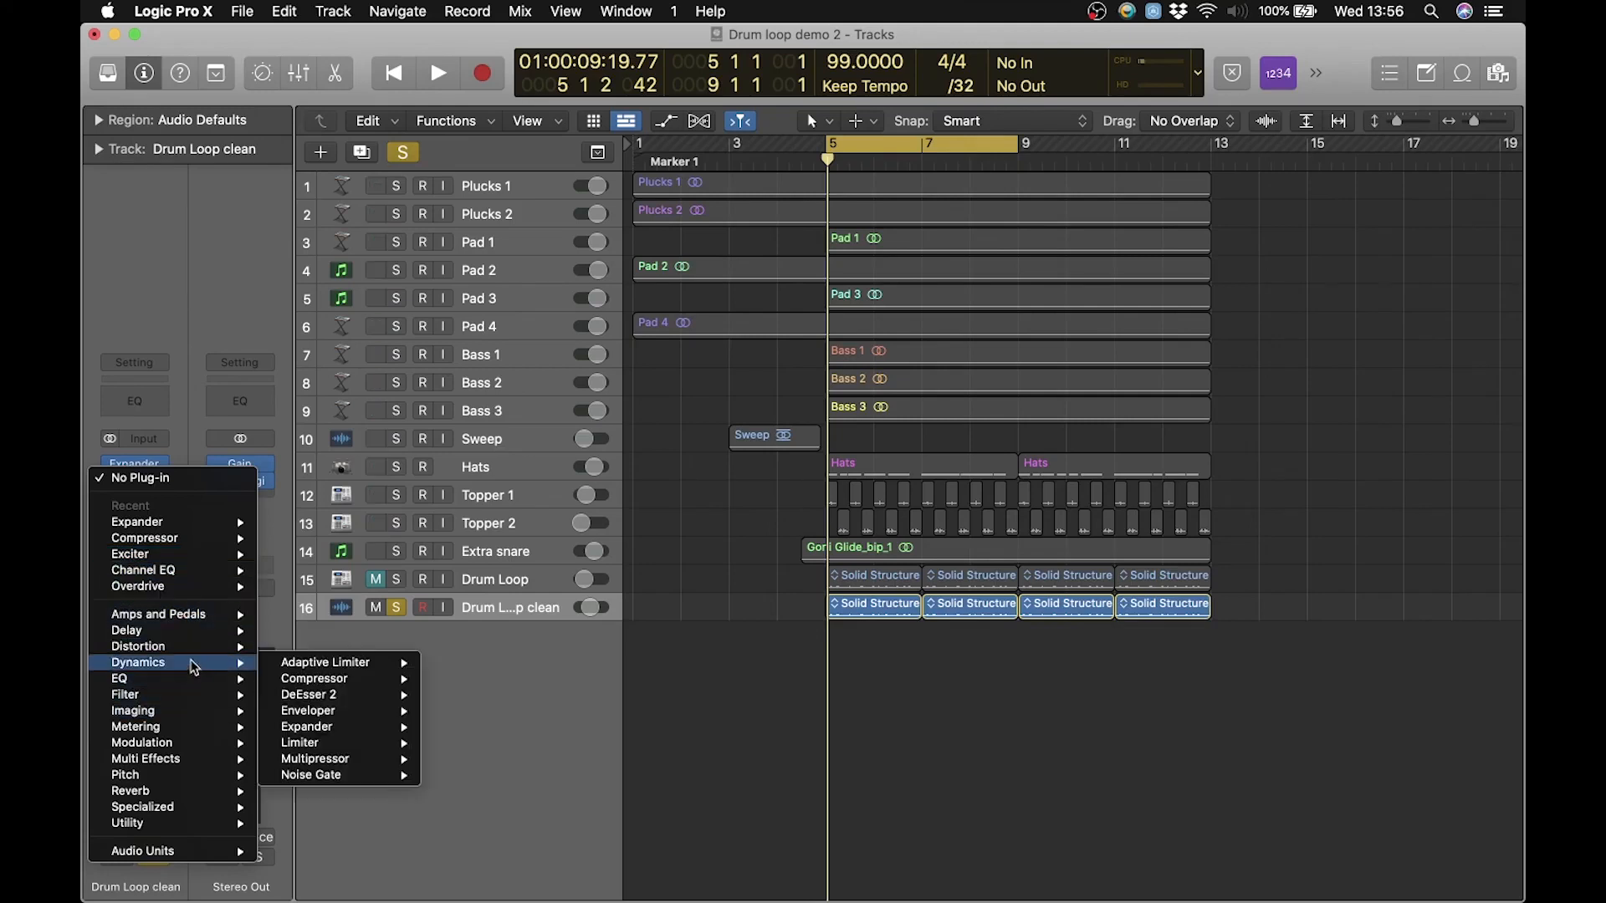
mouse_move(191, 657)
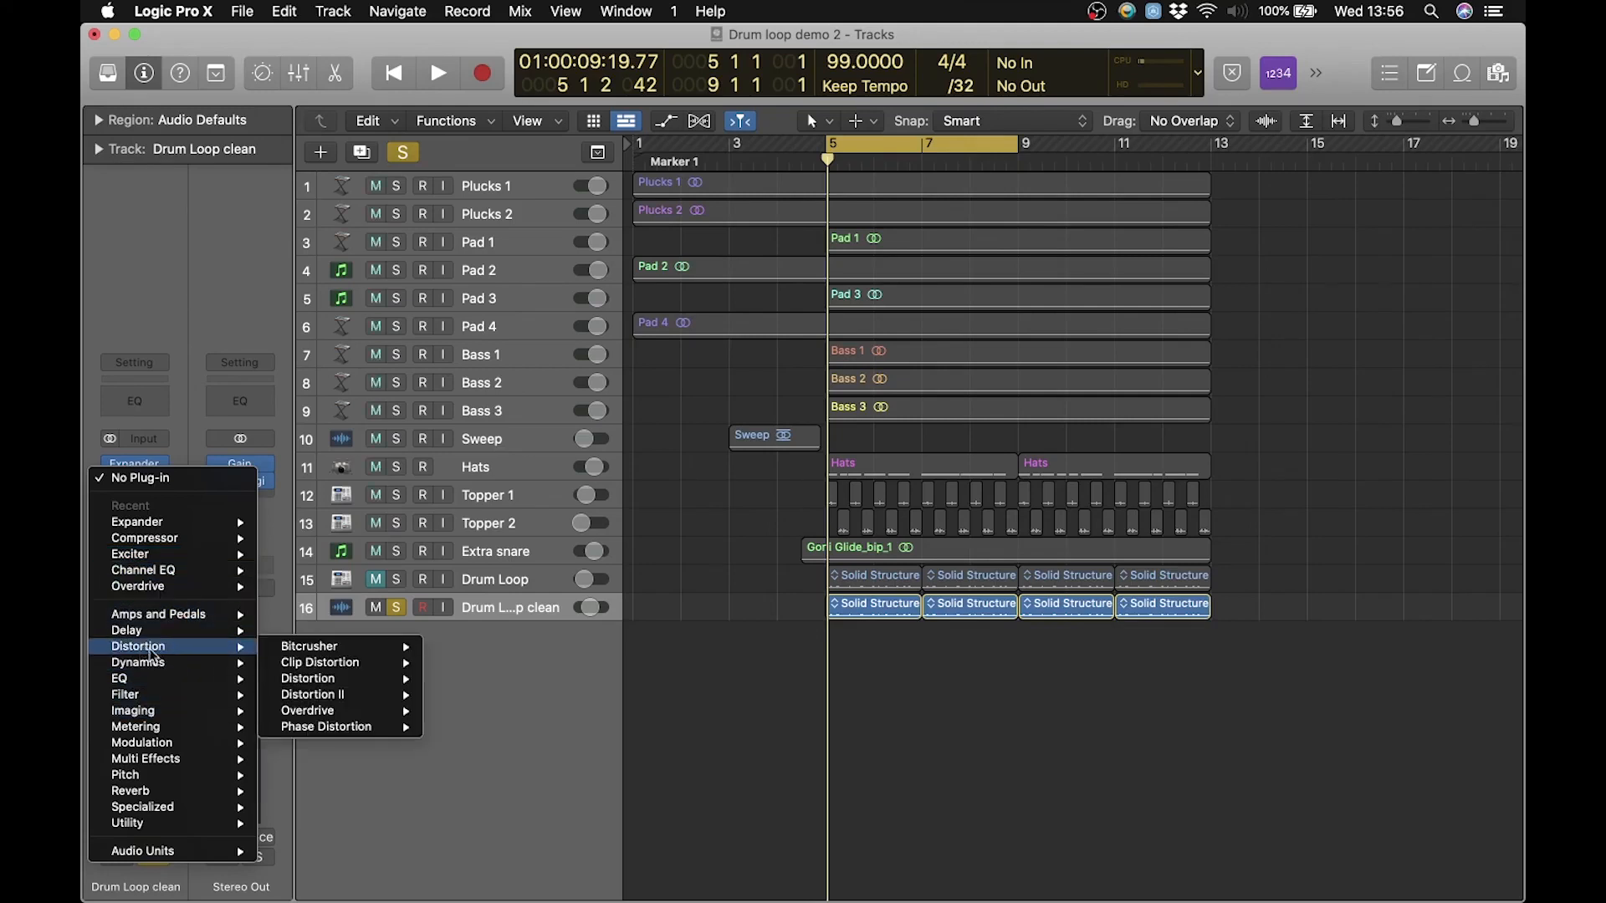
mouse_move(351, 711)
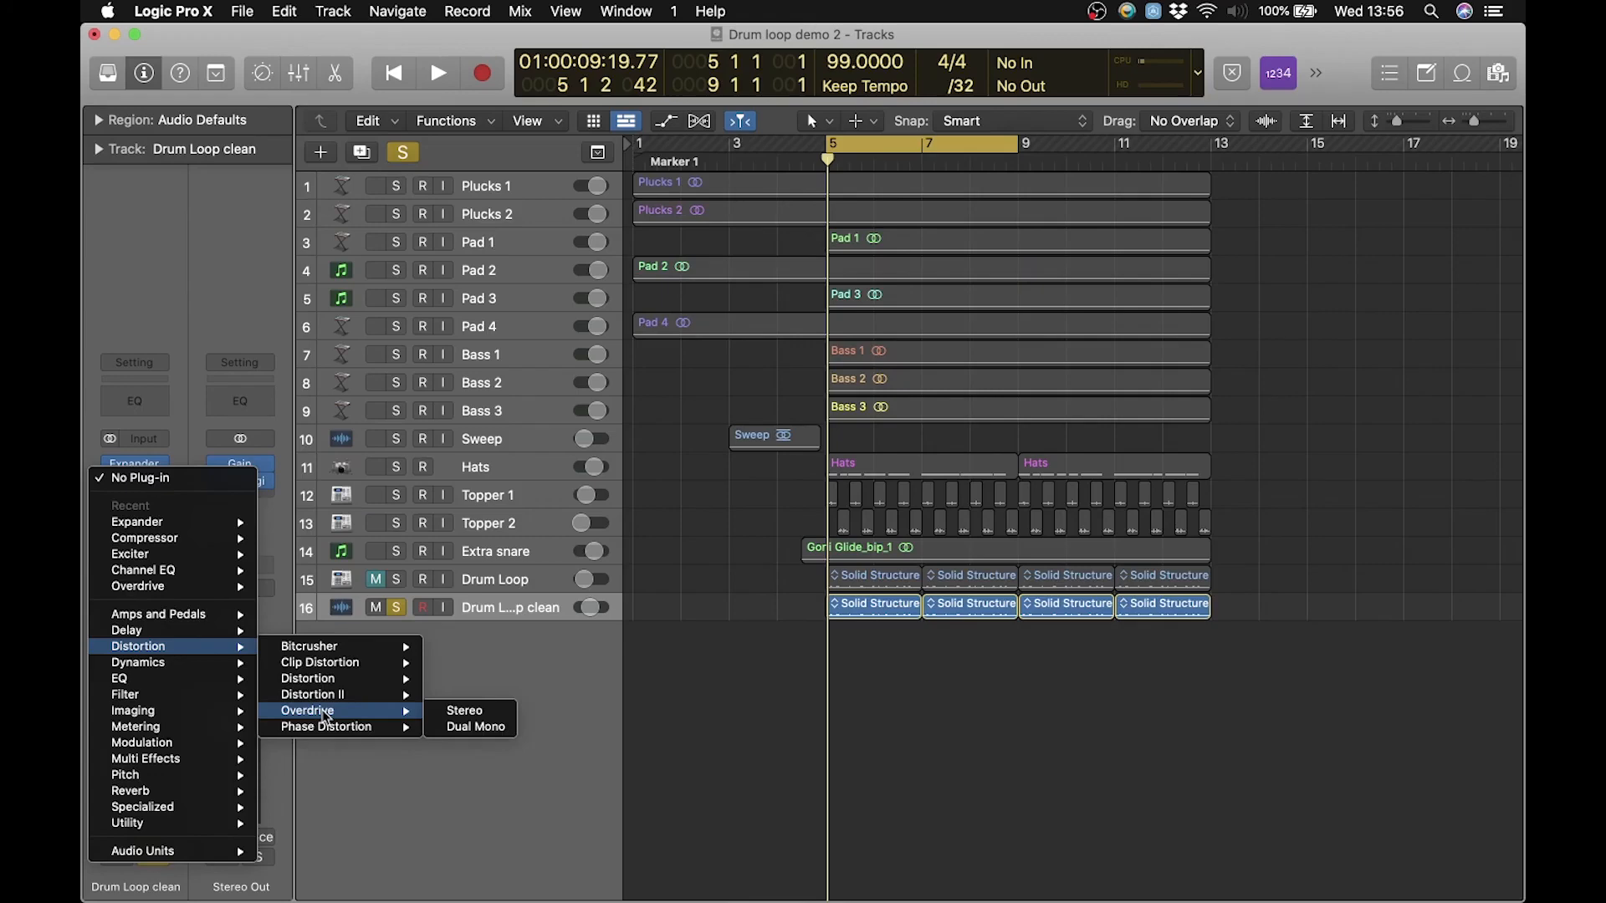
click(485, 713)
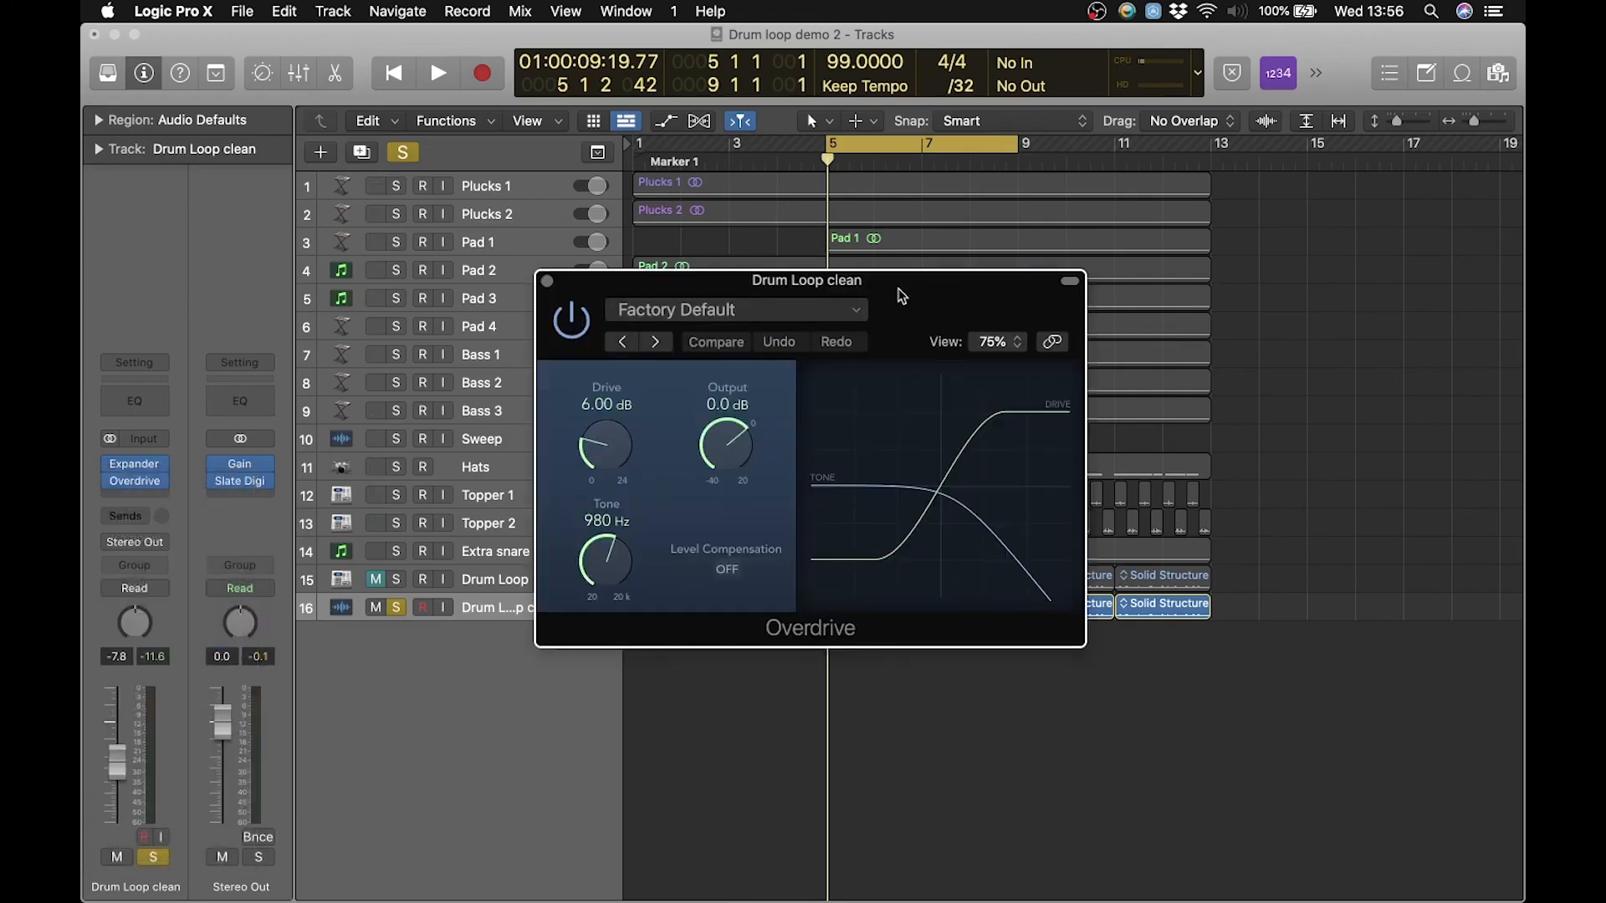
Step: Move the Overdrive window clear of the clean drum loop's regions and briefly play the loop with the plug-in's default settings
drag(901, 296, 638, 206)
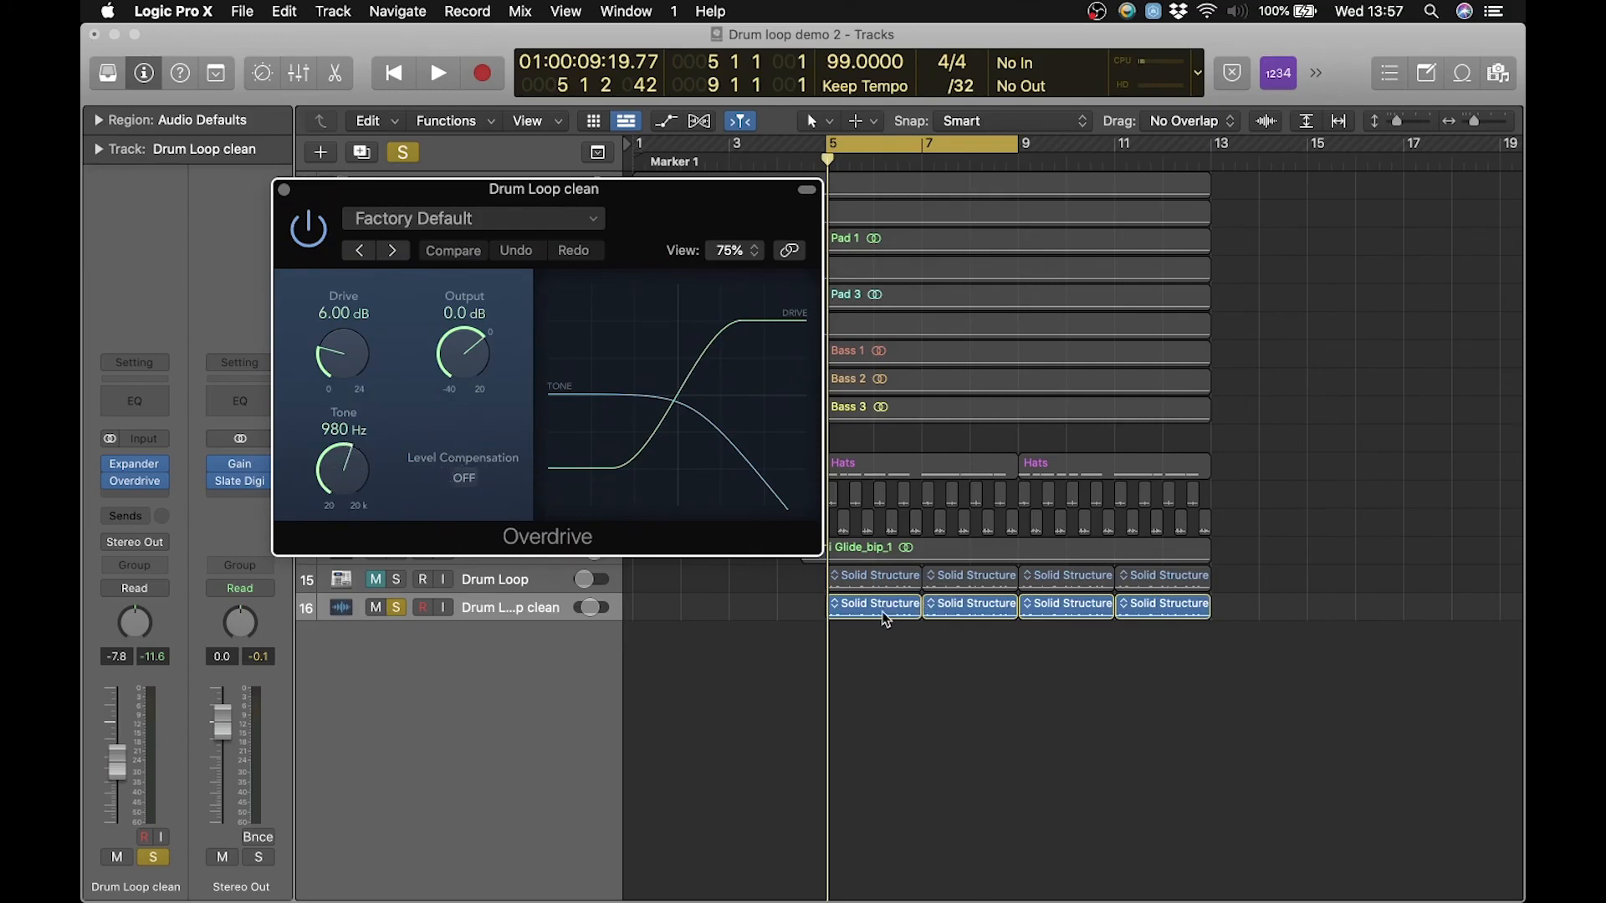
key(space)
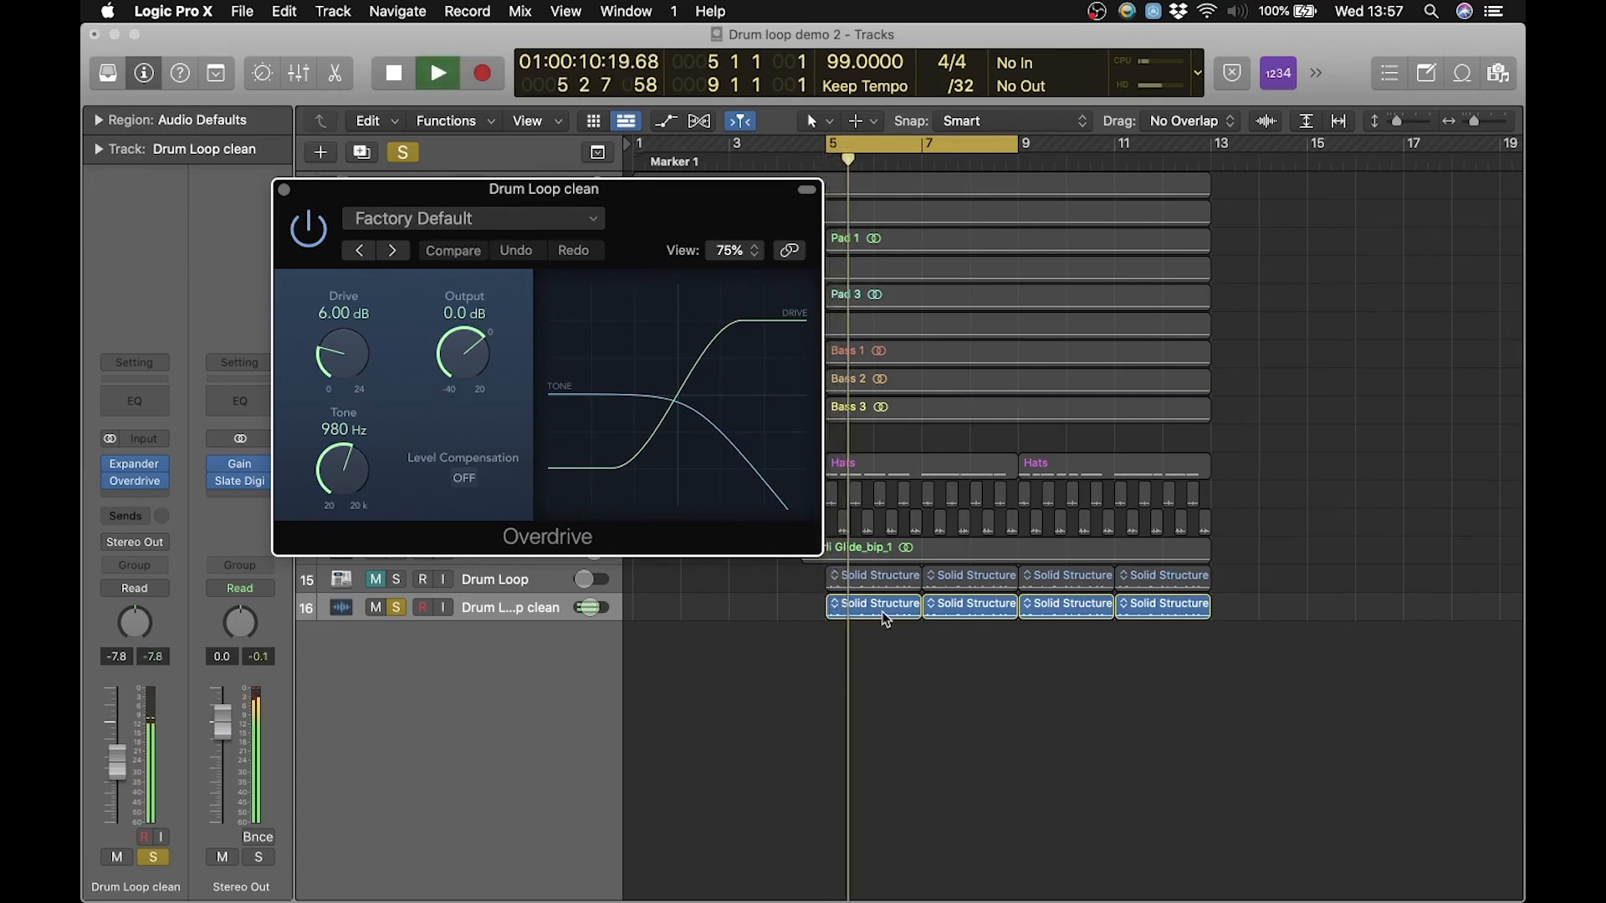
key(space)
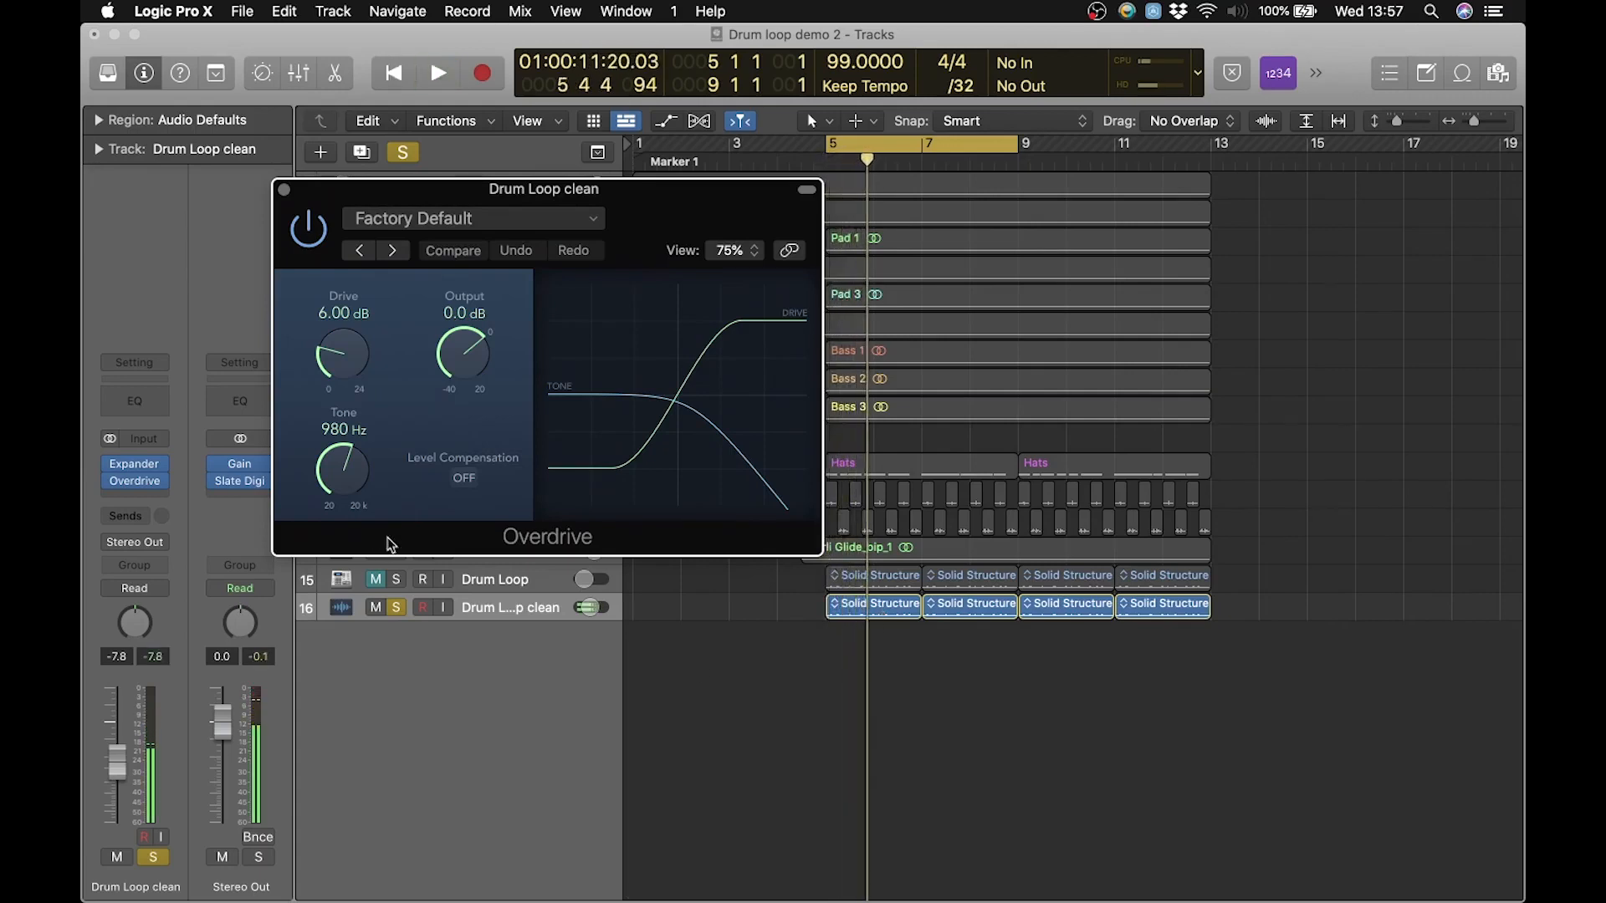
Step: Set the Overdrive's tone to 20000 Hz and its drive to 2.50 dB
drag(345, 481, 328, 228)
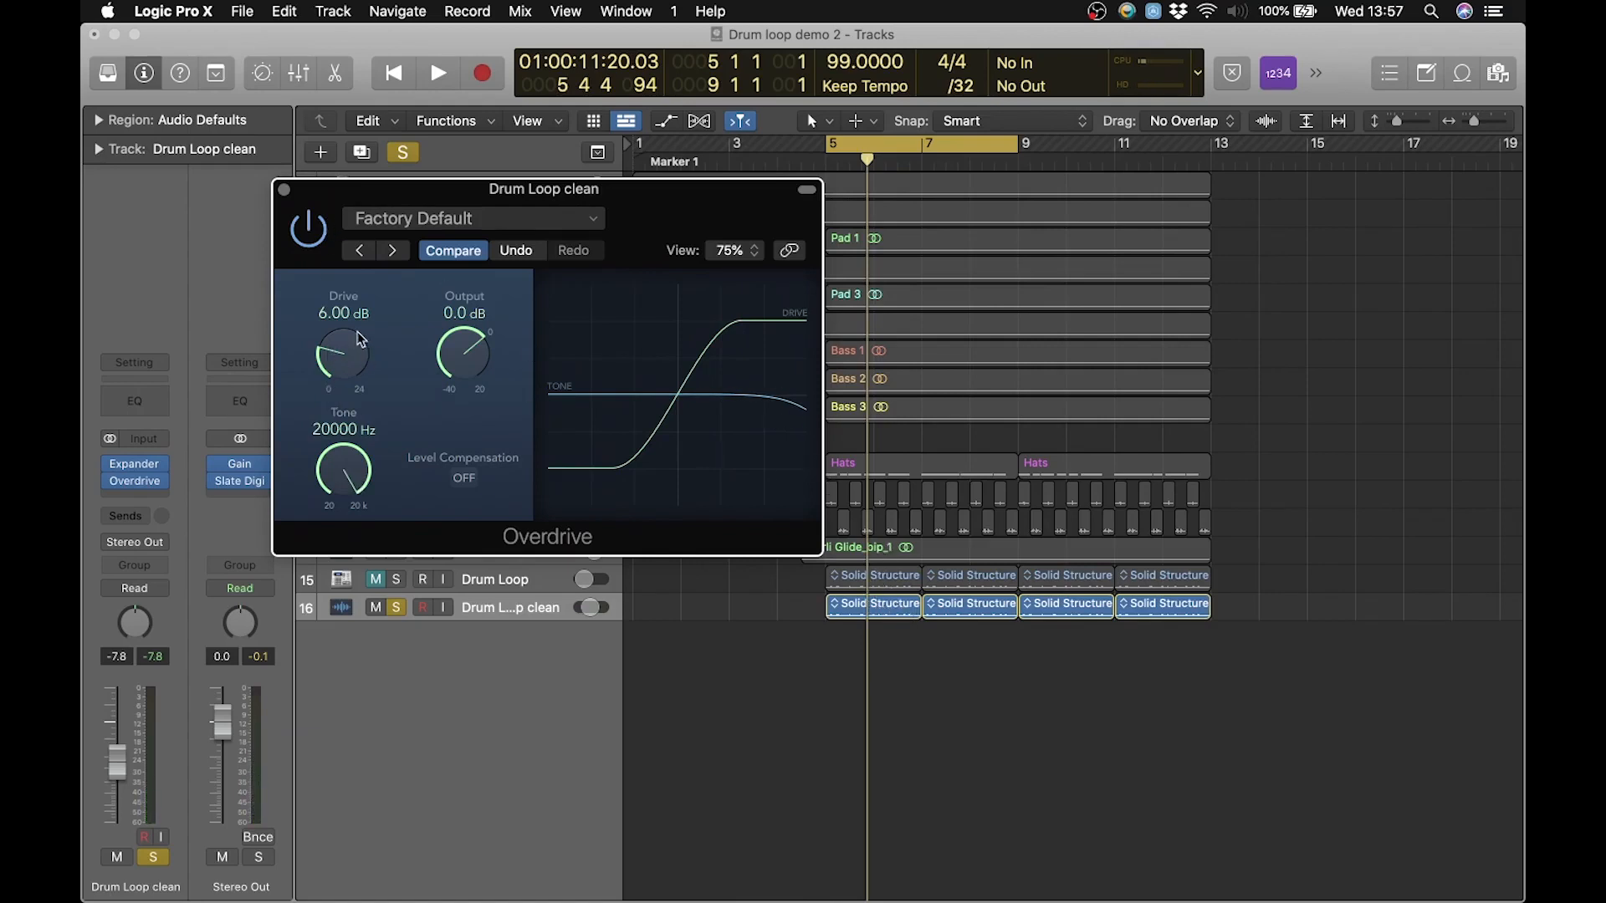
drag(340, 361, 348, 405)
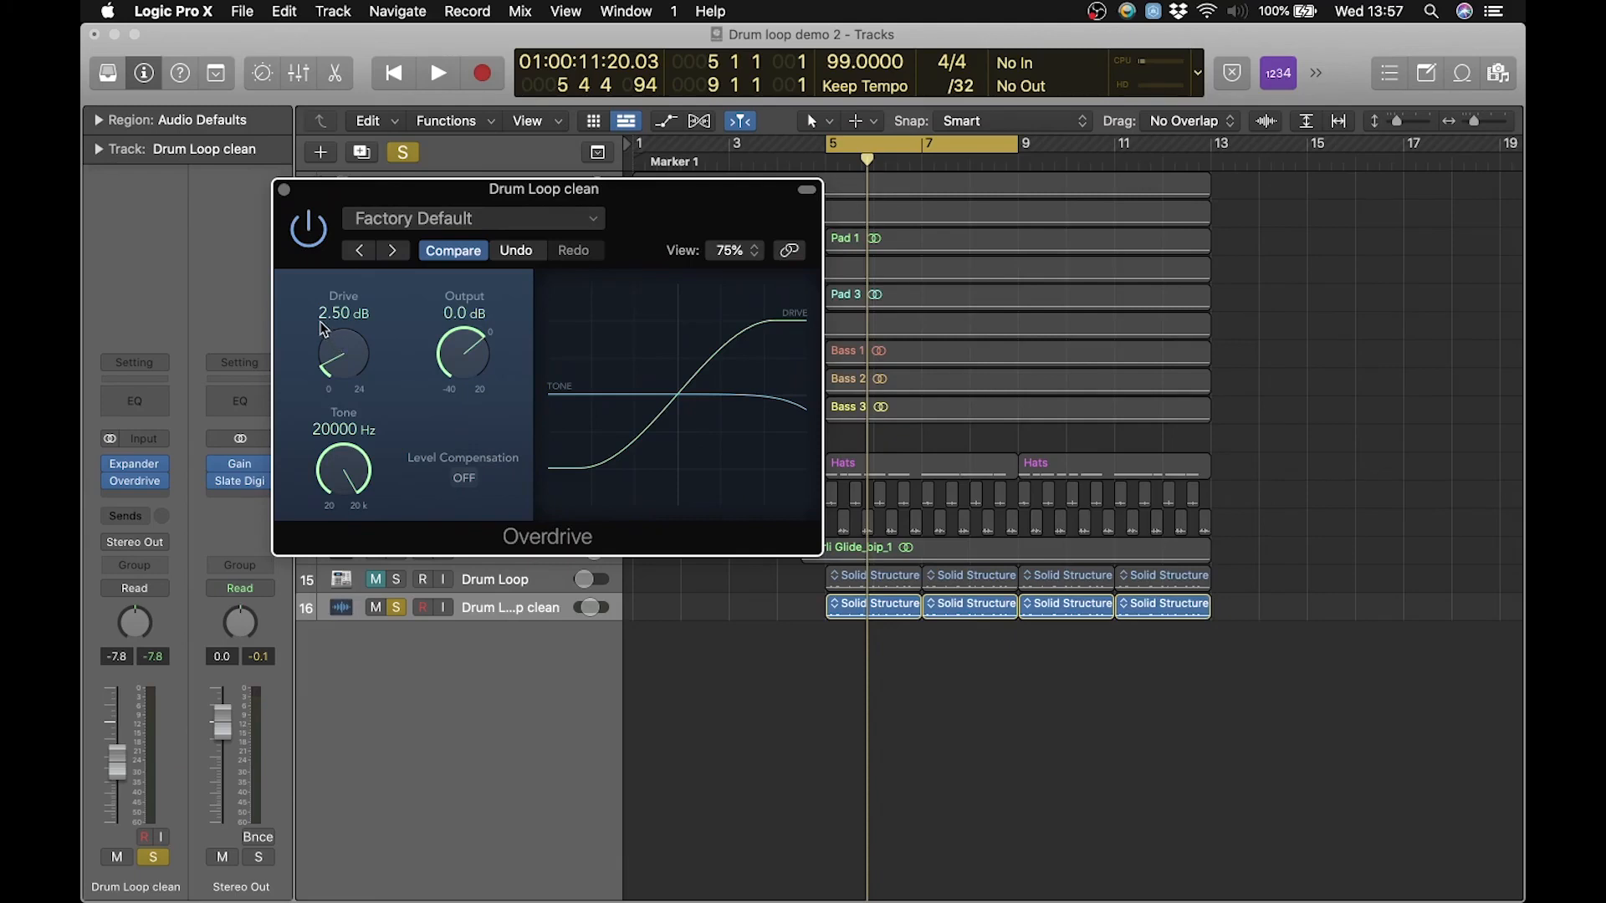
scroll(343, 359, up, 2)
scroll(343, 359, down, 1)
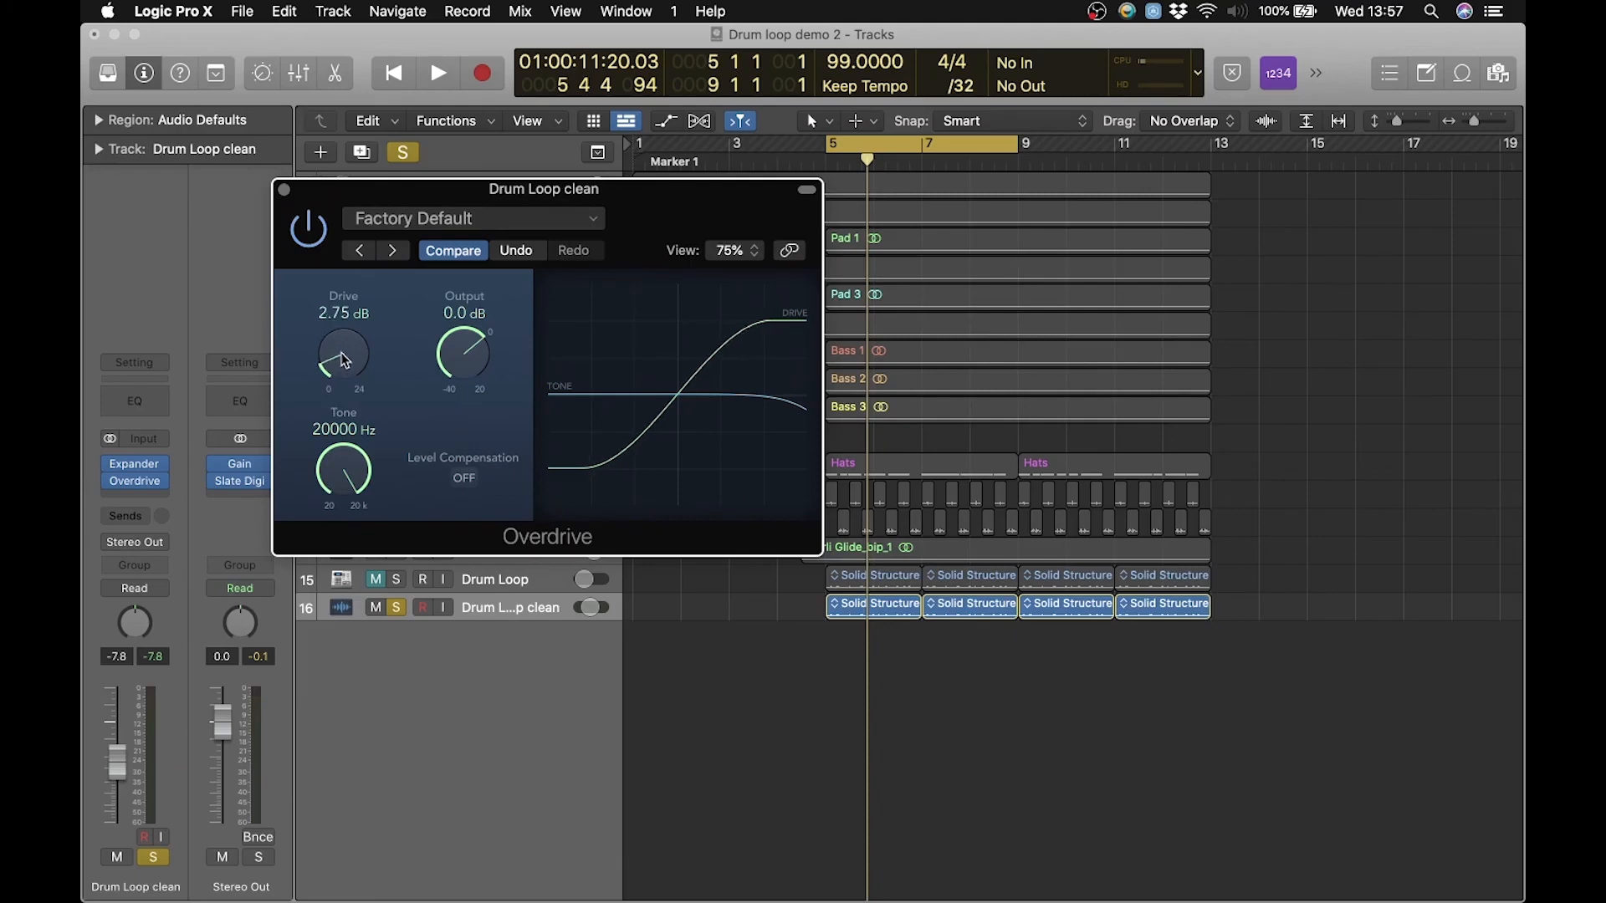
scroll(343, 359, down, 1)
Step: Play the clean drum loop from bar 5 with the Overdrive bypassed and enabled in turn, leave it enabled and stop playback
drag(754, 199, 703, 198)
drag(869, 167, 821, 163)
click(247, 237)
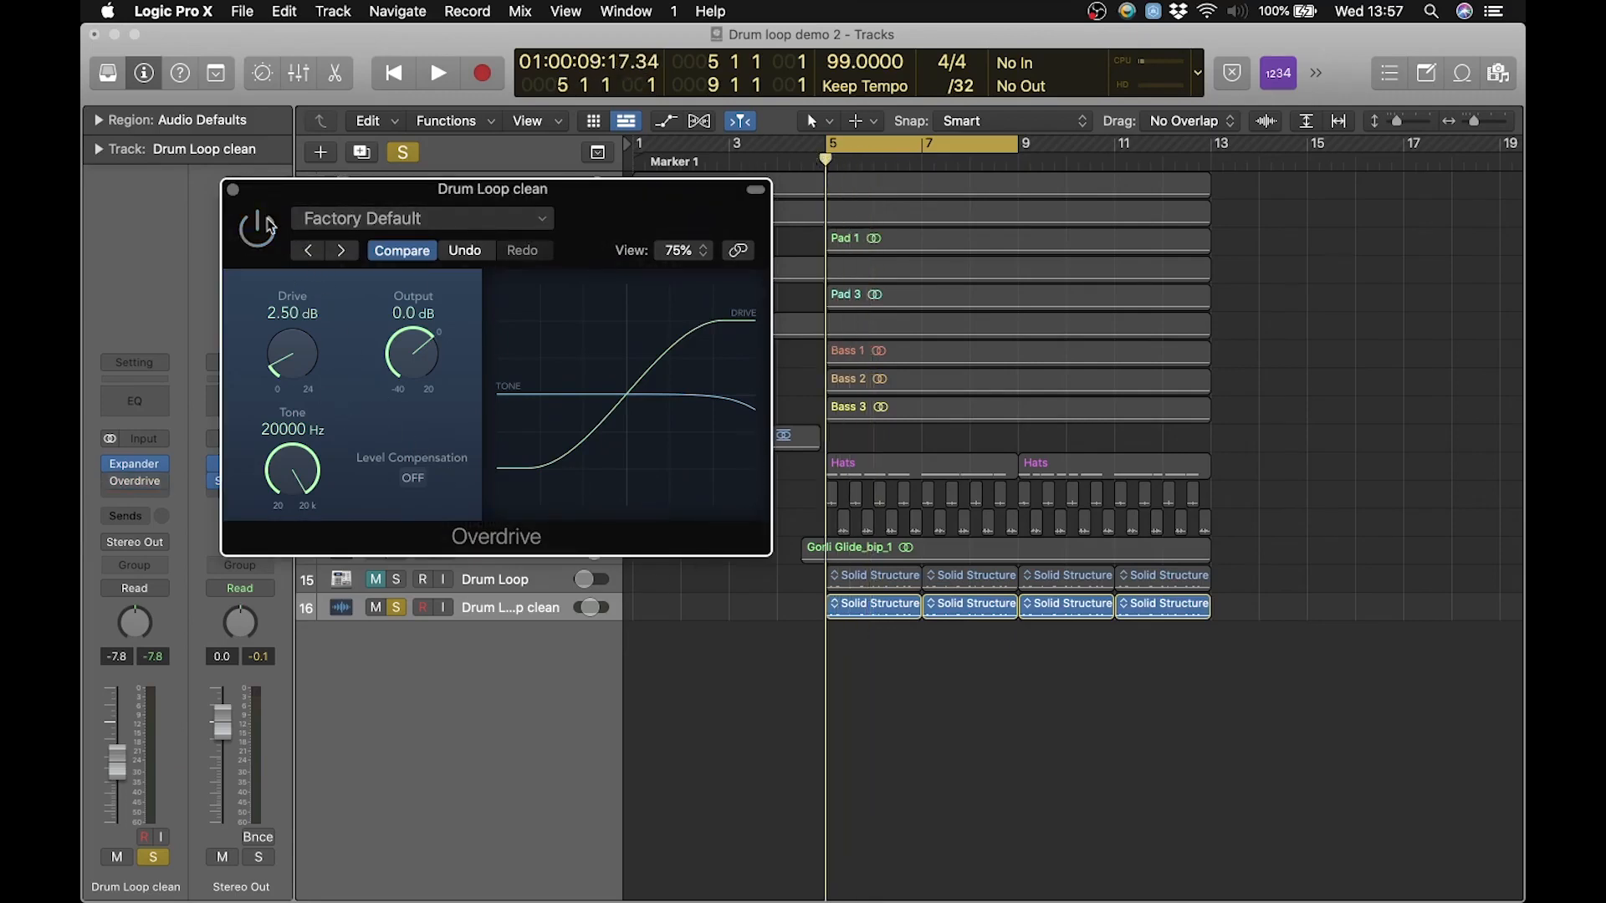
key(space)
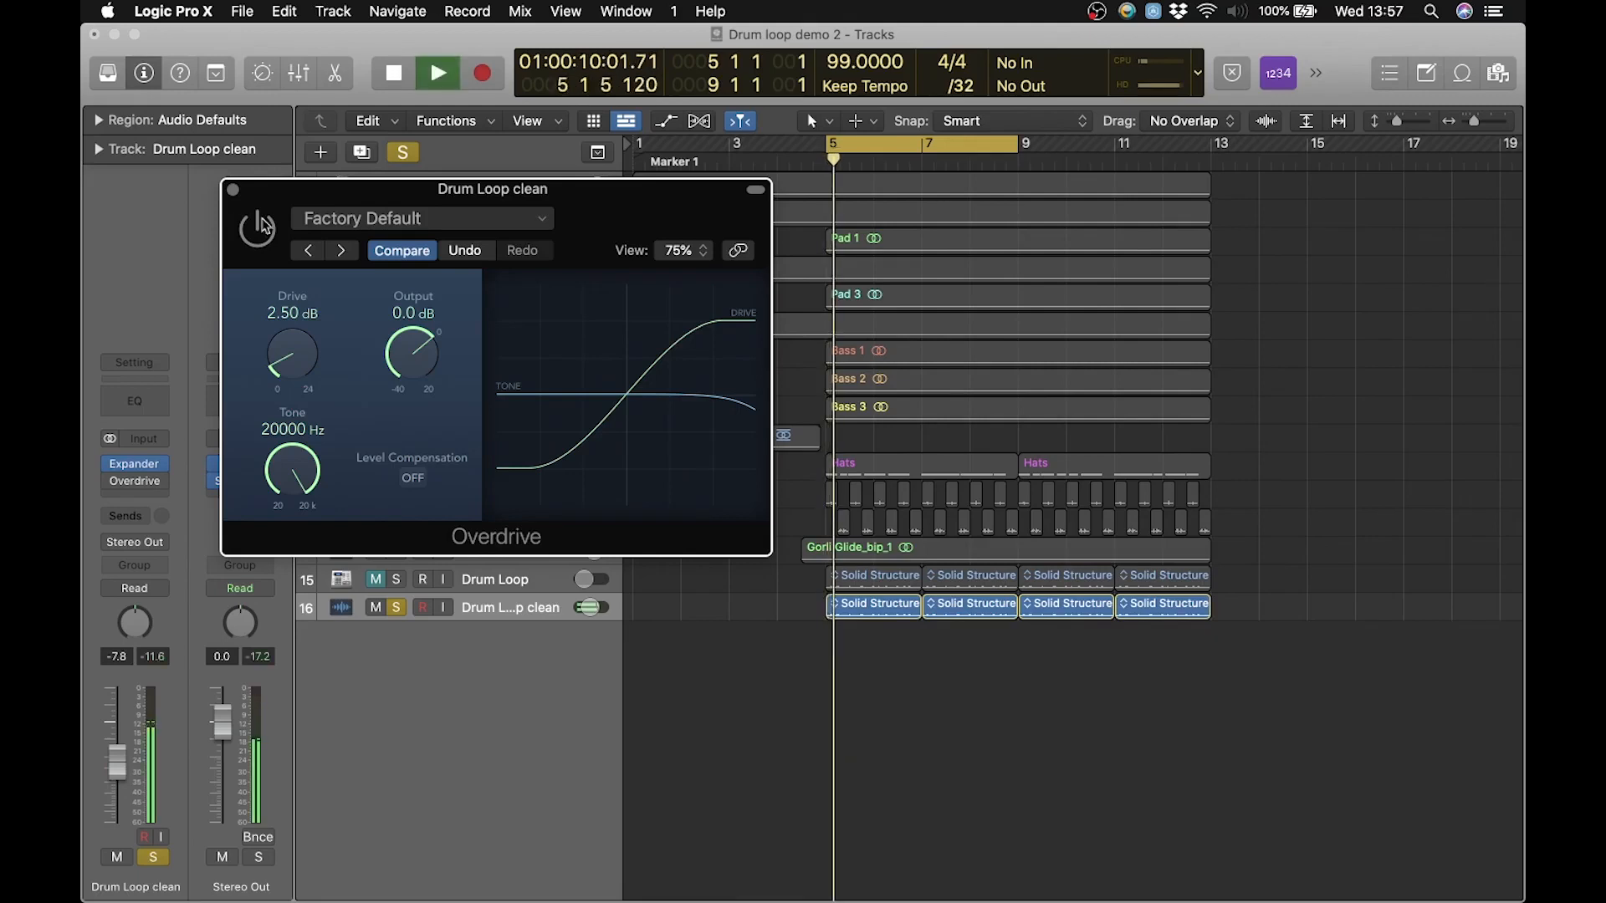
click(262, 241)
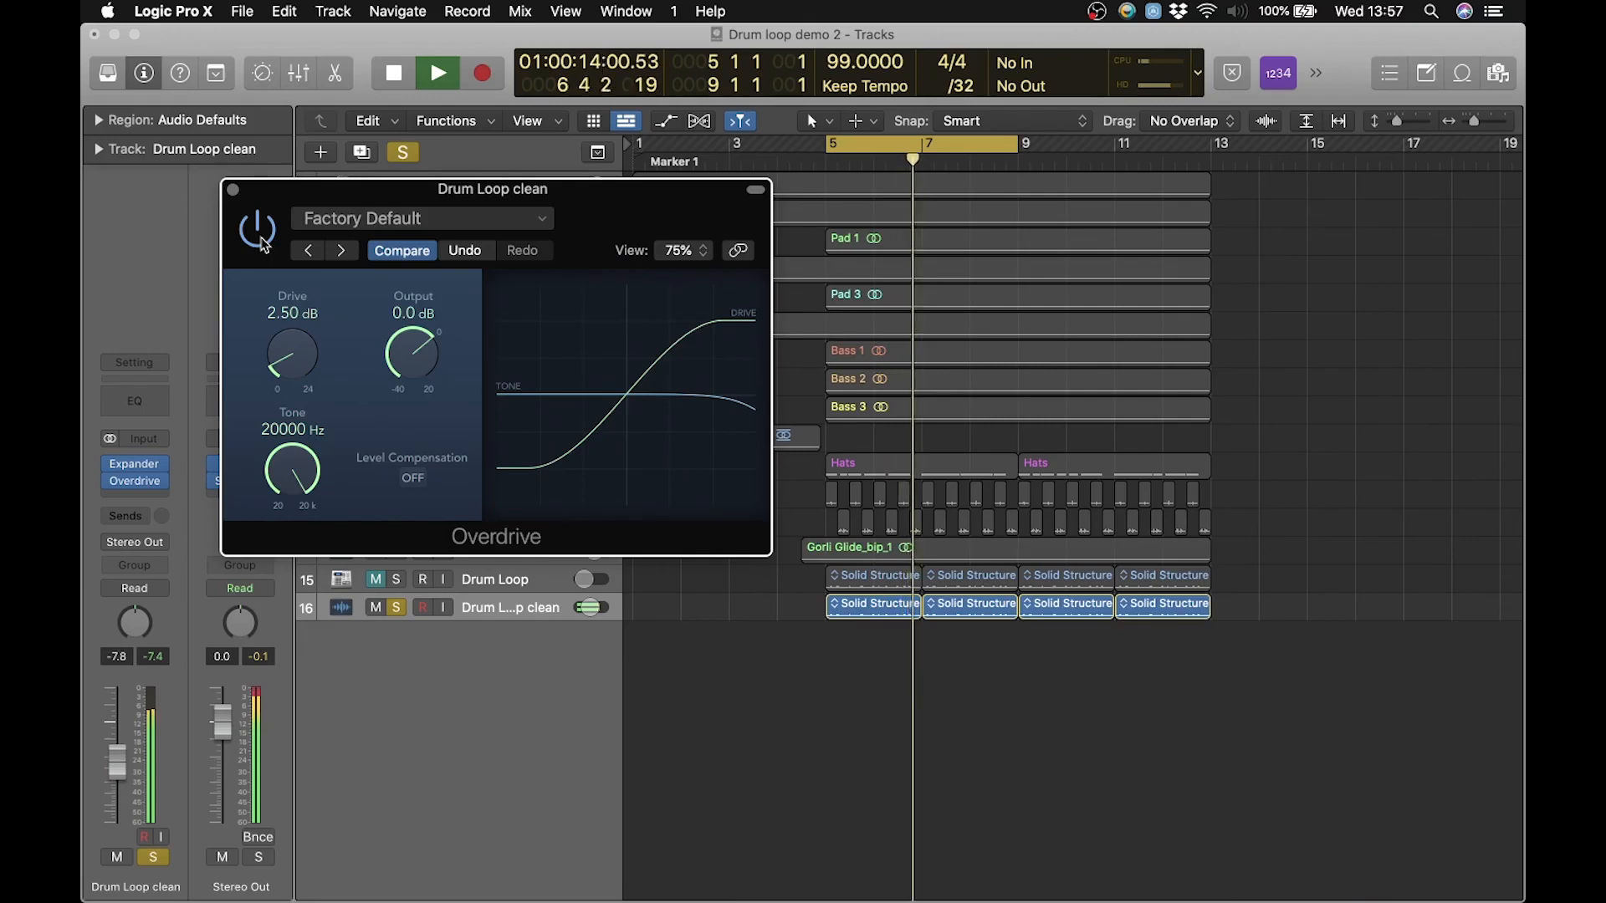
click(261, 242)
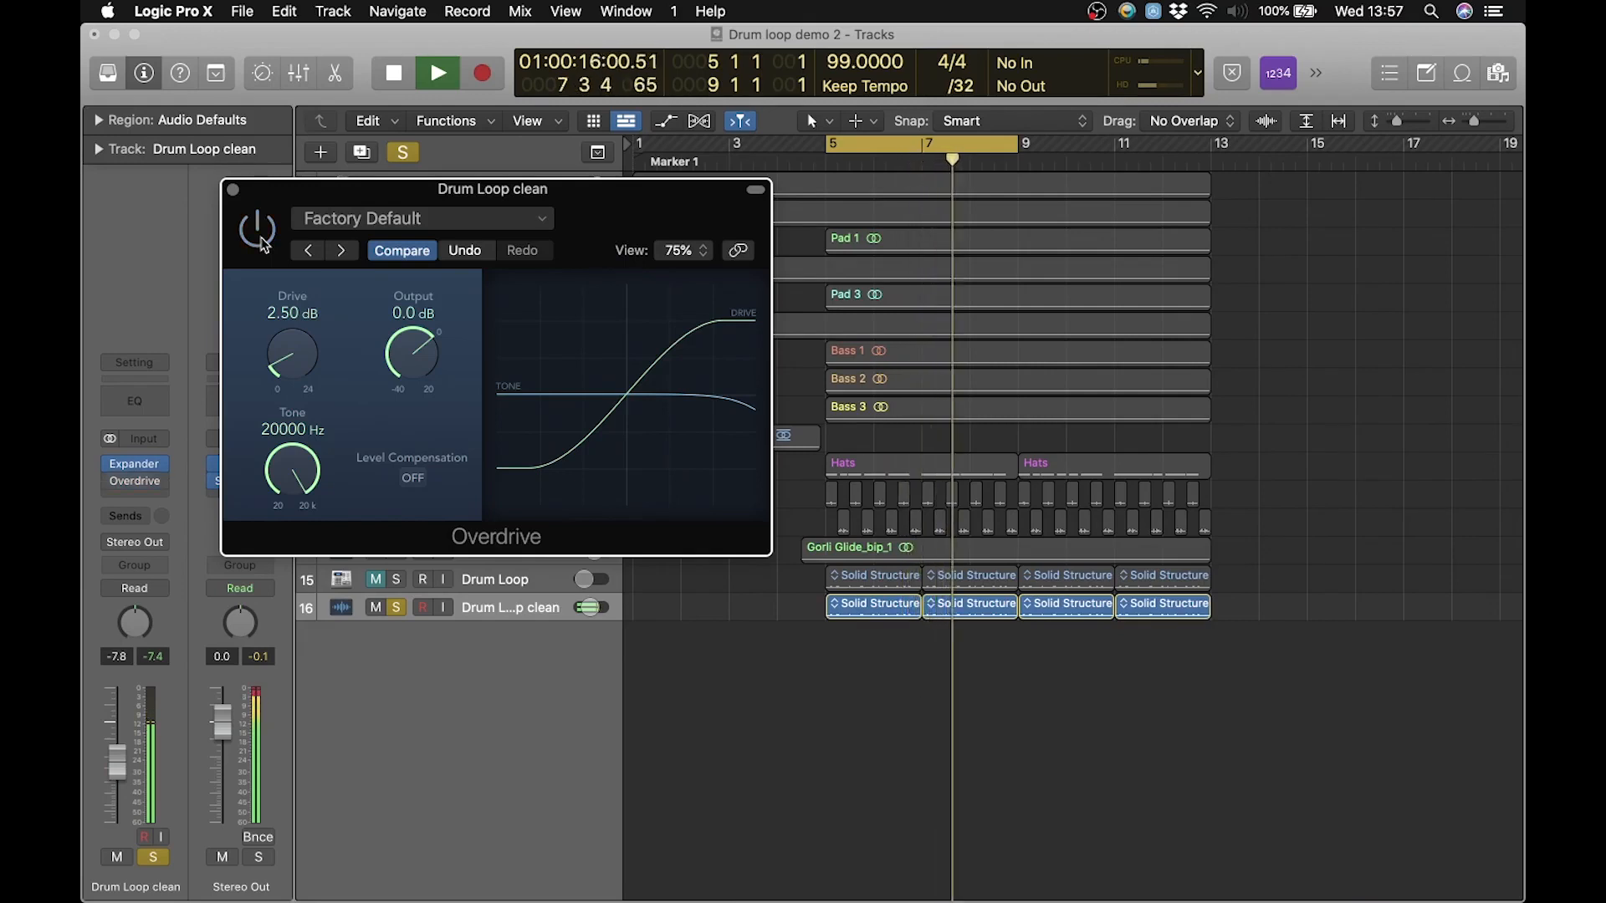
click(261, 241)
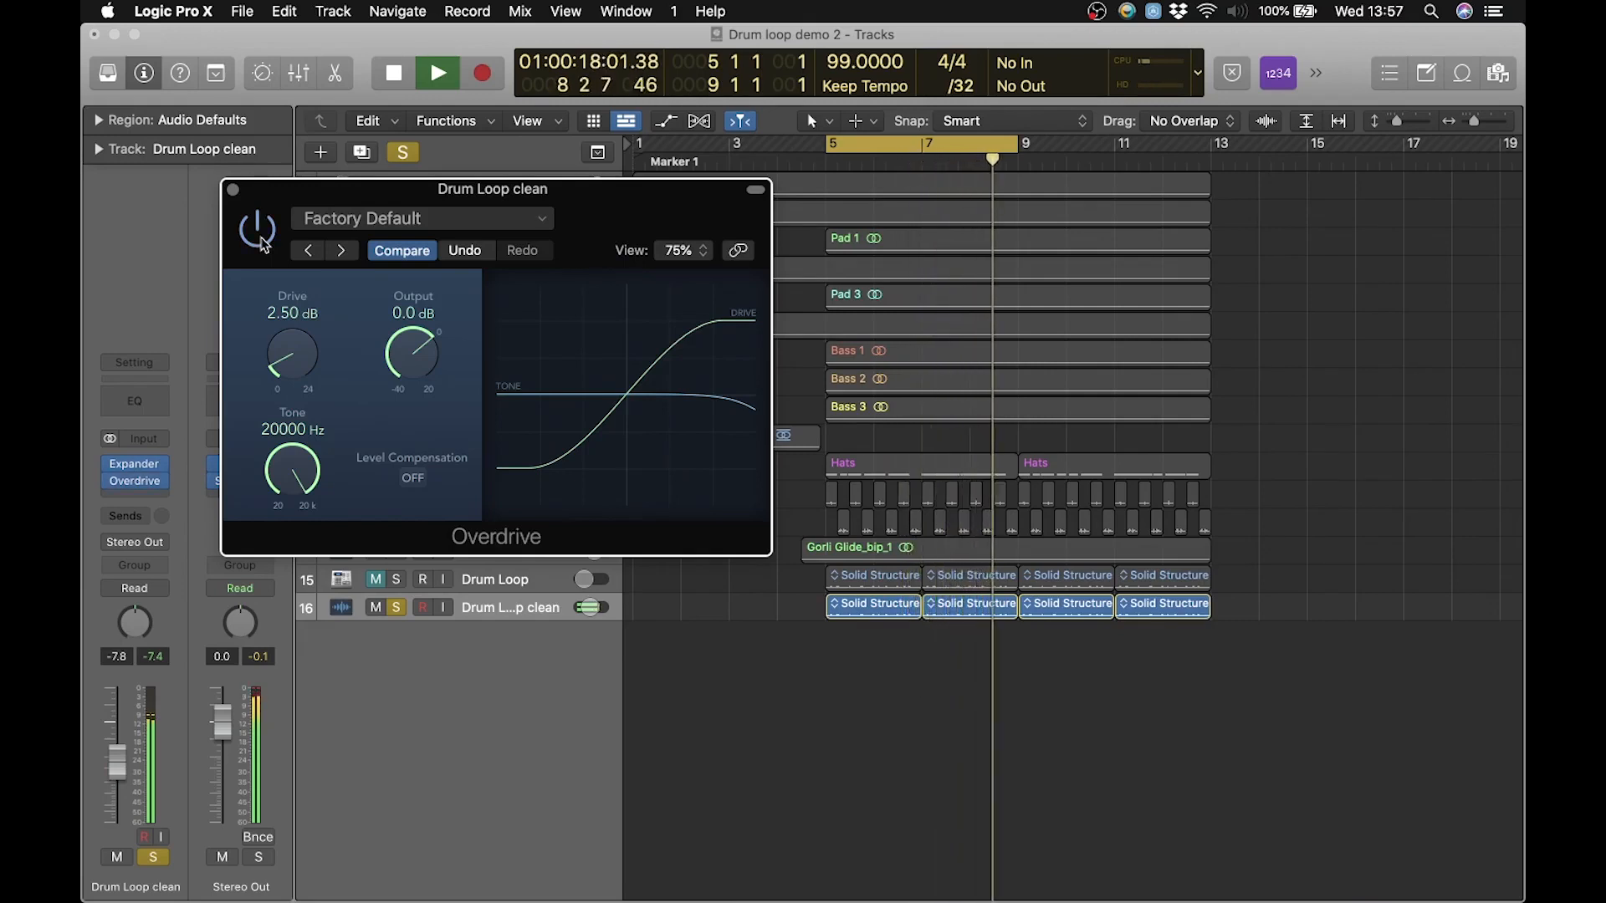
key(space)
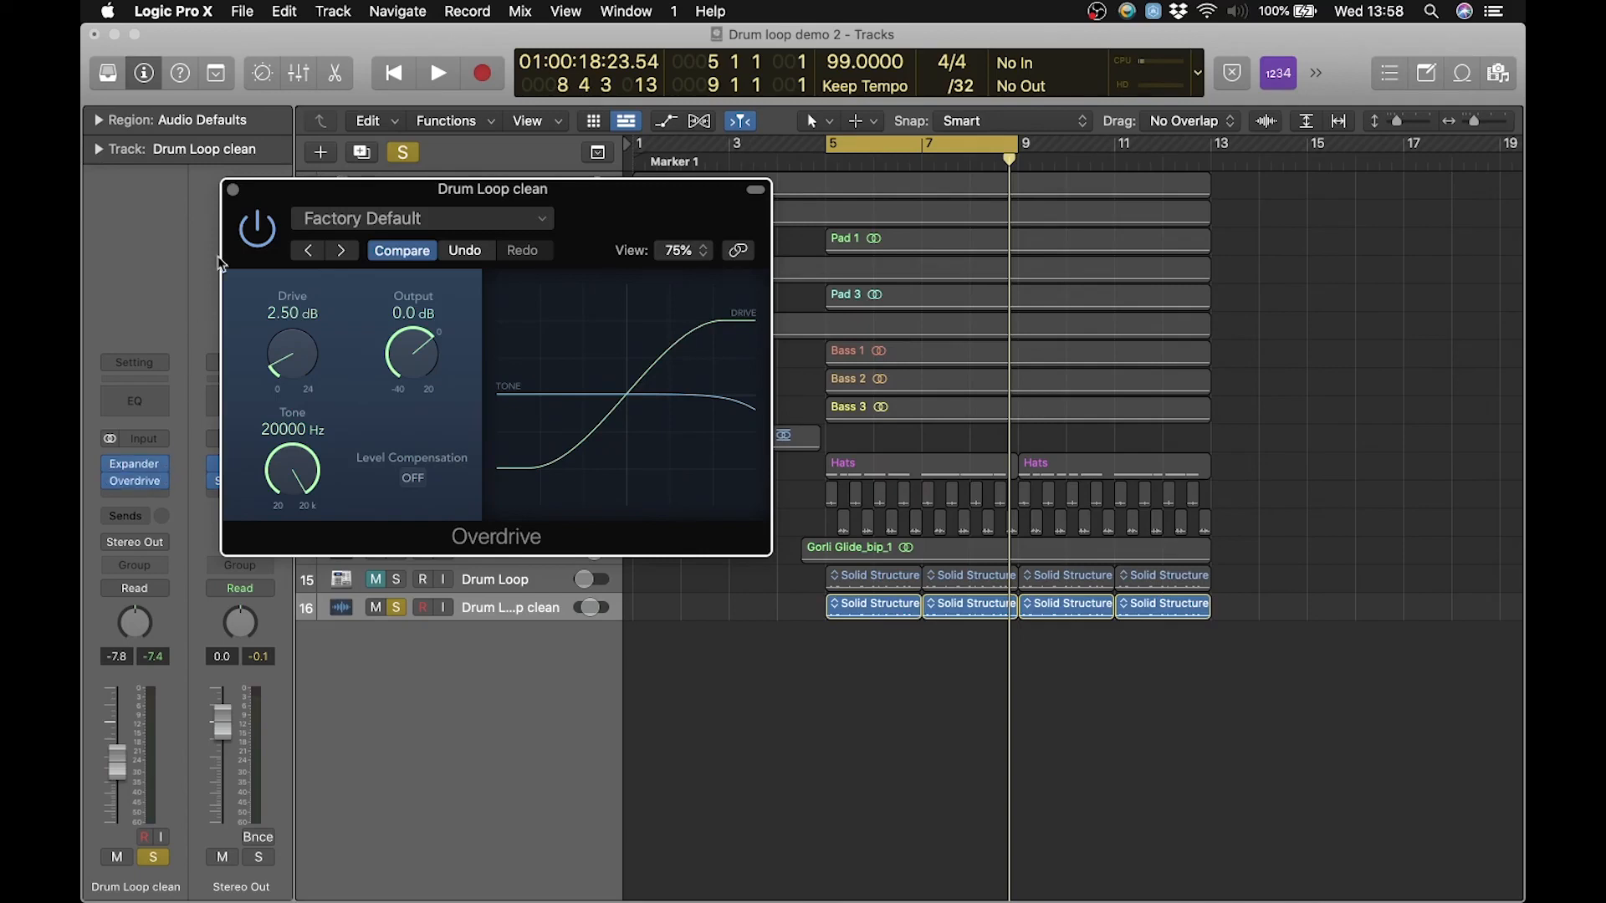
Step: Close the Overdrive window, insert a Channel EQ below it on the Drum Loop clean track and move the EQ window fully into view
click(234, 189)
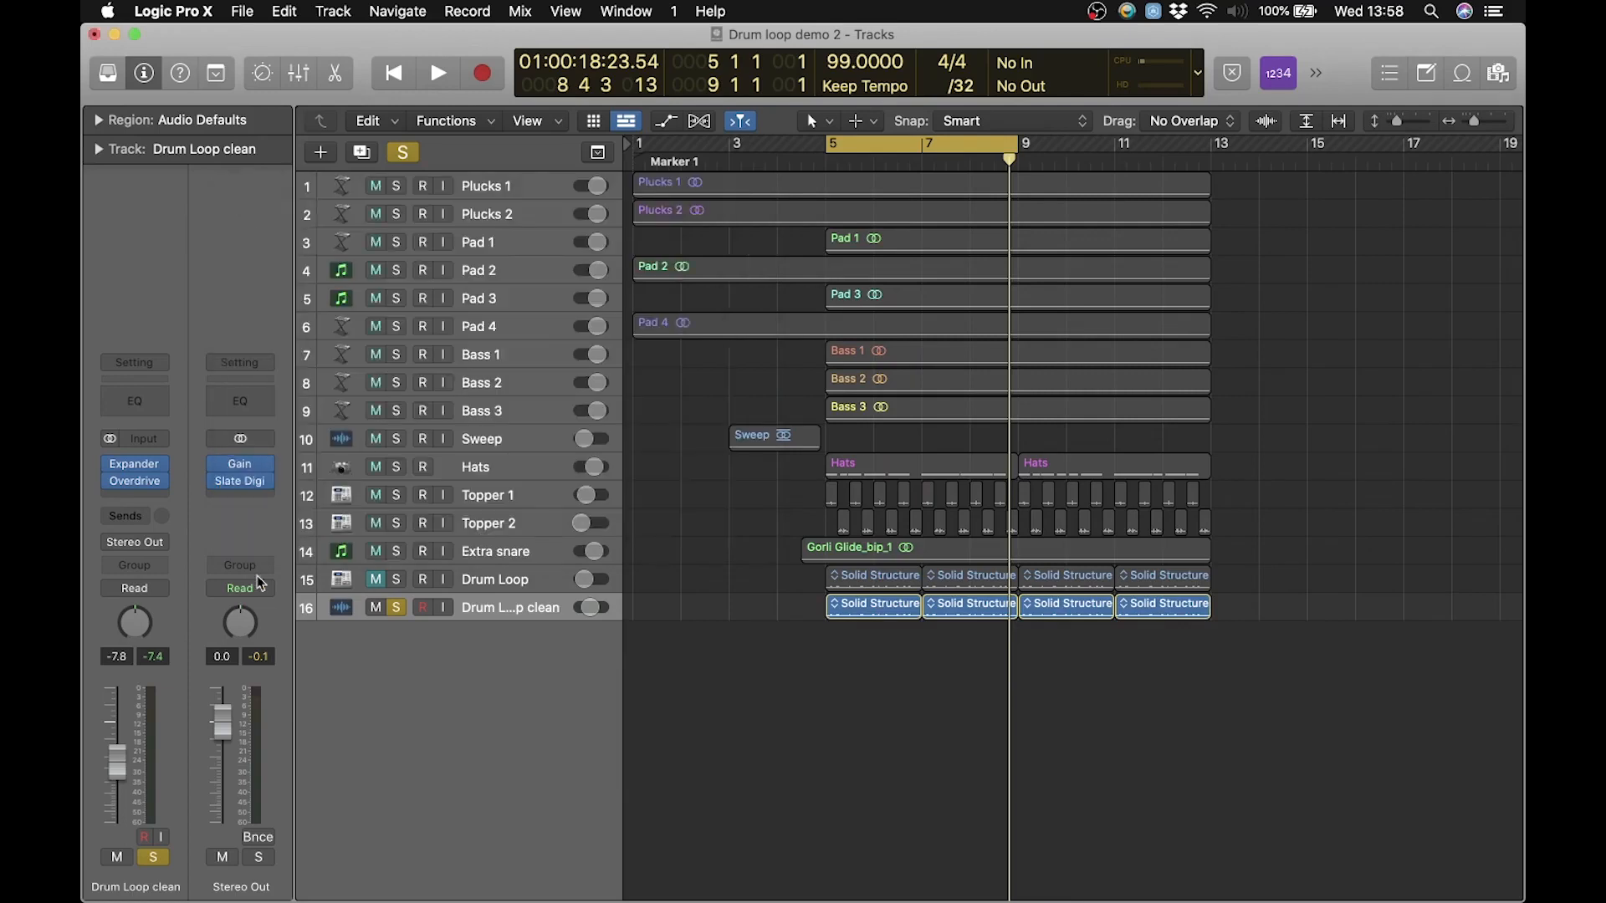
mouse_move(141, 480)
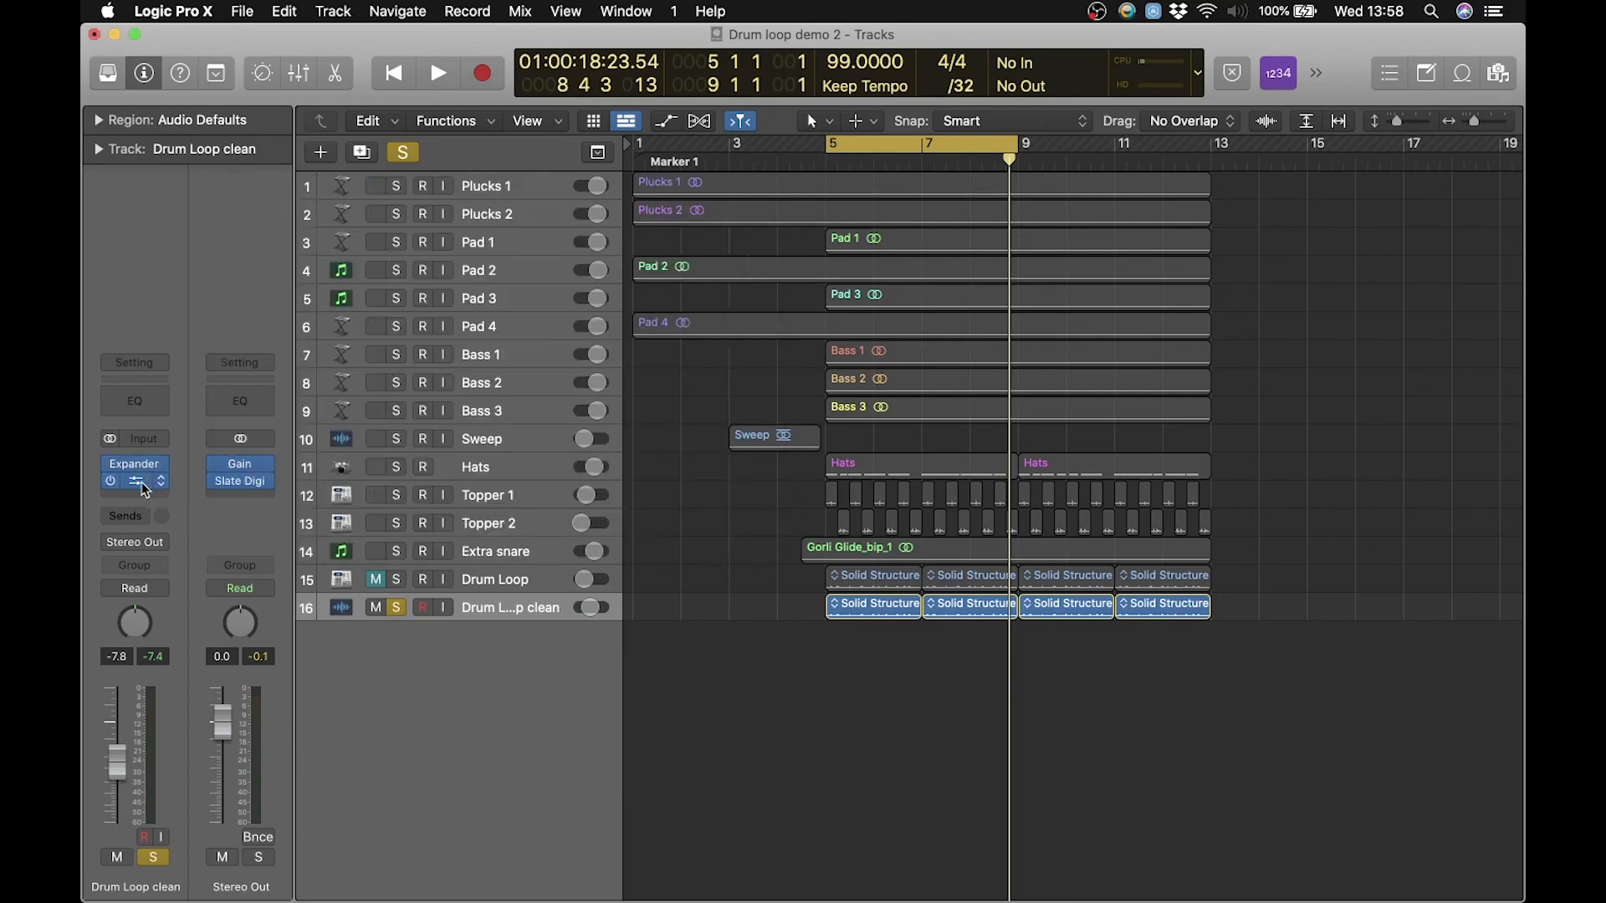
click(158, 497)
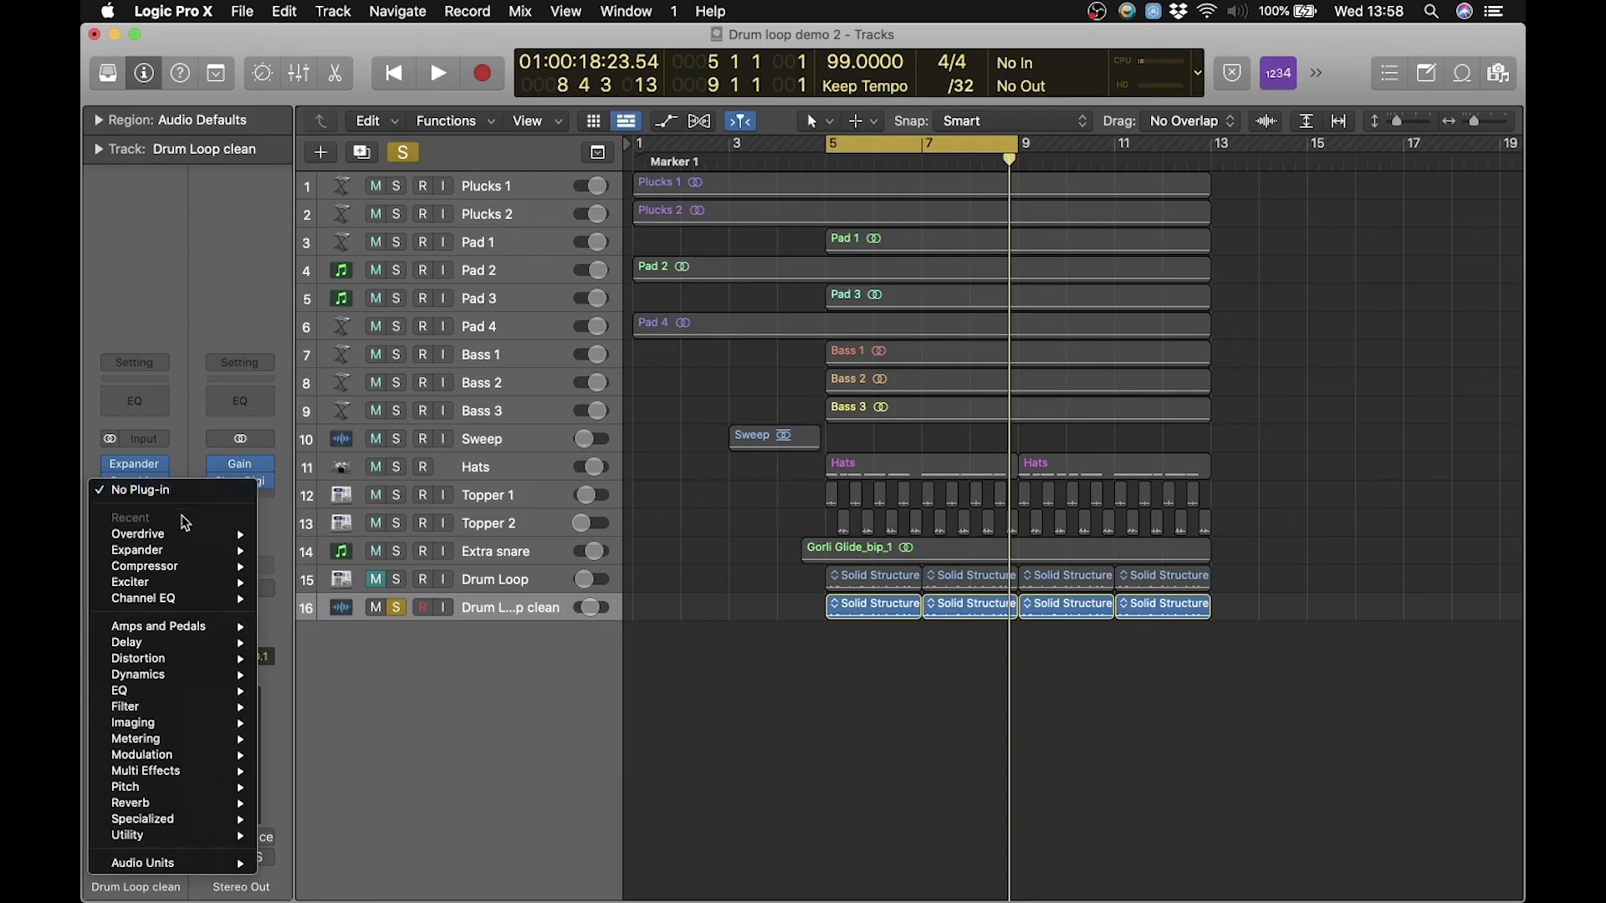
mouse_move(197, 600)
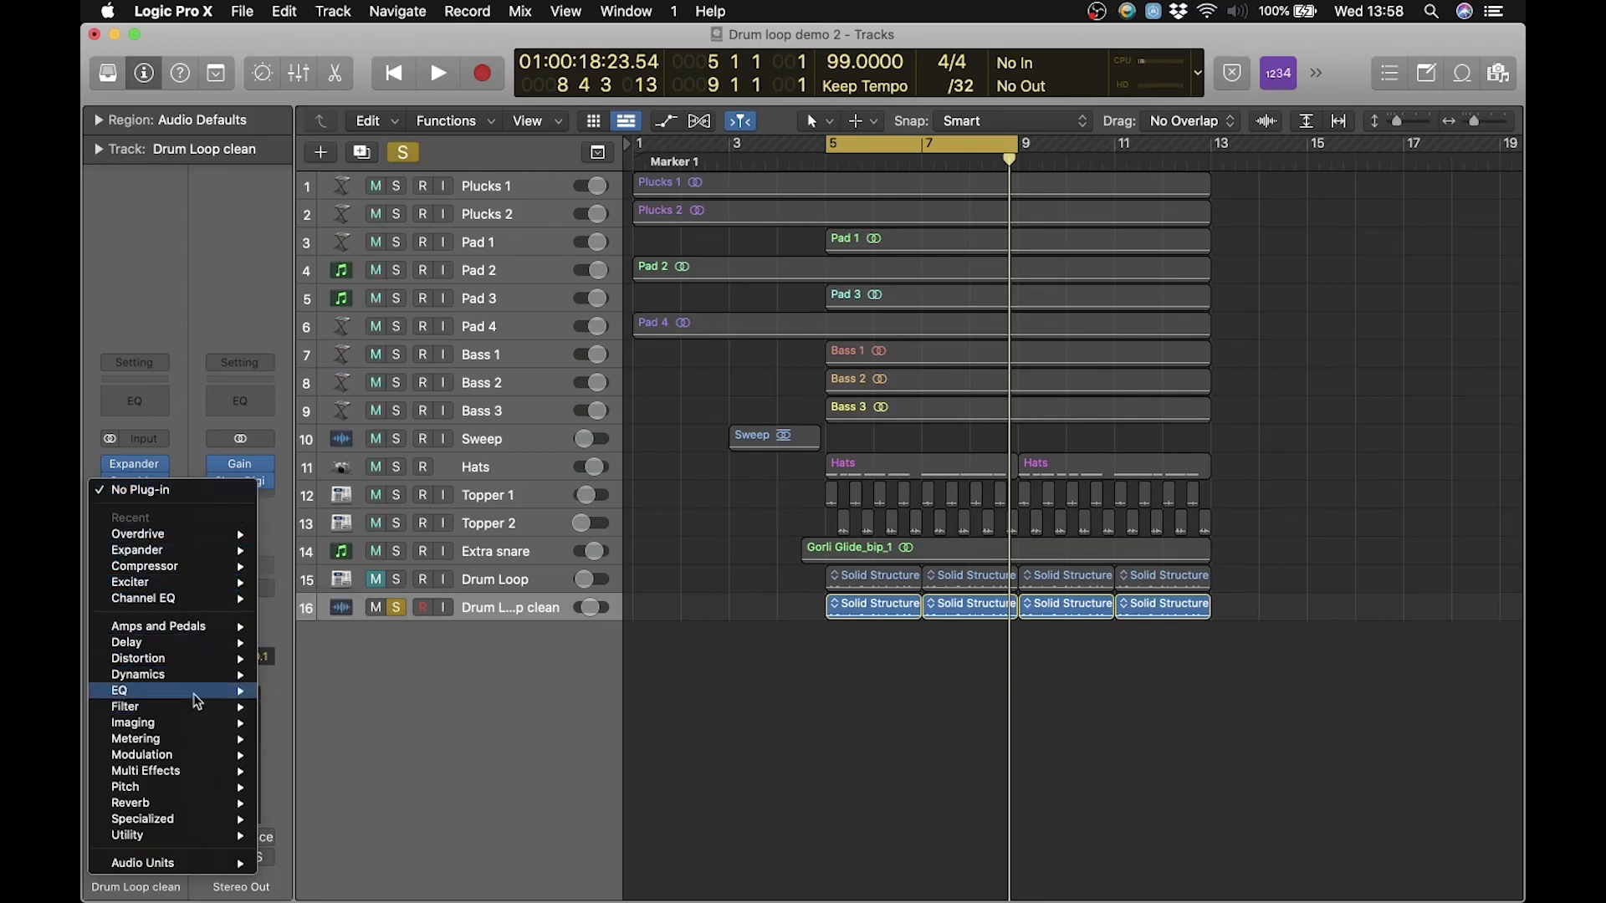
mouse_move(193, 691)
click(322, 691)
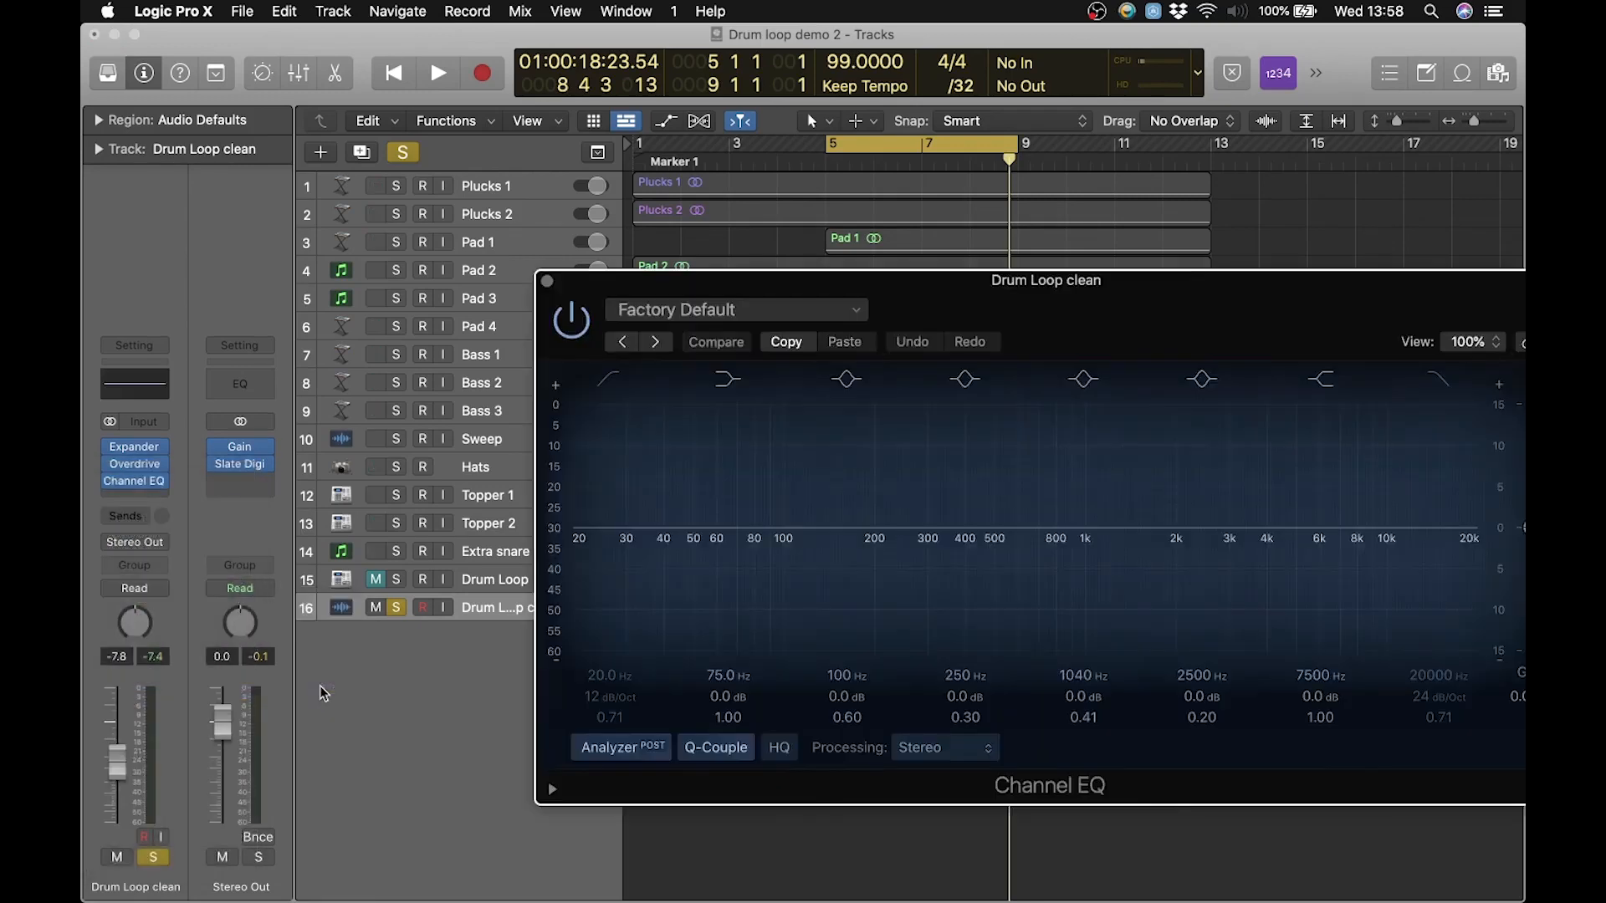
drag(1003, 322, 806, 234)
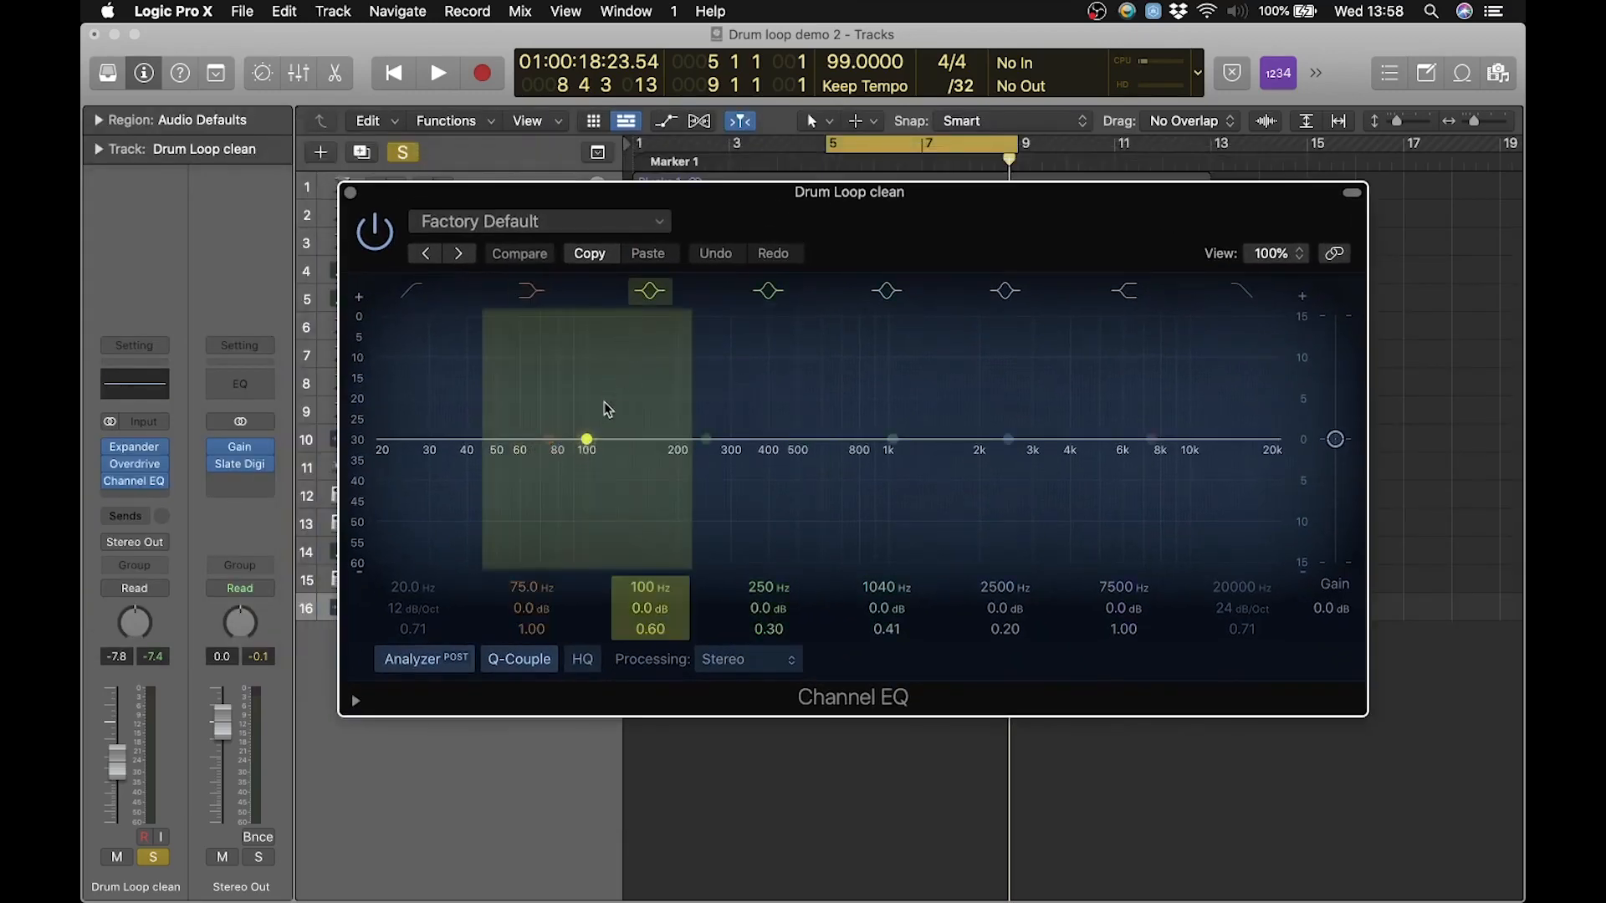
Step: Set the Channel EQ's 100 Hz bell band to a Q of 2.00 and, during playback, to a +7.7 dB boost at 137 Hz
drag(588, 438, 590, 415)
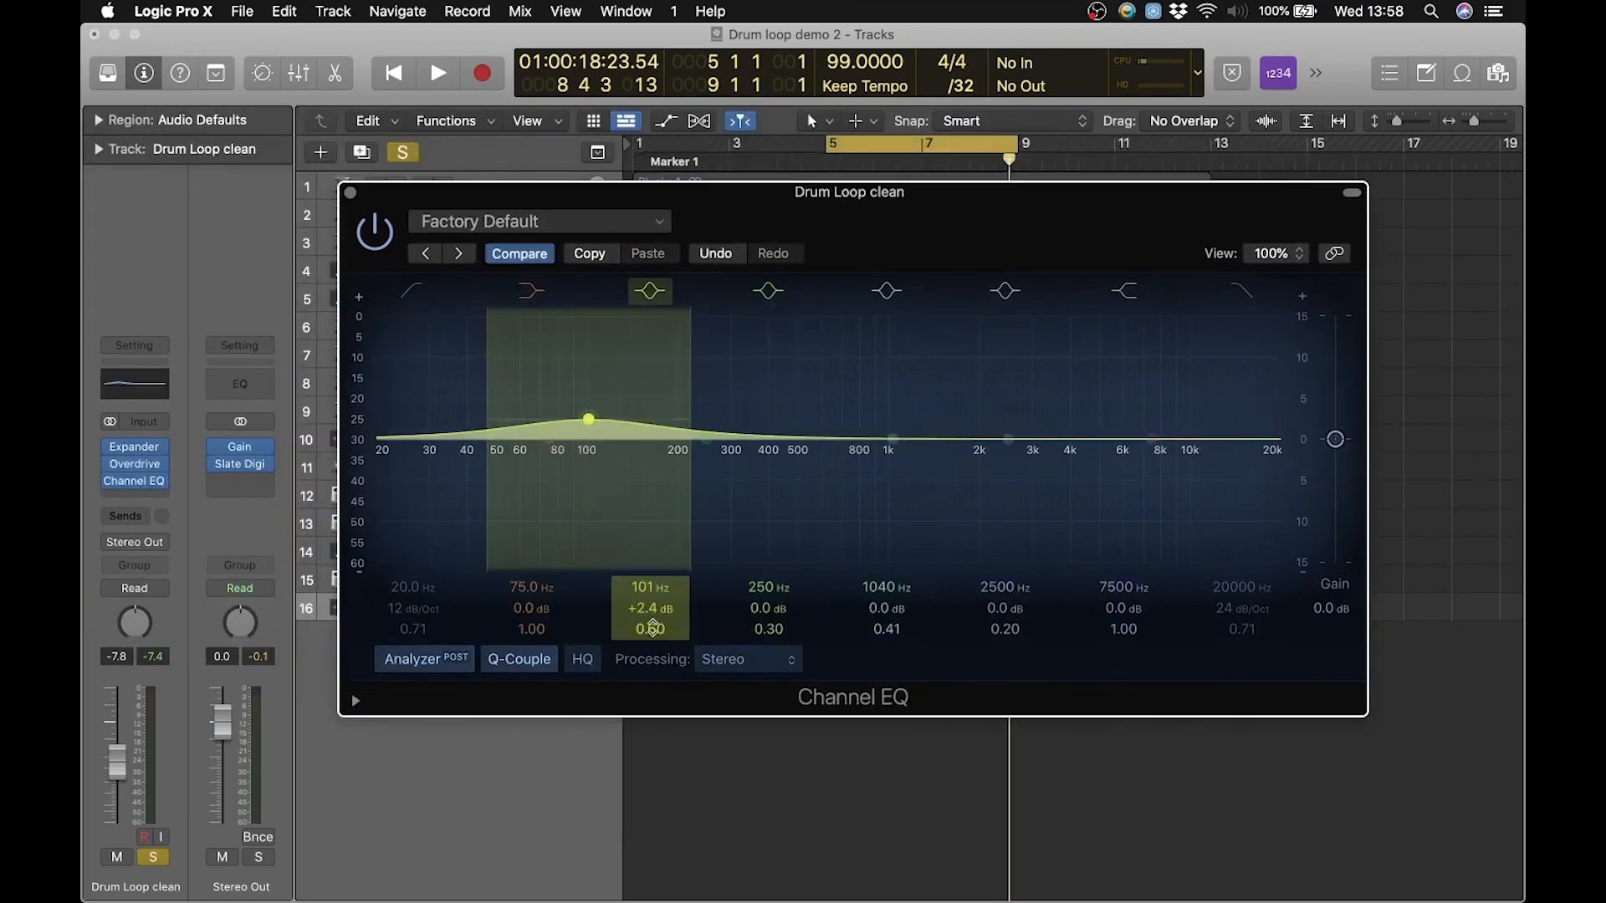
drag(652, 629, 651, 606)
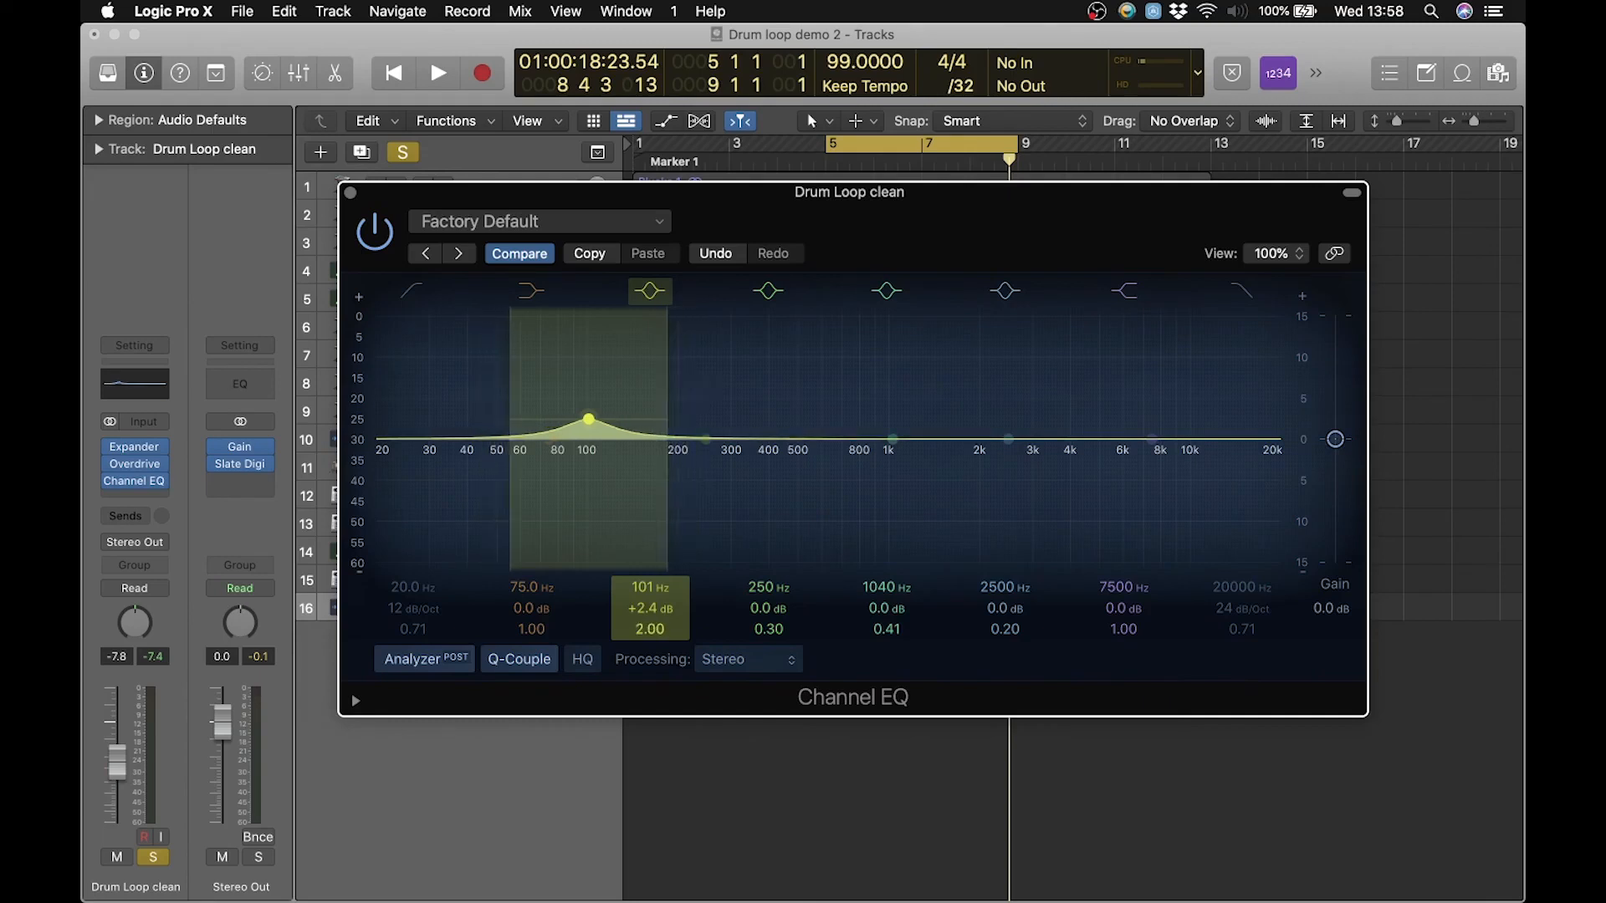
drag(588, 414, 589, 440)
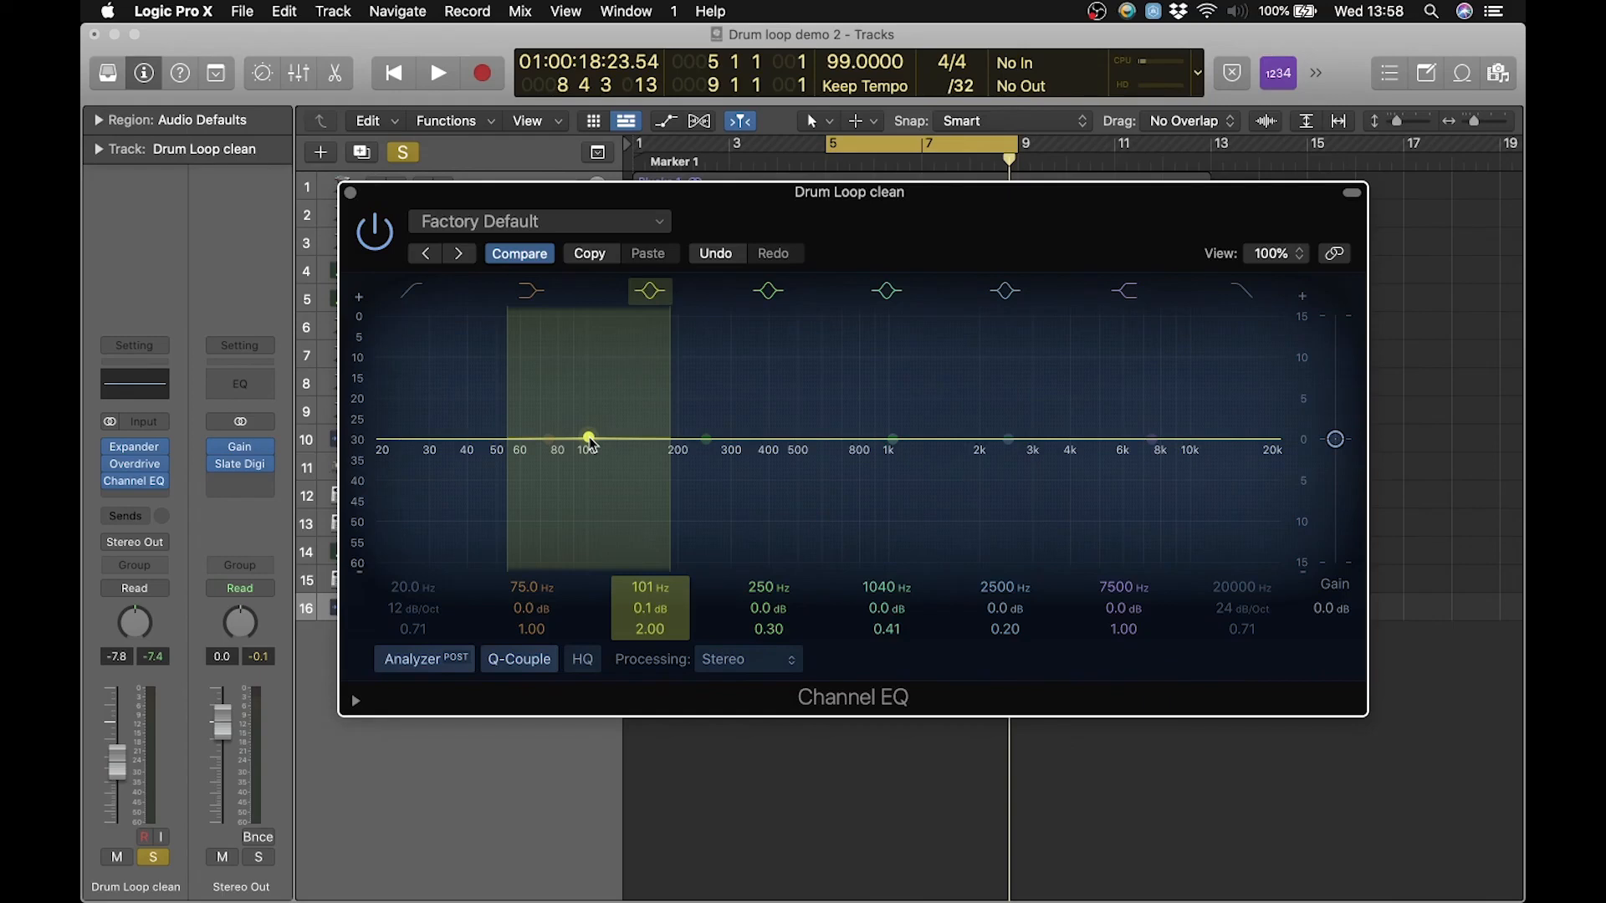
key(space)
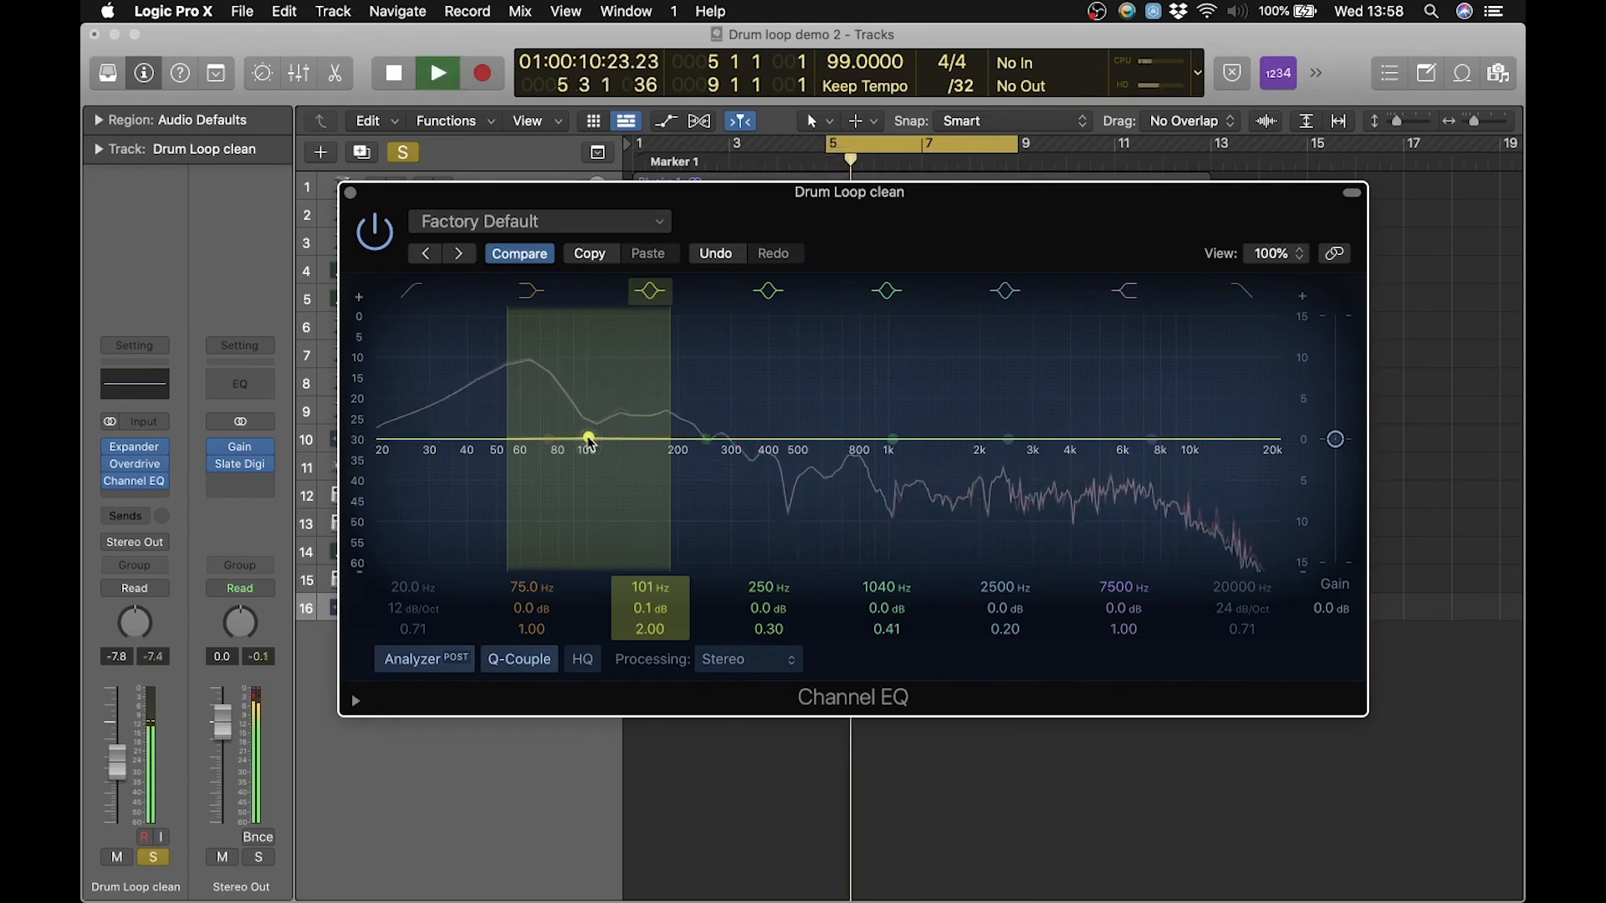
drag(590, 441, 628, 375)
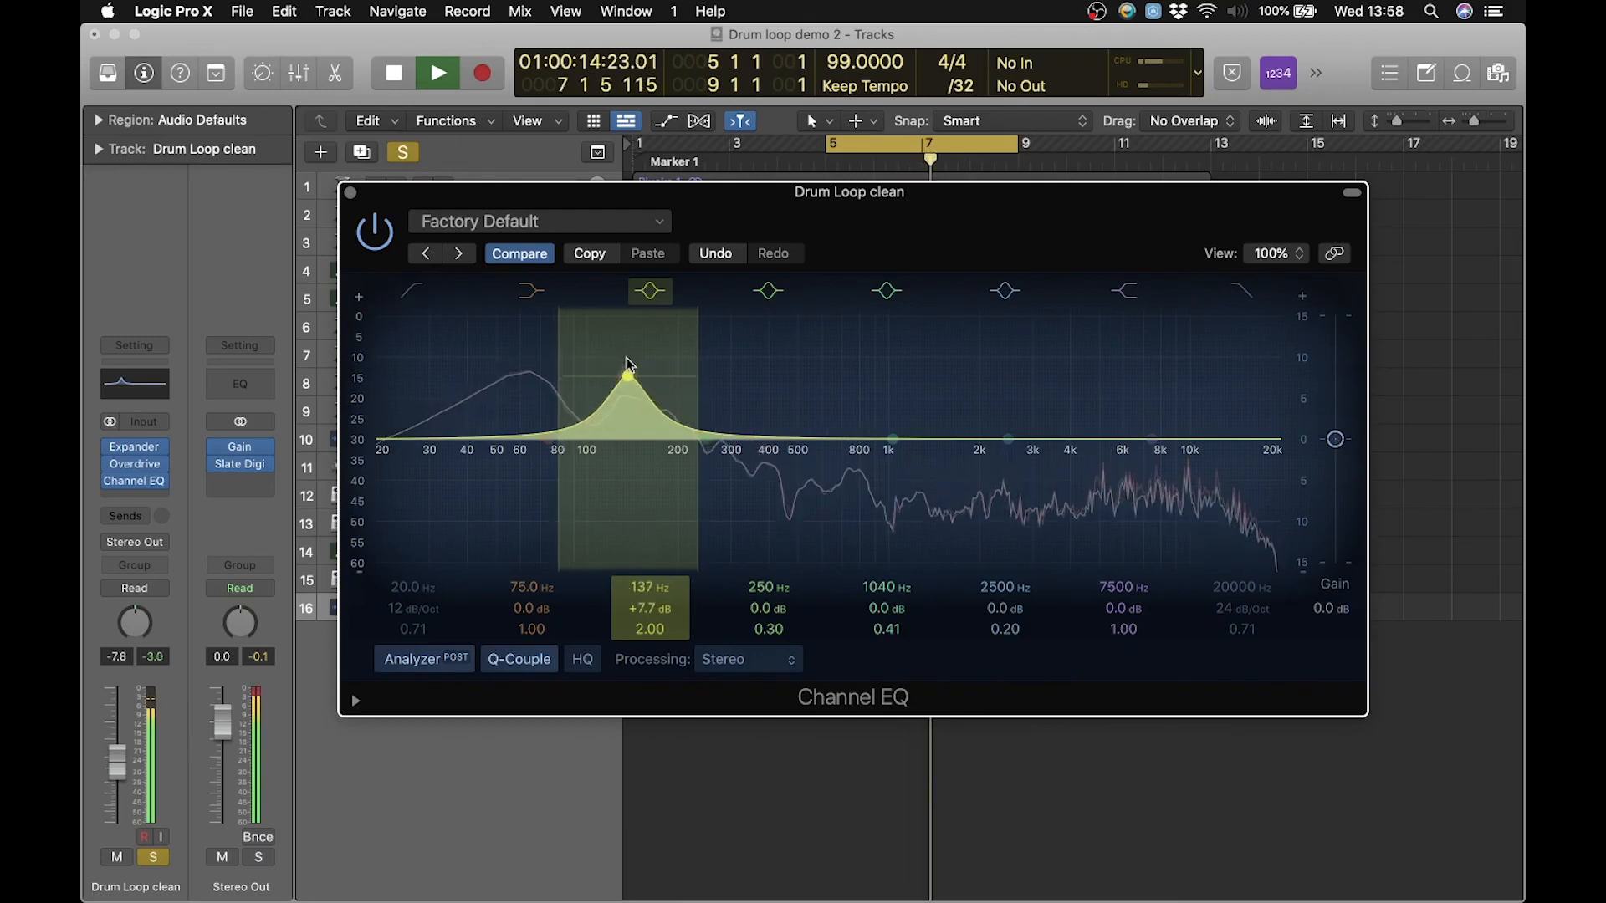
key(space)
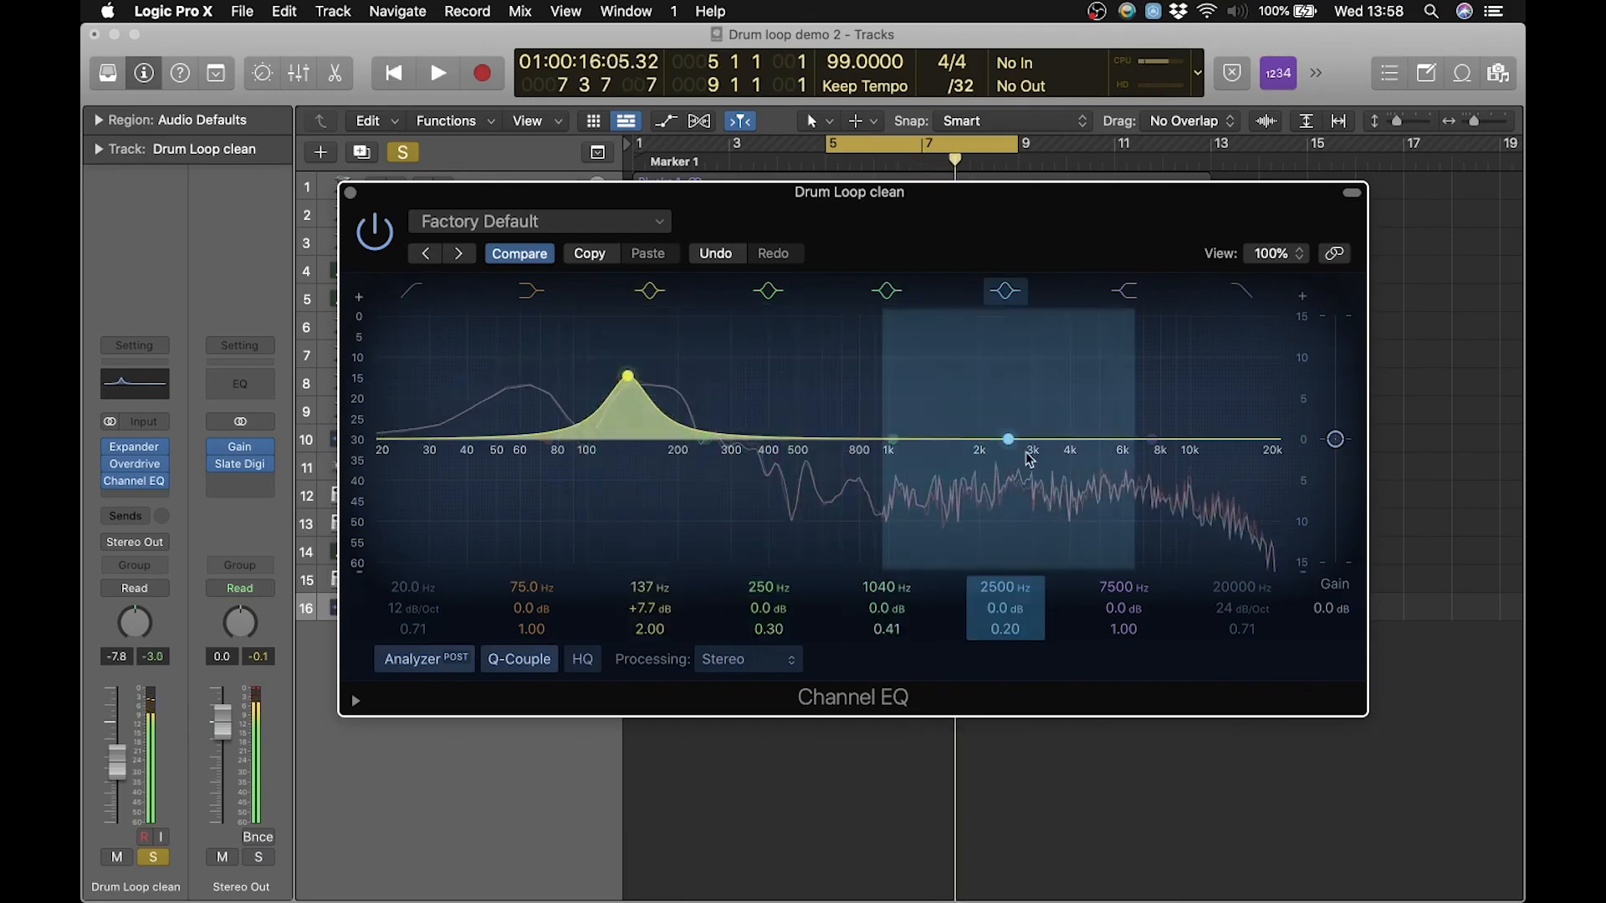
Step: Set the Channel EQ's 2500 Hz bell band to 3780 Hz, +2.1 dB and a Q of 1.60, fine-tuning it during playback
drag(1010, 440, 1094, 426)
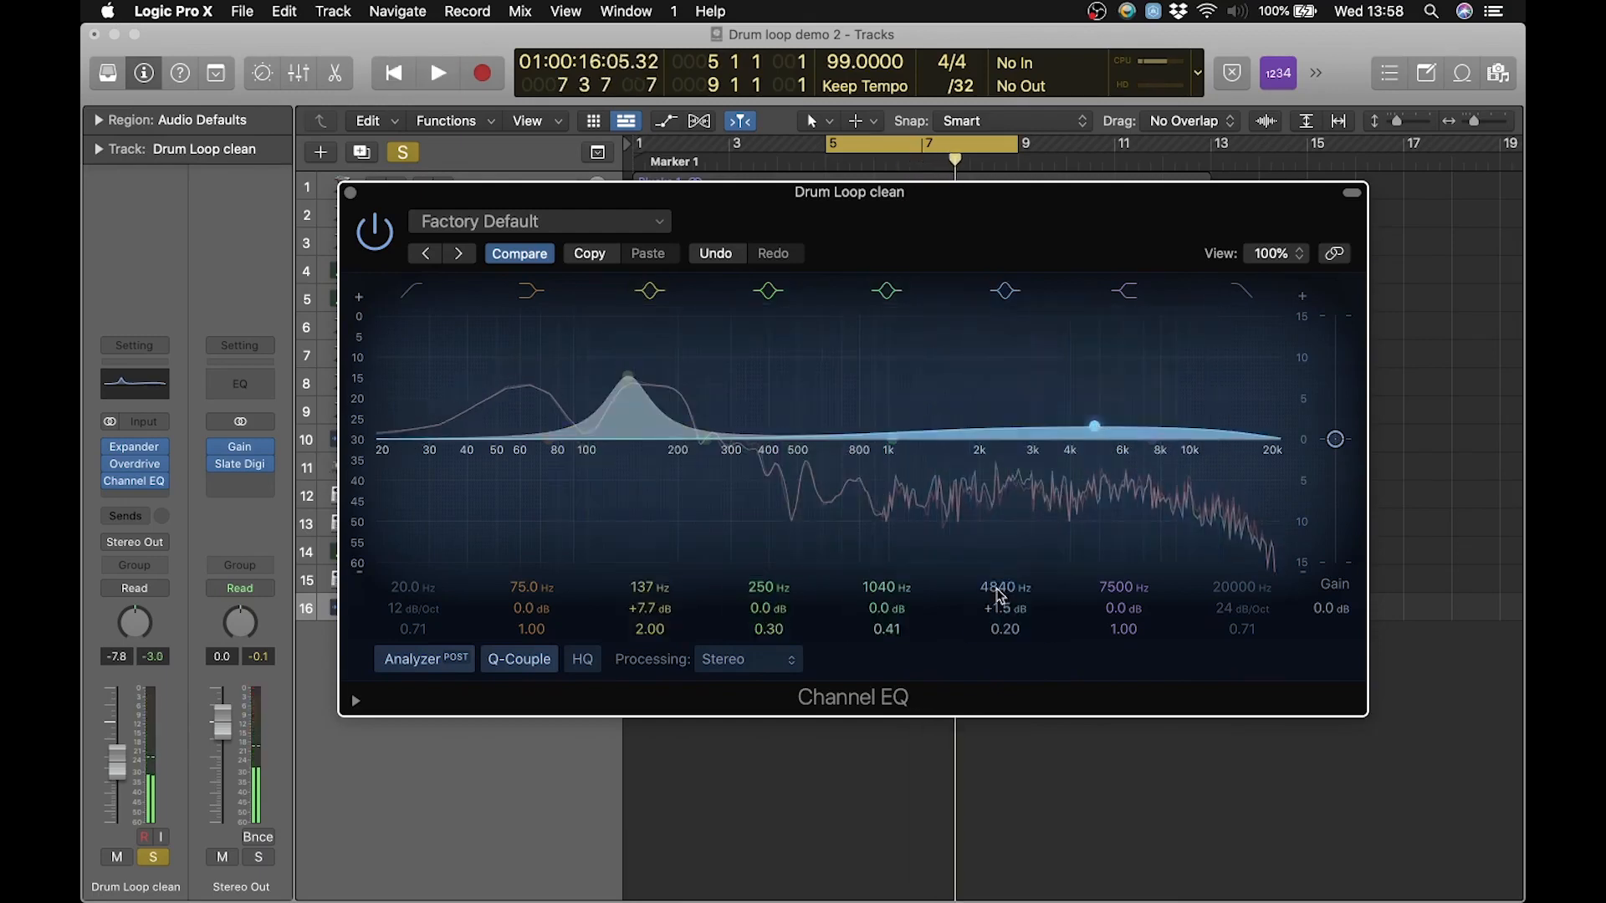
drag(1002, 629, 1003, 629)
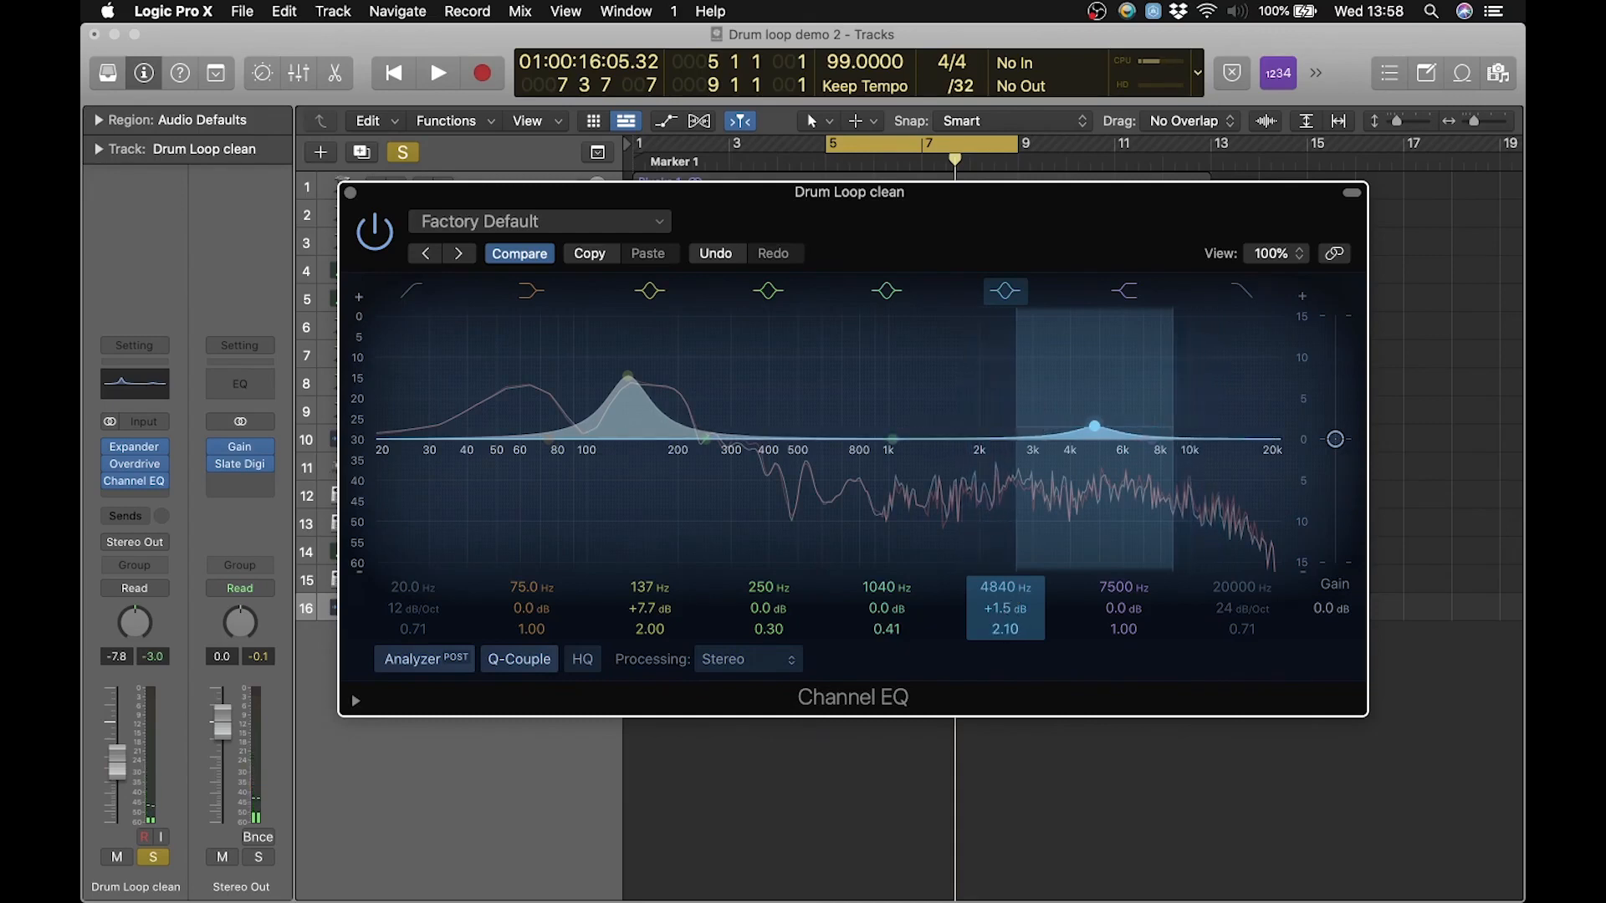
key(space)
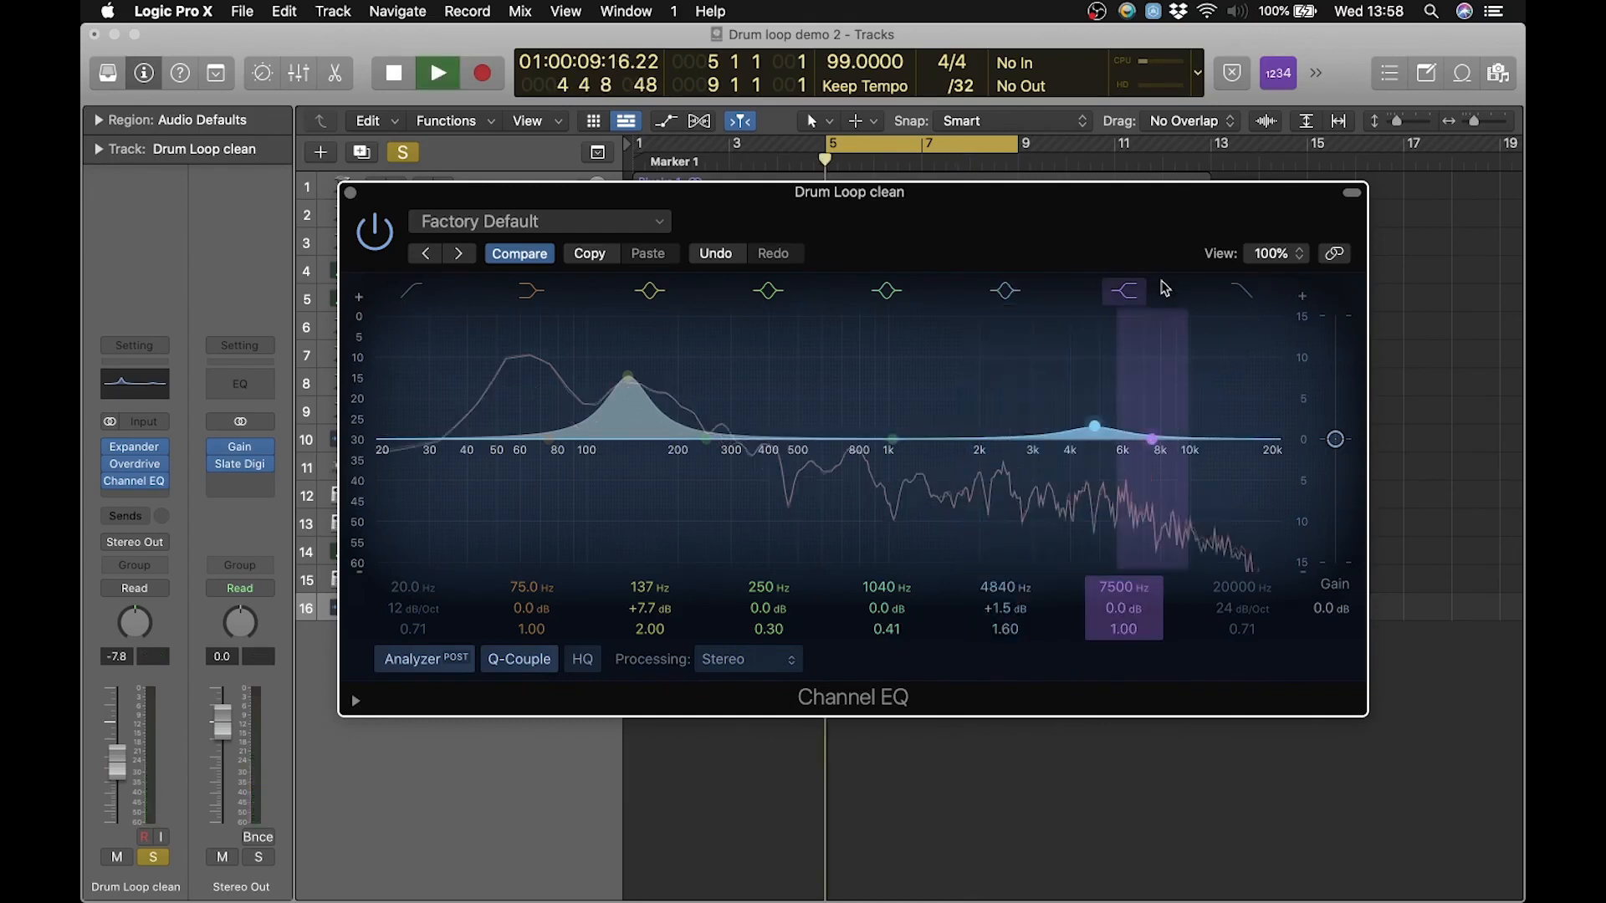
drag(1093, 432, 1061, 423)
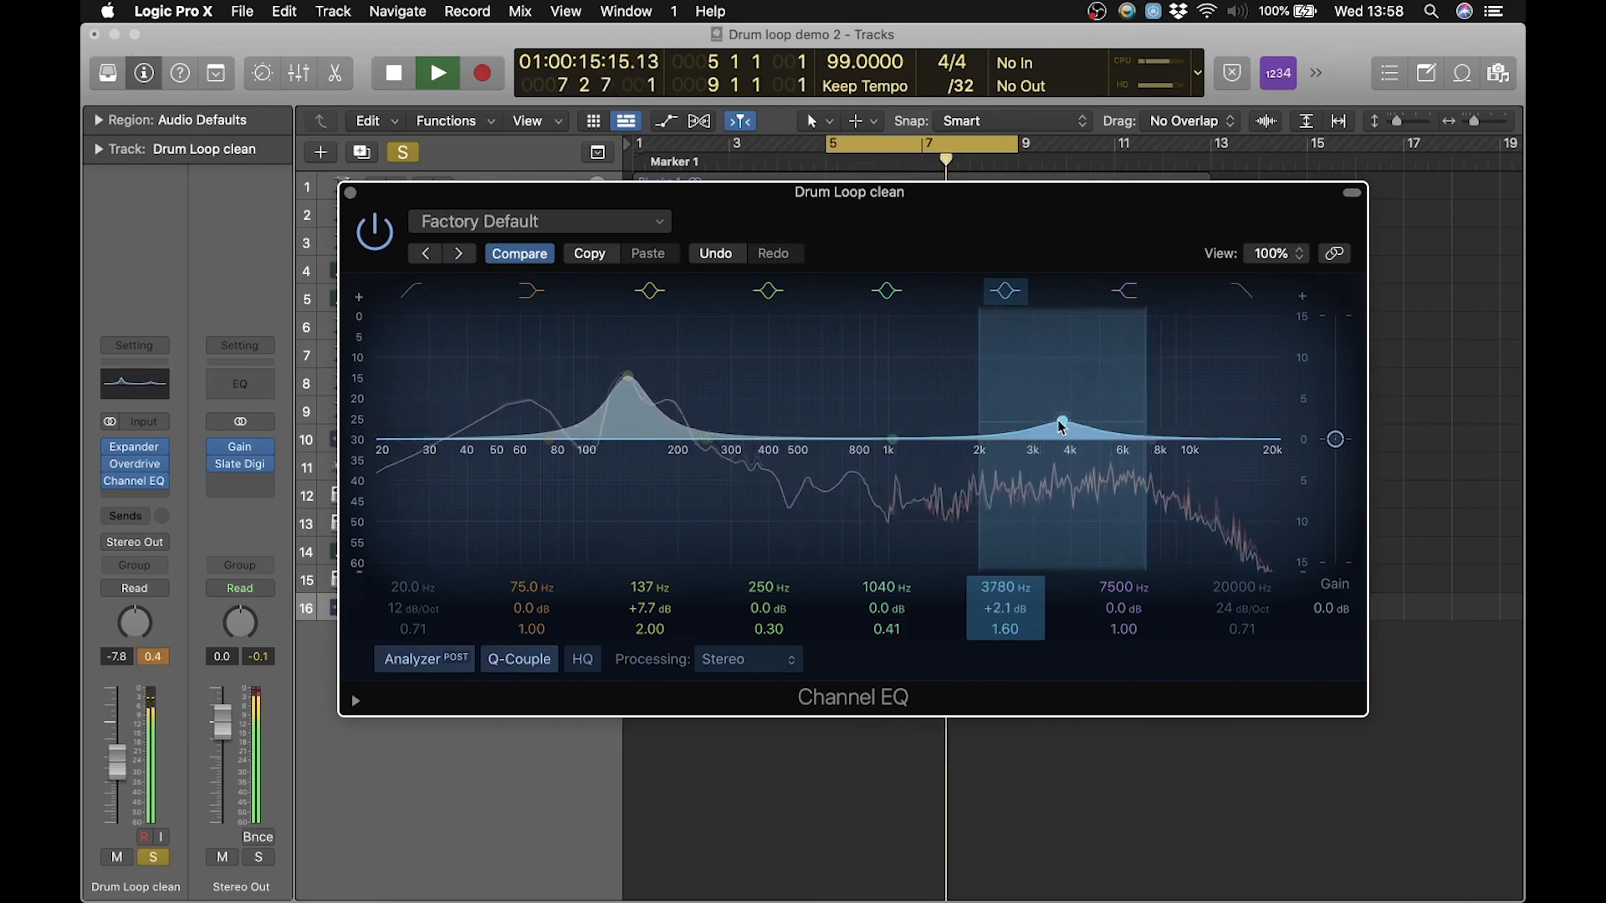
Step: Compare the playing drum loop with the Channel EQ bypassed and enabled, leave it enabled and stop playback
click(374, 232)
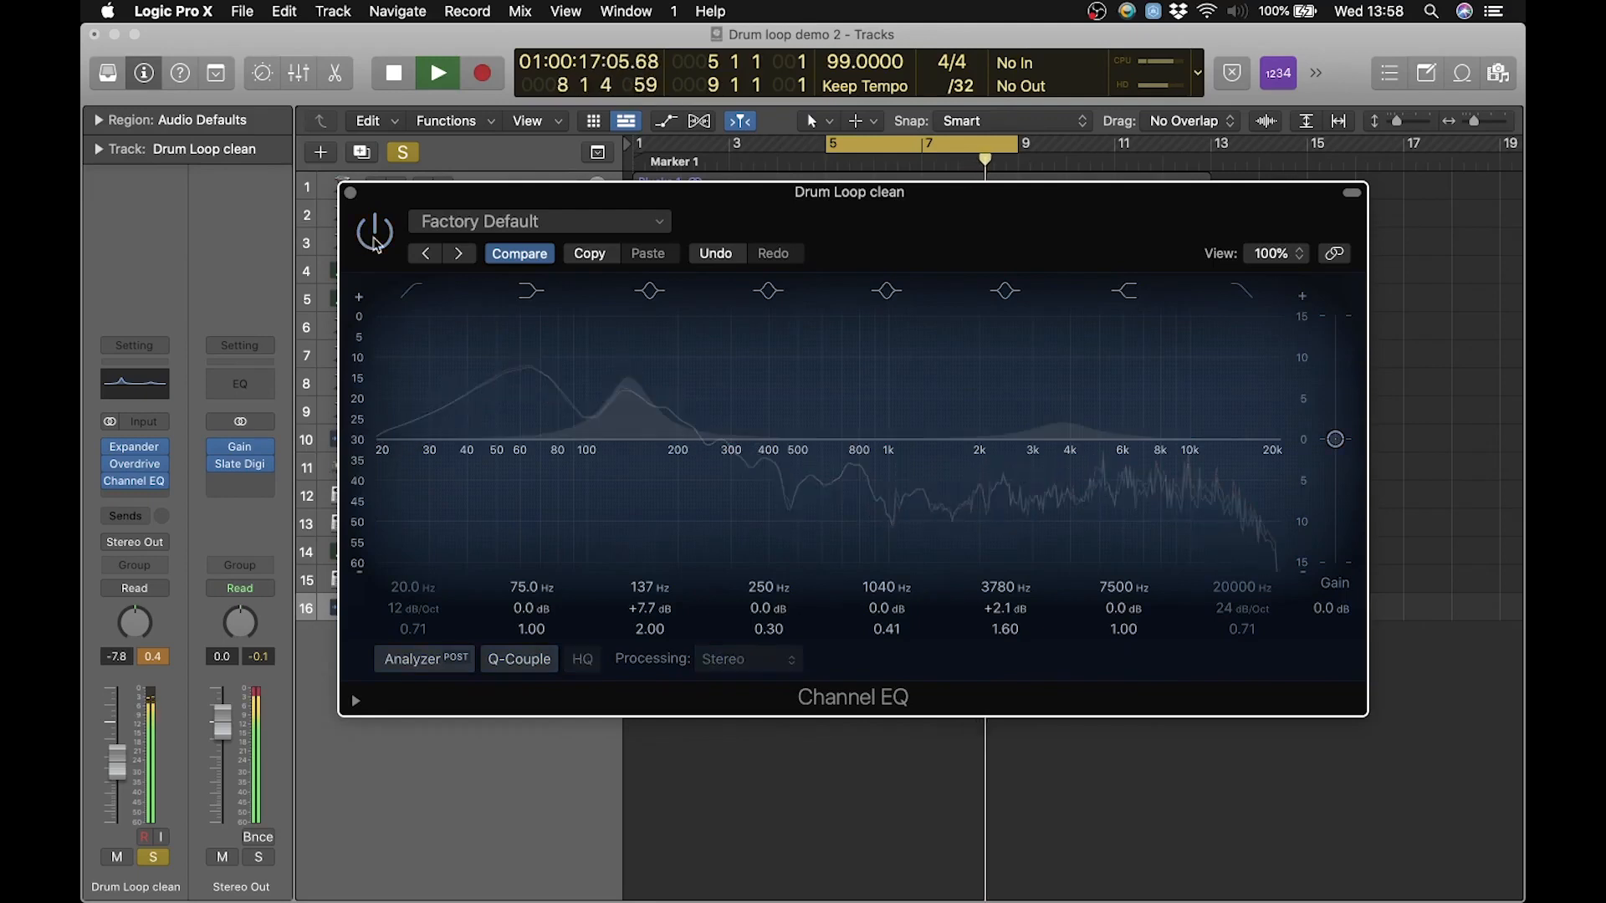
click(374, 234)
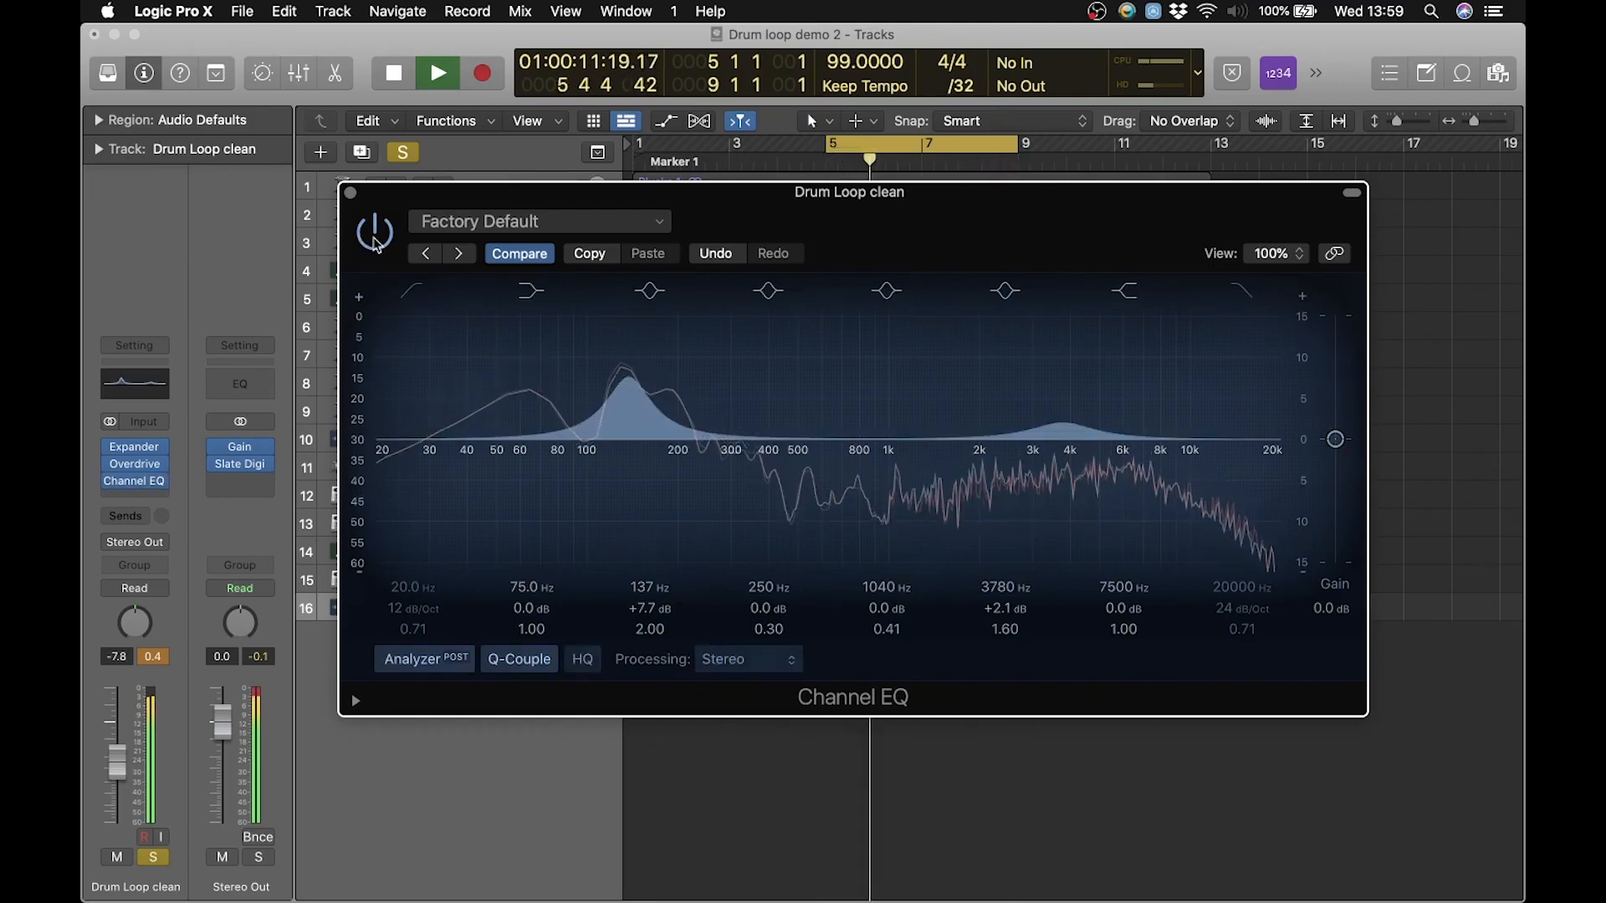
key(space)
Step: Reset the Drum Loop clean peak meter, lower the track's volume to -10.8 dB and set the 137 Hz EQ boost to +6.9 dB
click(153, 657)
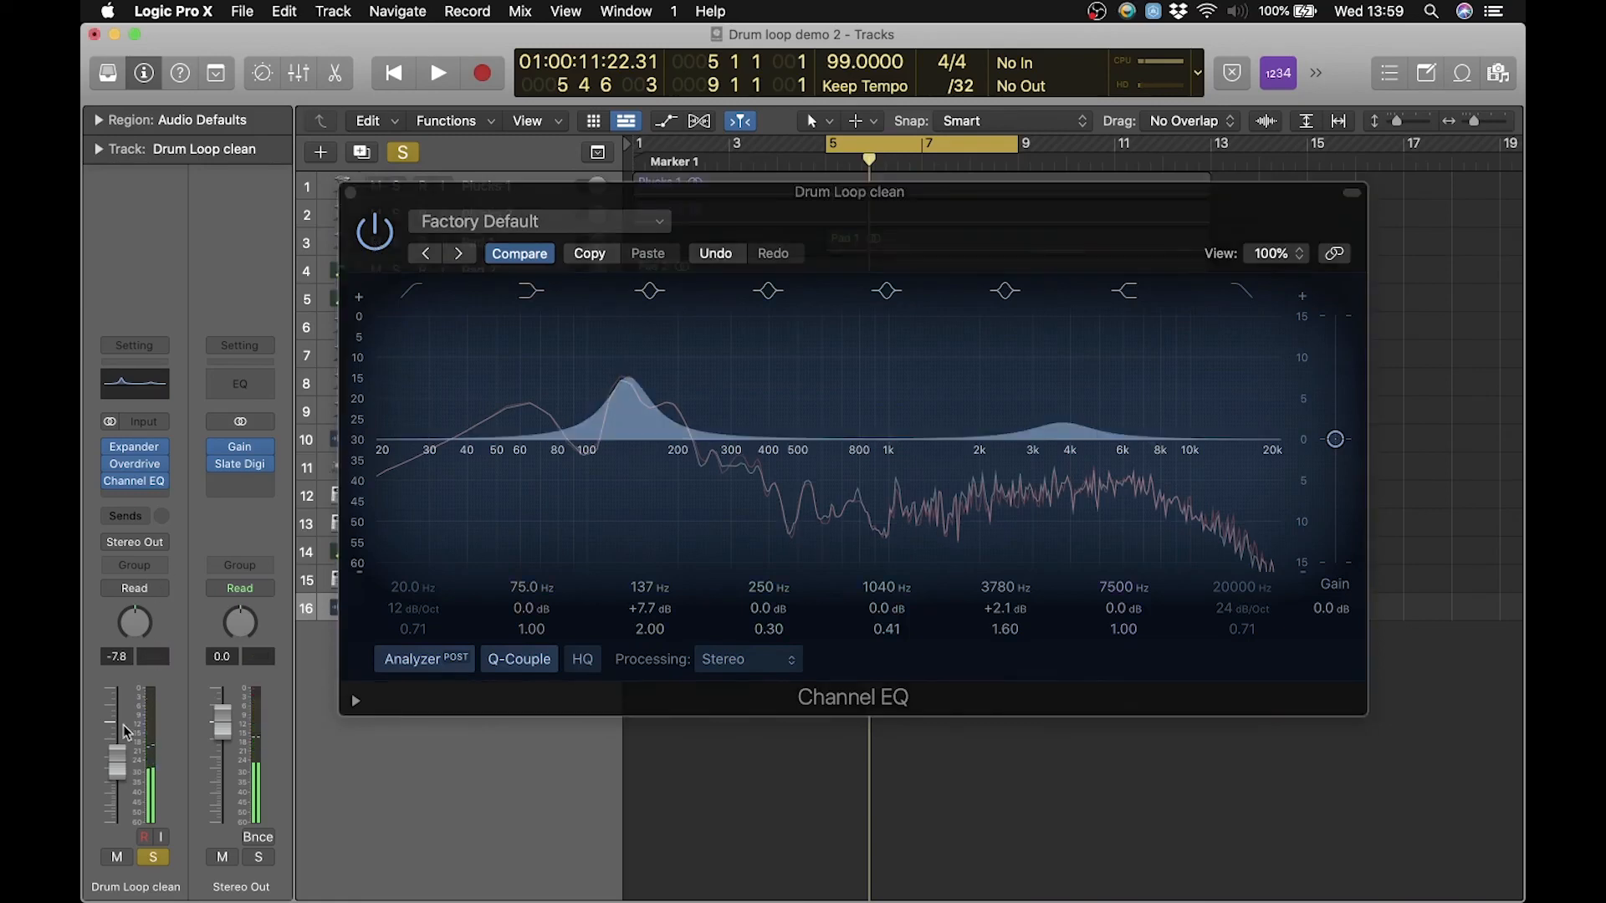
drag(117, 763, 117, 771)
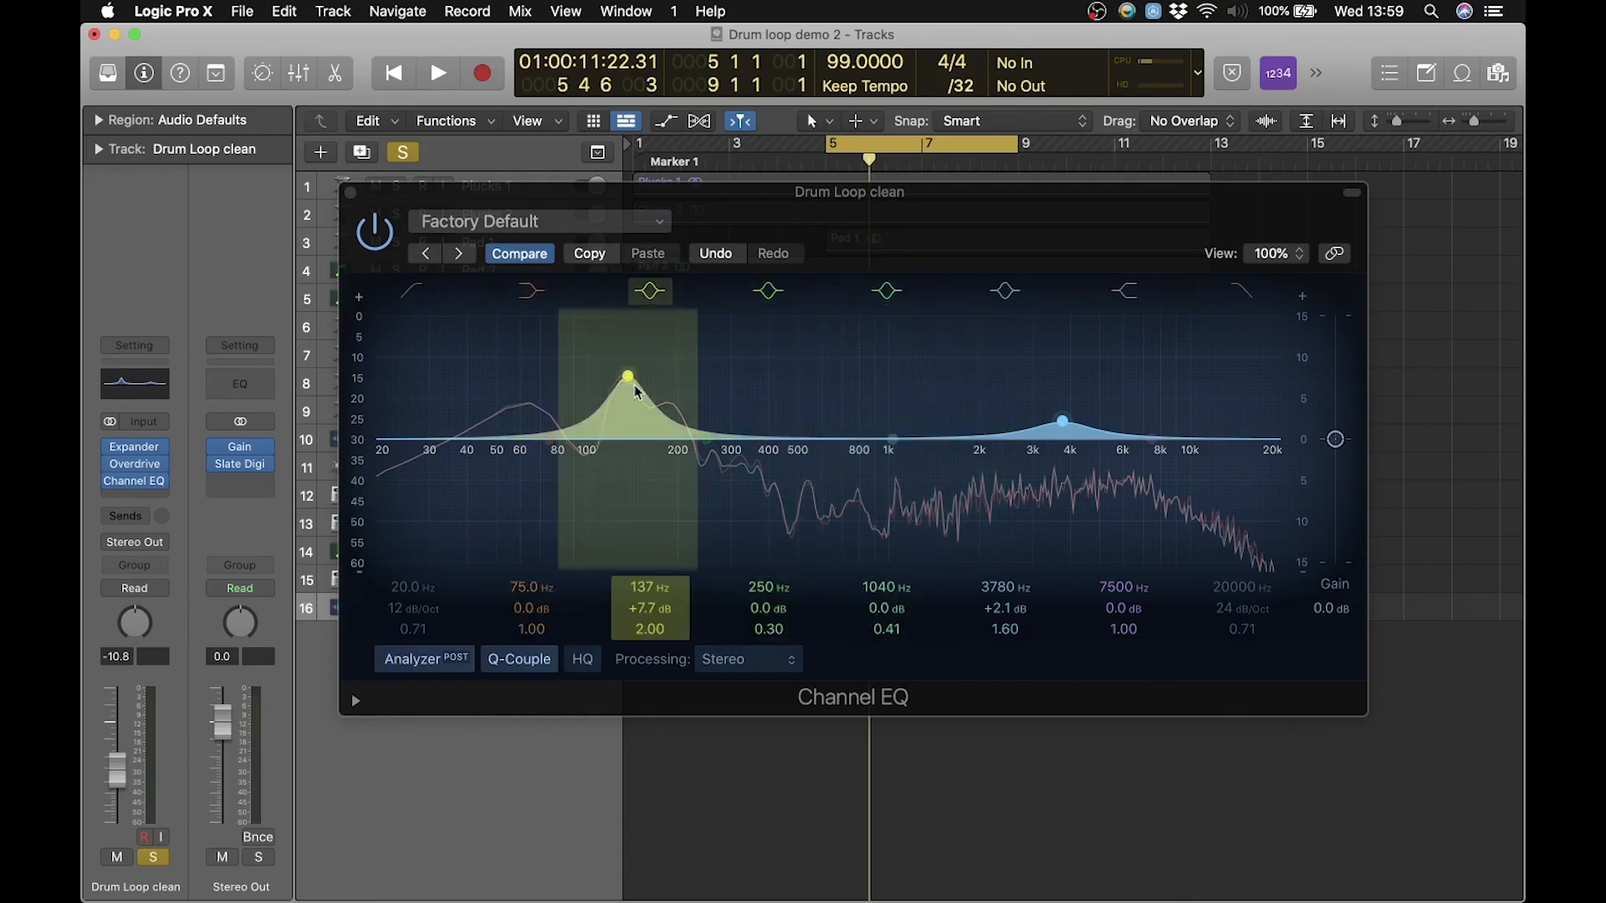
drag(633, 380, 633, 391)
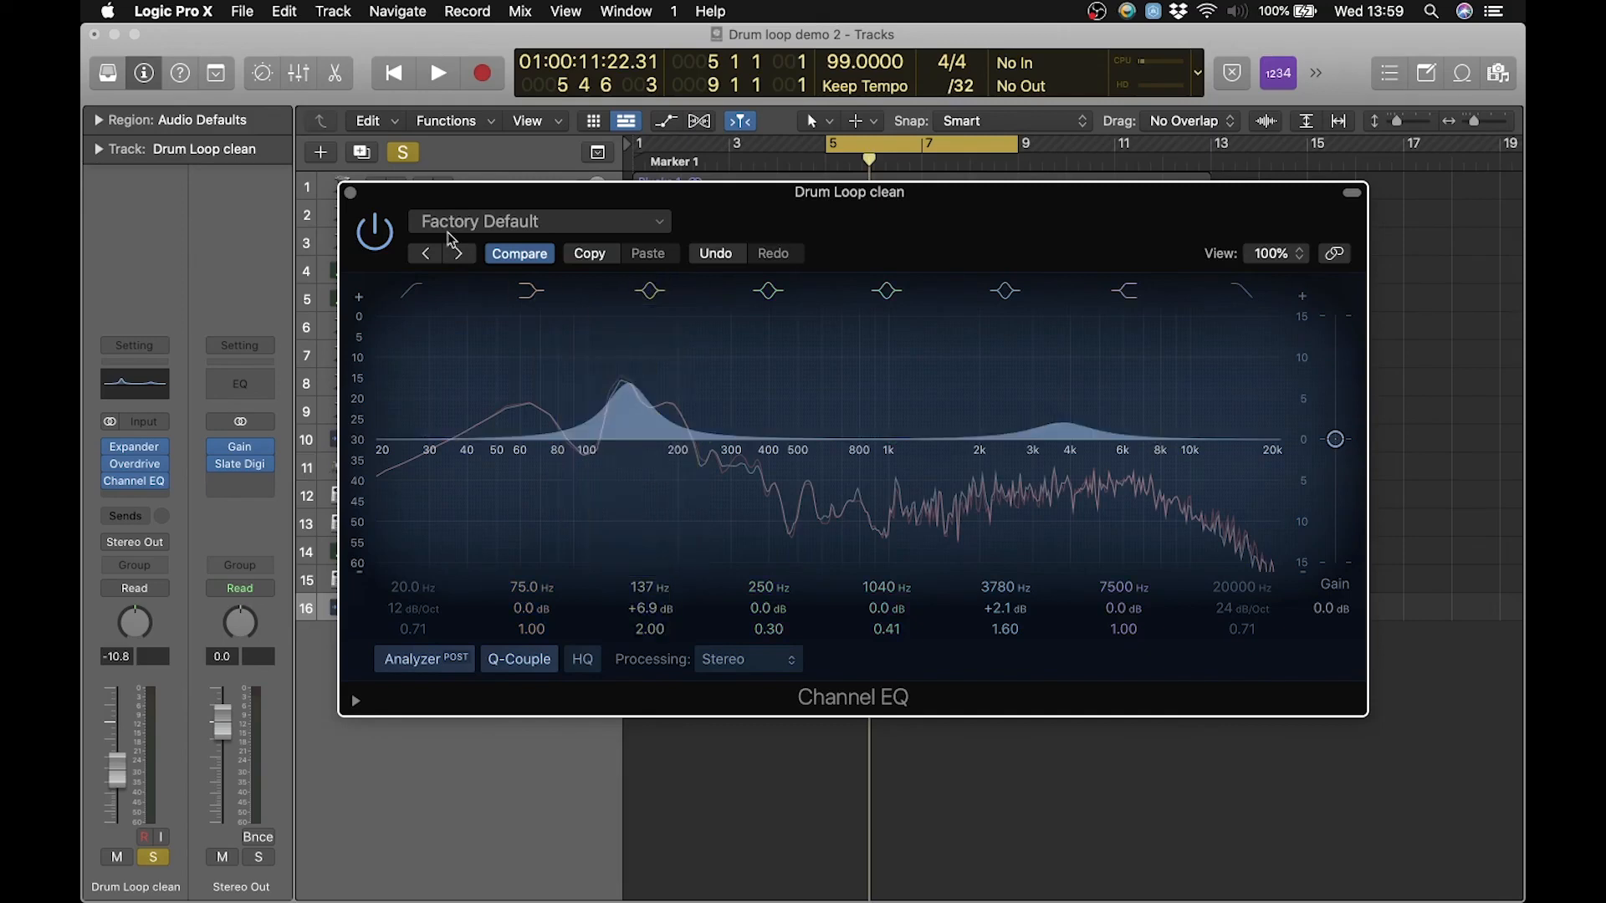
Step: Close the Channel EQ and insert a stereo Exciter after it on the Drum Loop clean track
click(350, 193)
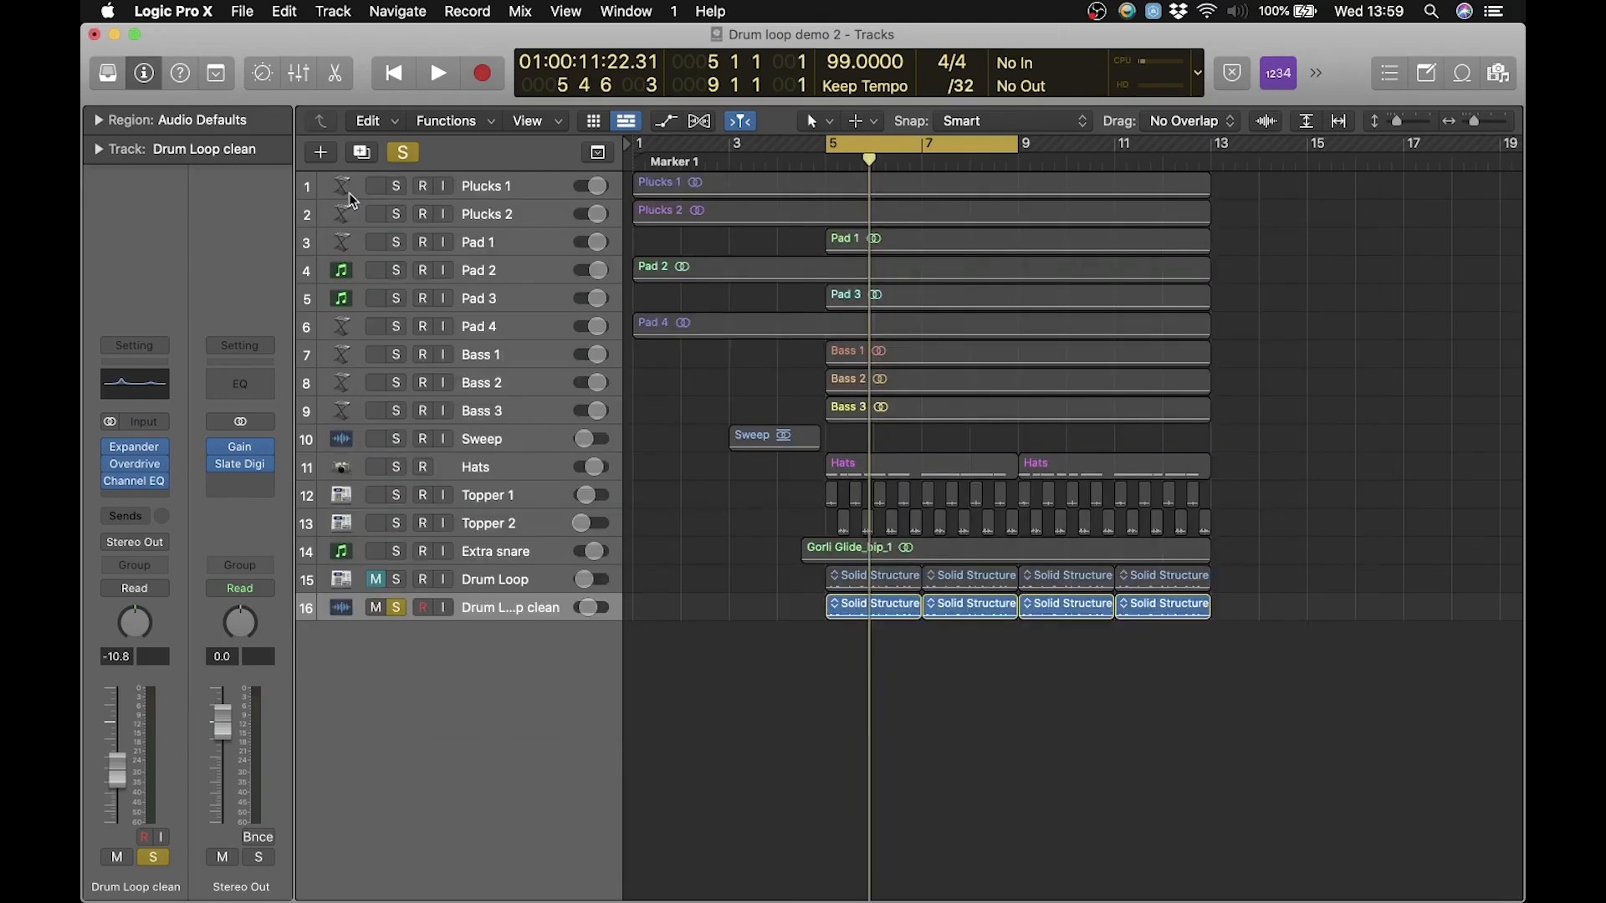
click(138, 494)
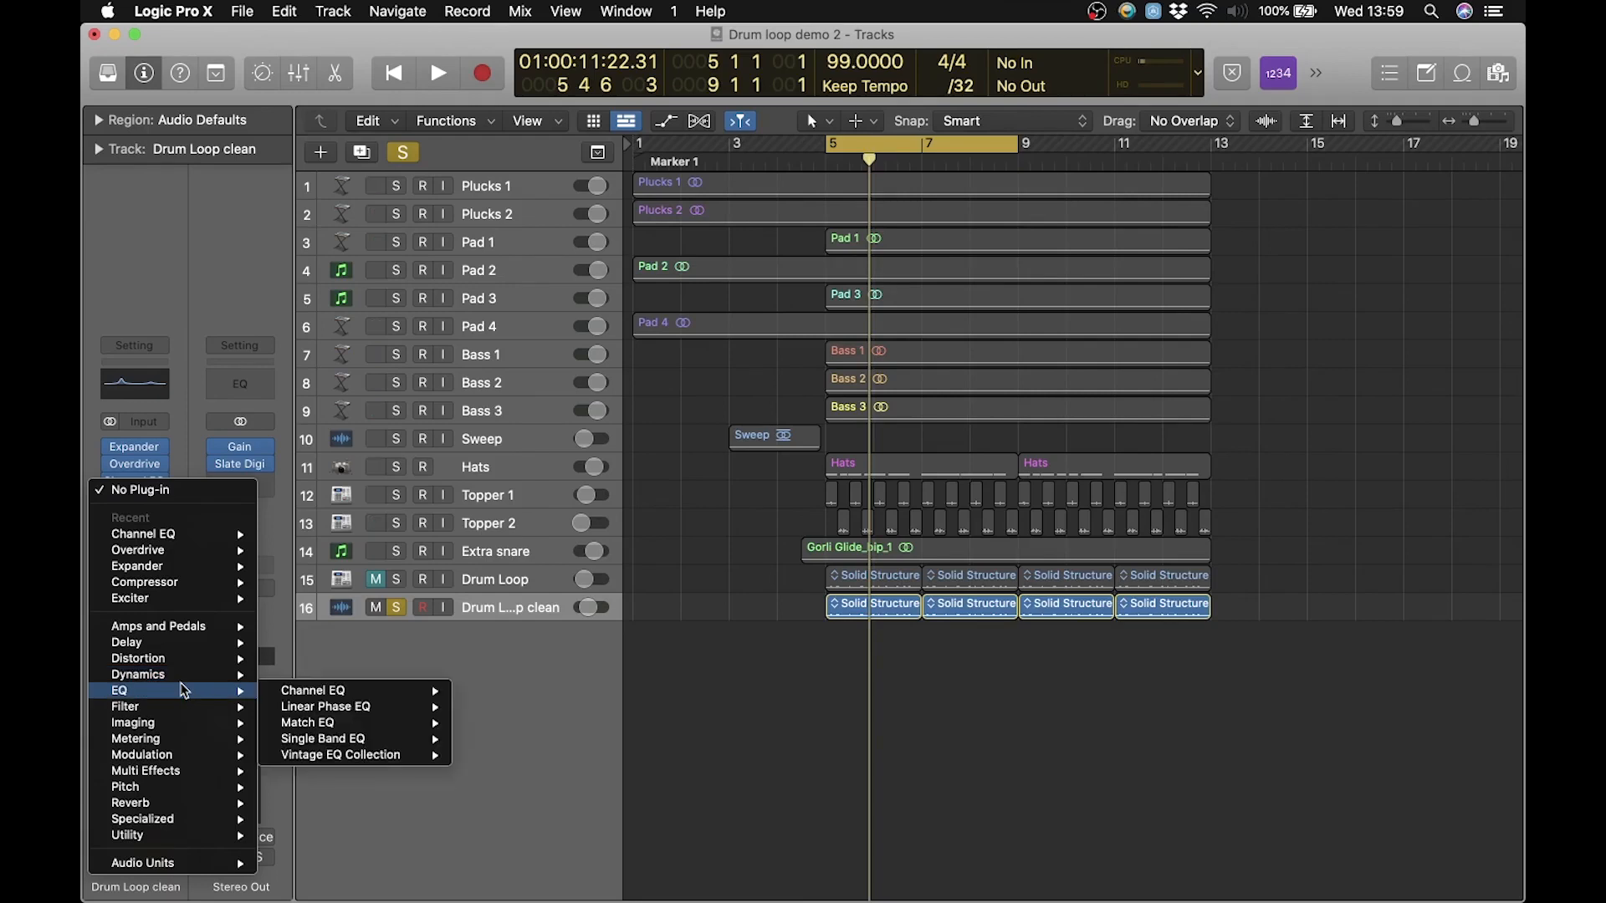
mouse_move(183, 821)
mouse_move(308, 823)
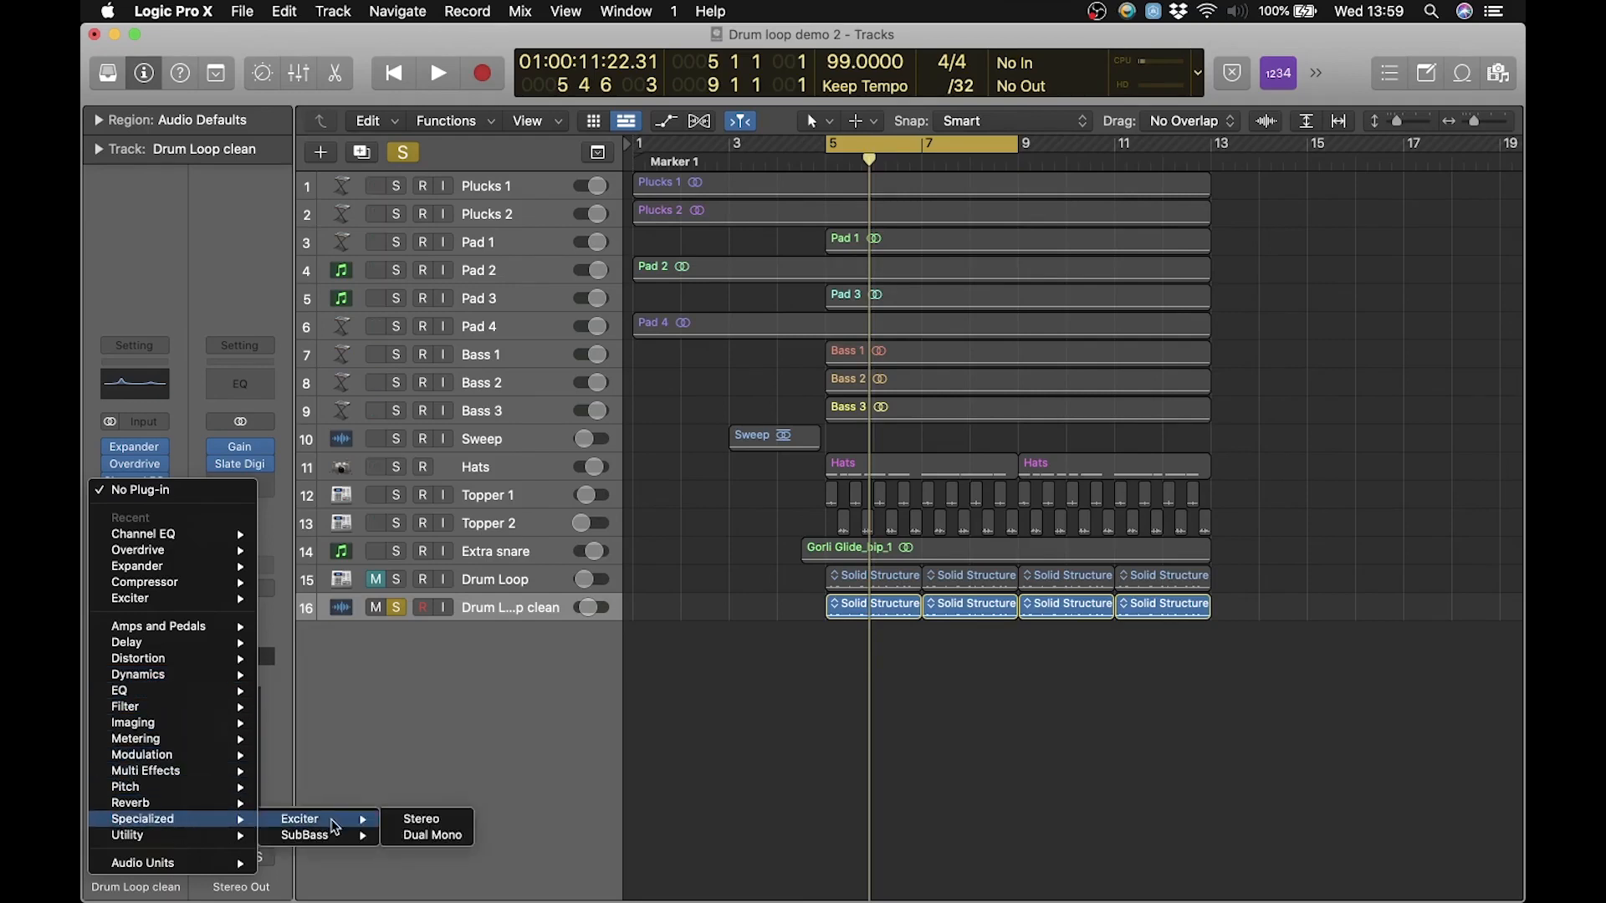
click(438, 824)
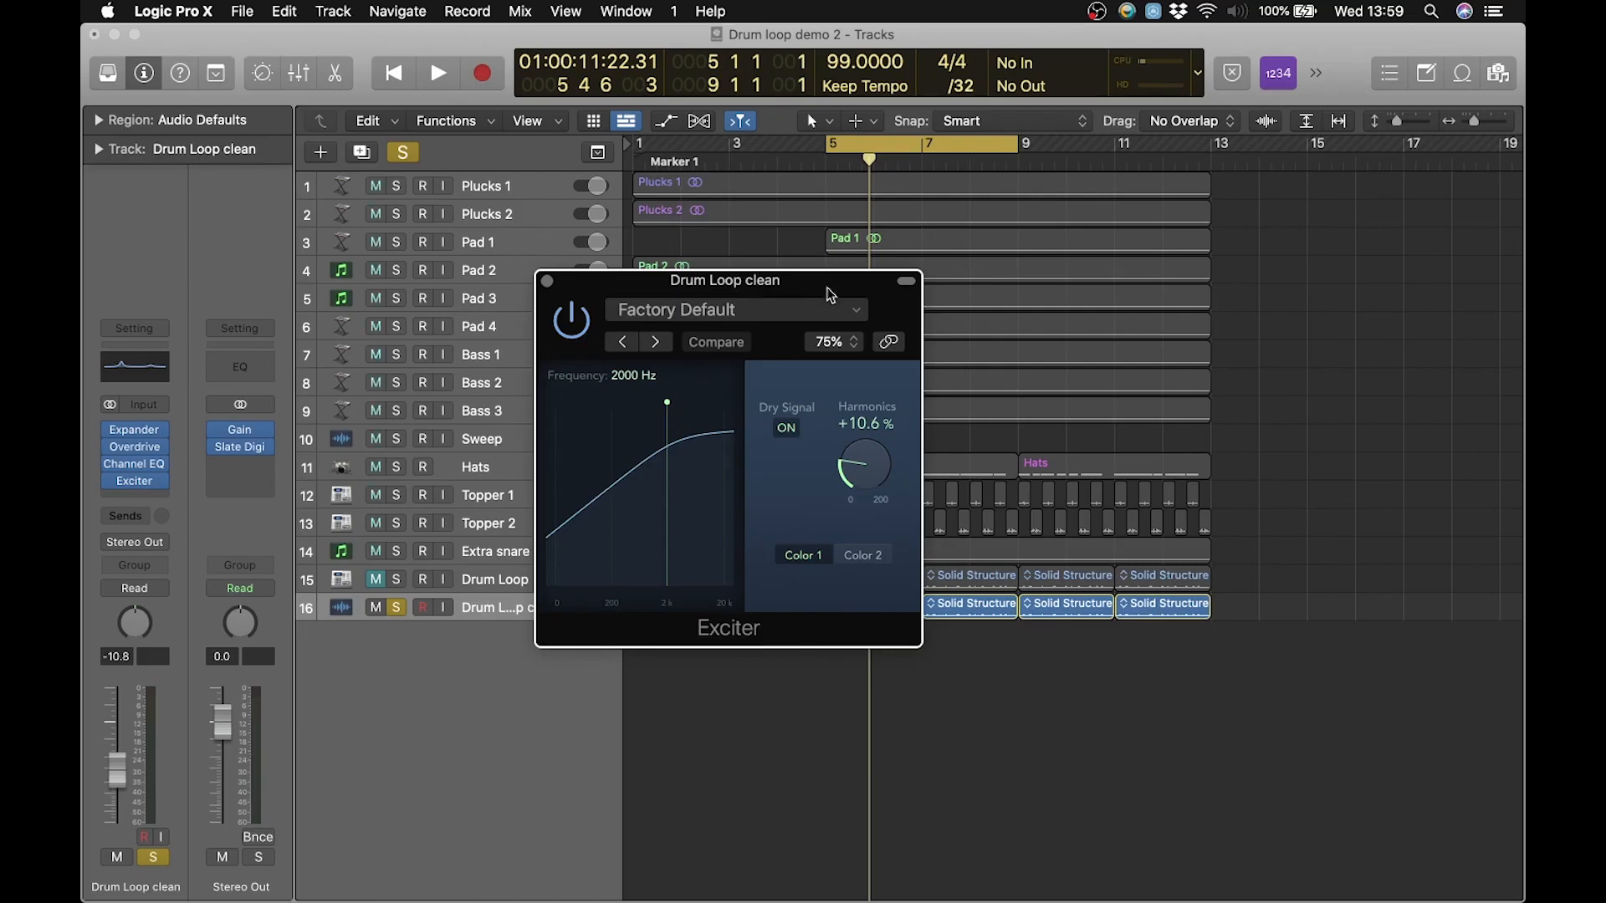
drag(827, 282, 746, 158)
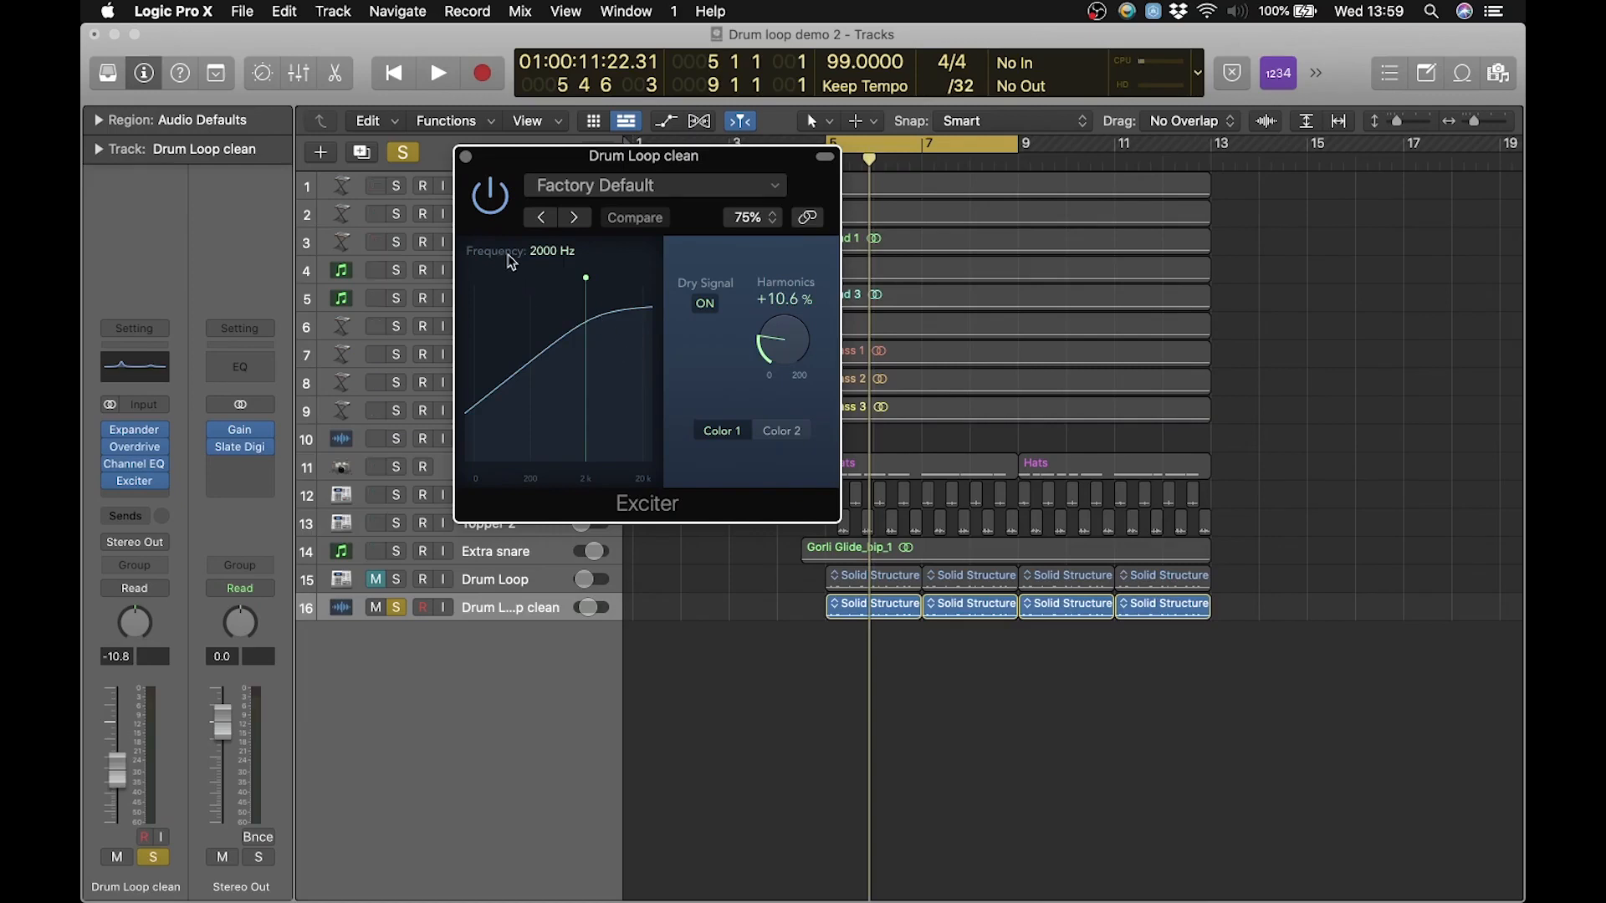
Step: Compare the loop with the Exciter bypassed and enabled while adjusting its frequency, settle on 4700 Hz and close the plug-in window
mouse_move(588, 283)
mouse_down()
mouse_move(637, 282)
mouse_move(610, 292)
mouse_up()
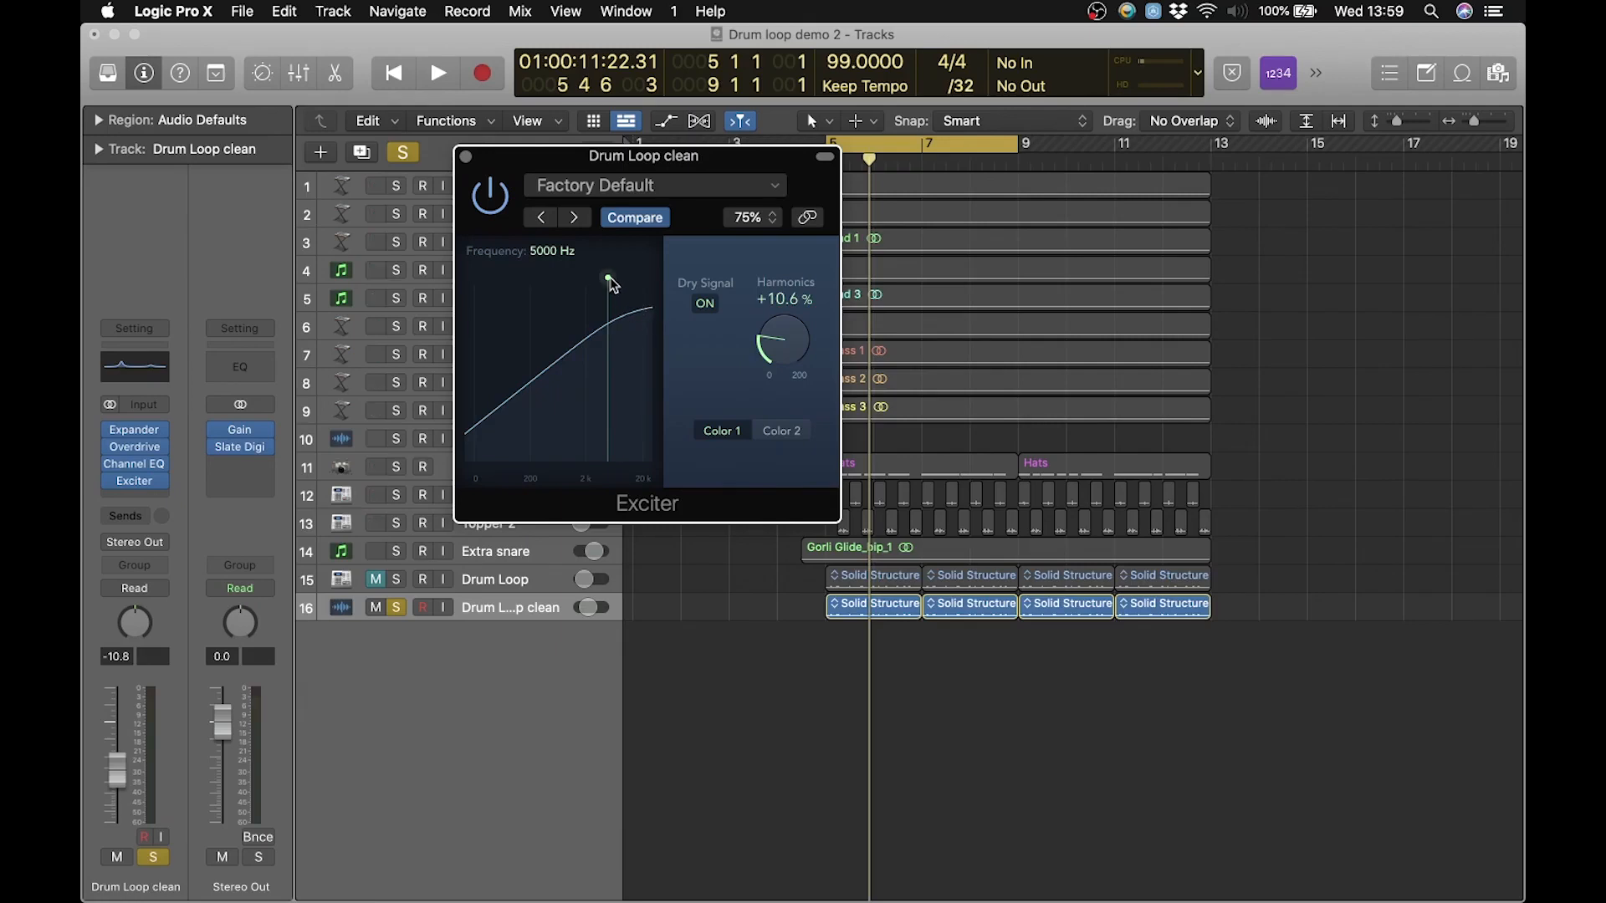
drag(608, 277, 586, 279)
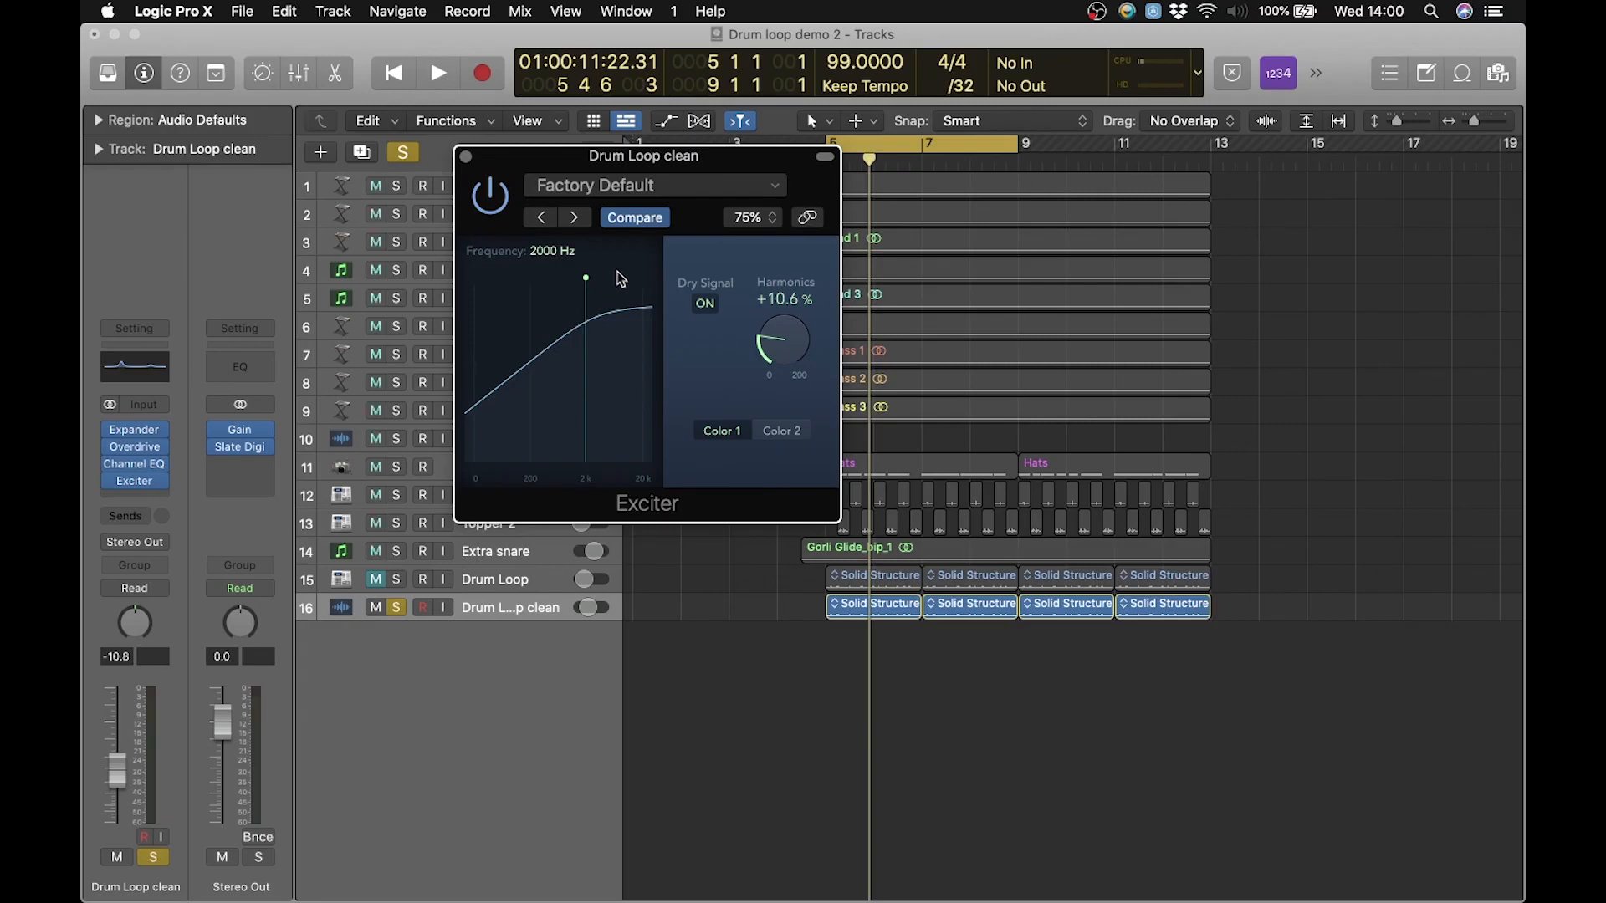
click(482, 204)
key(space)
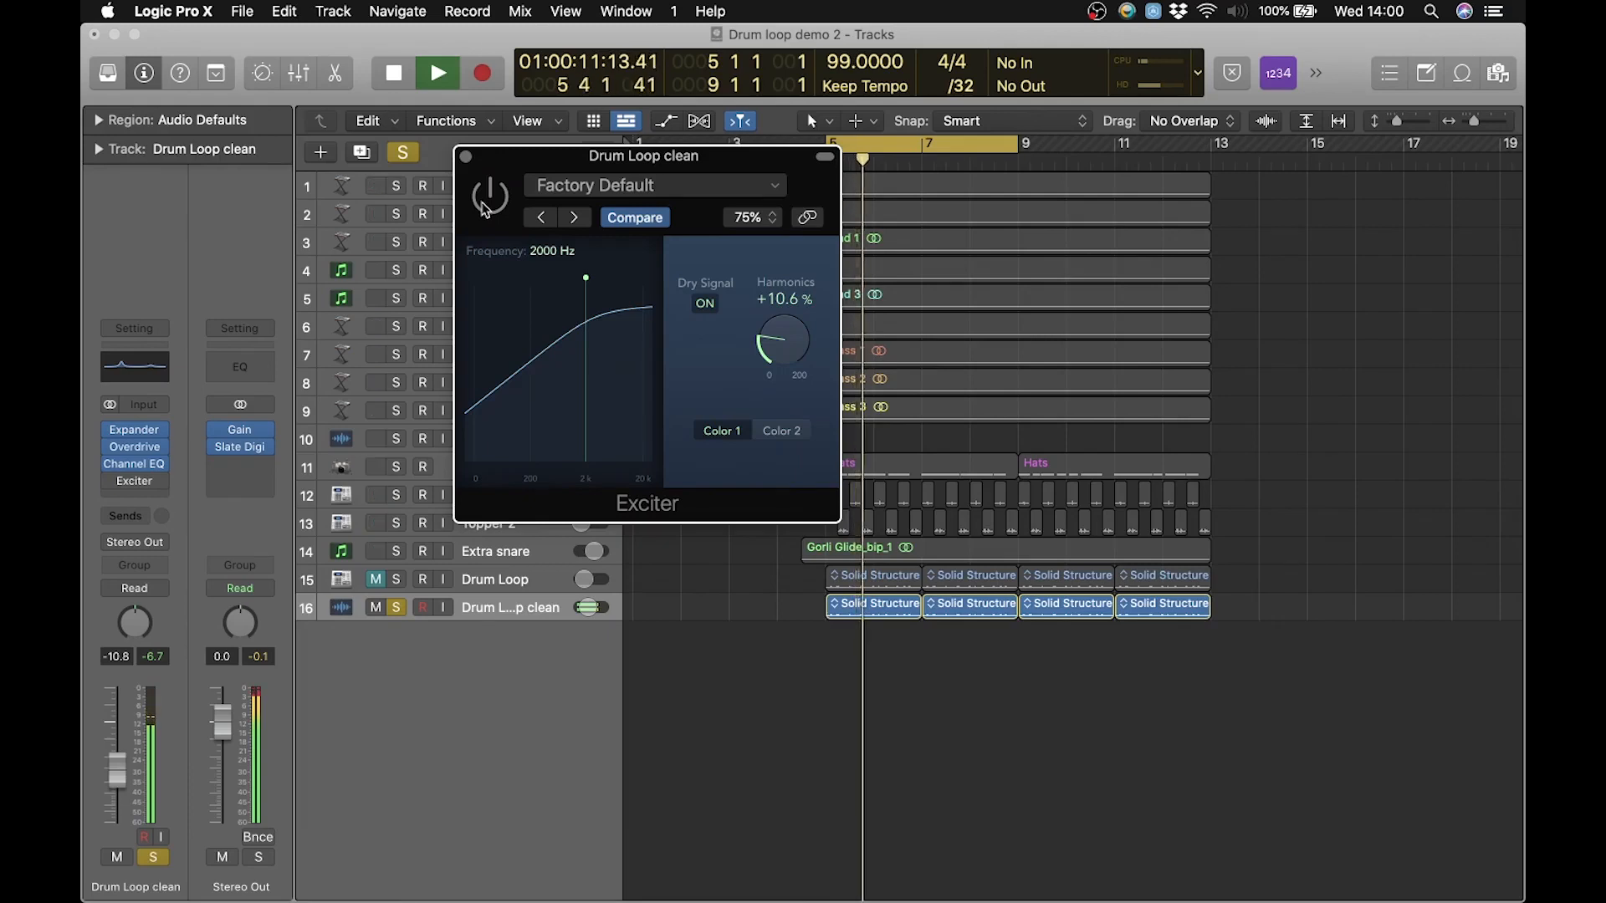
click(483, 204)
drag(585, 277, 614, 280)
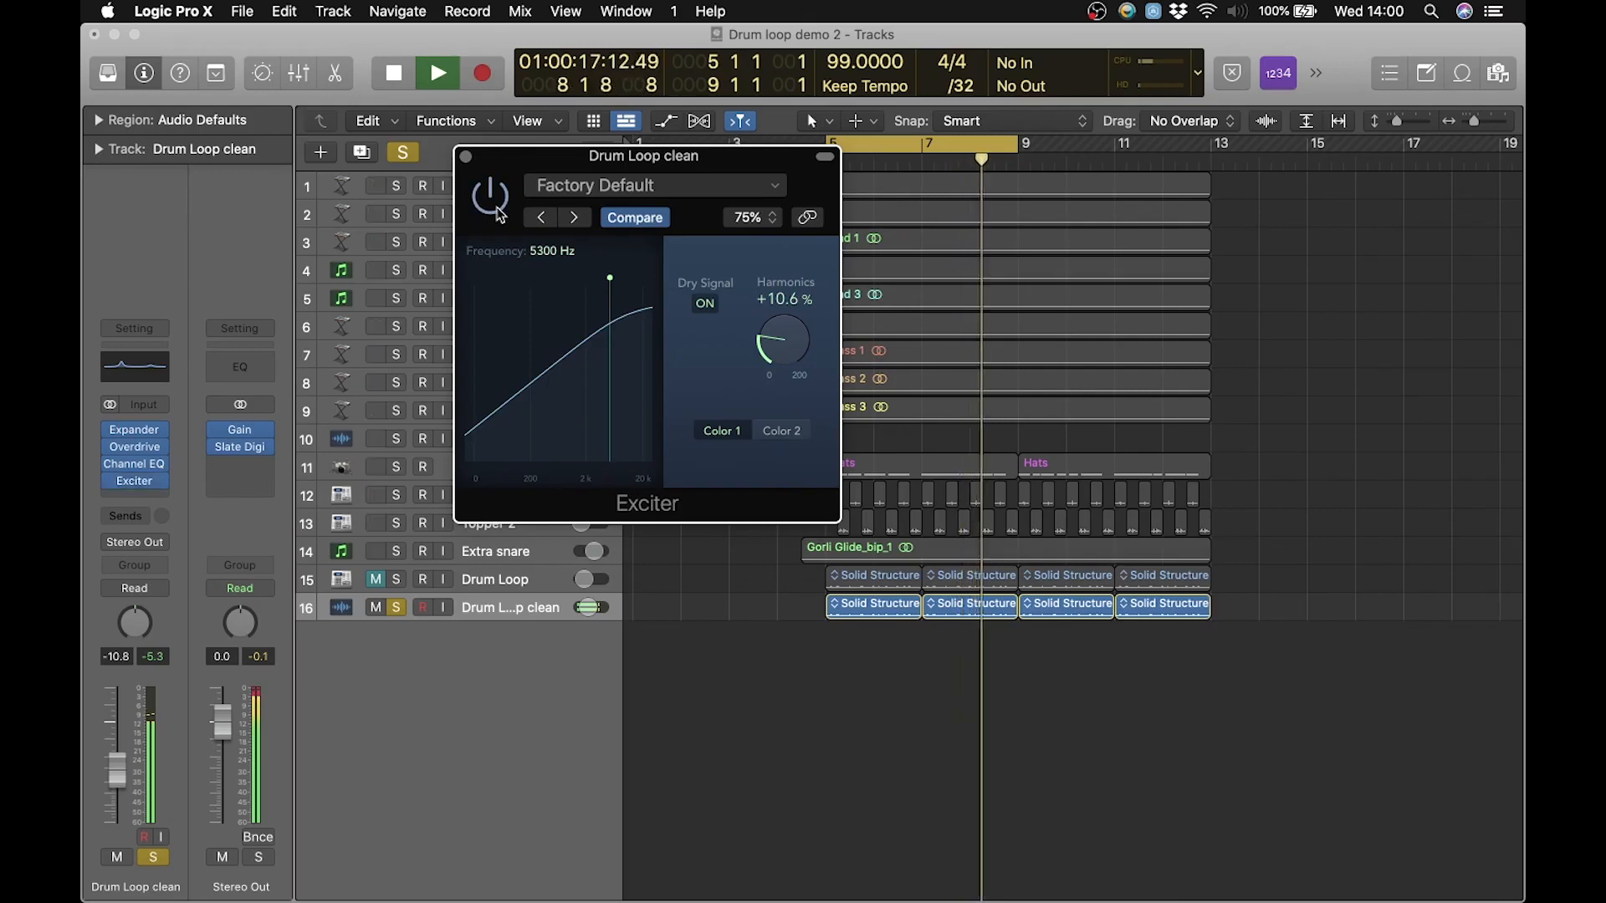
key(space)
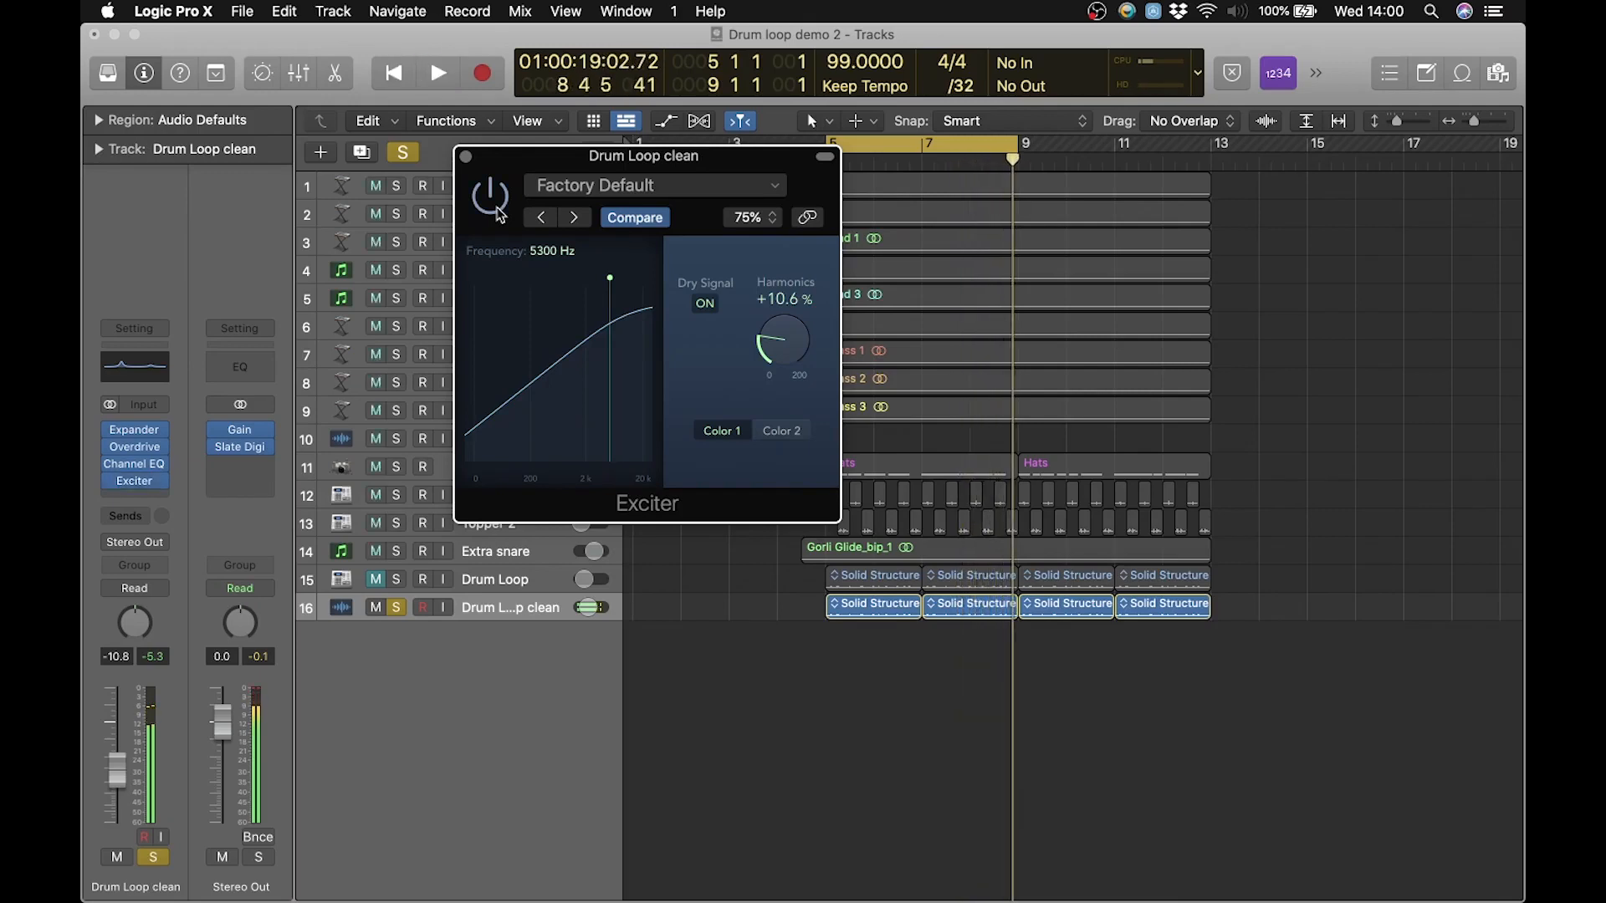
drag(611, 279, 609, 283)
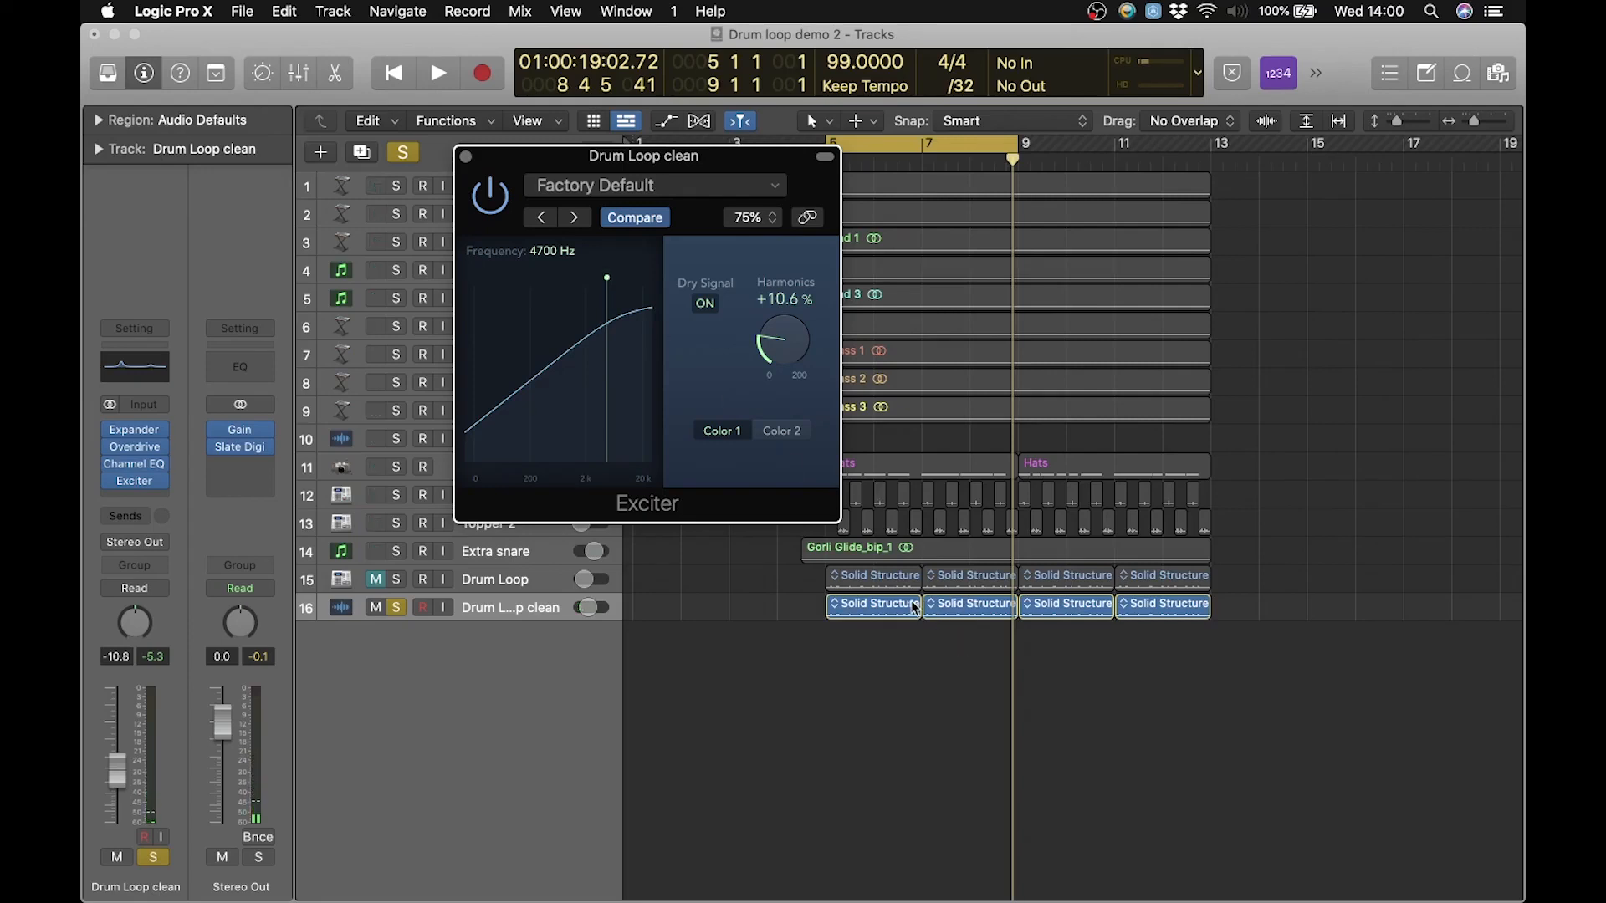
click(466, 156)
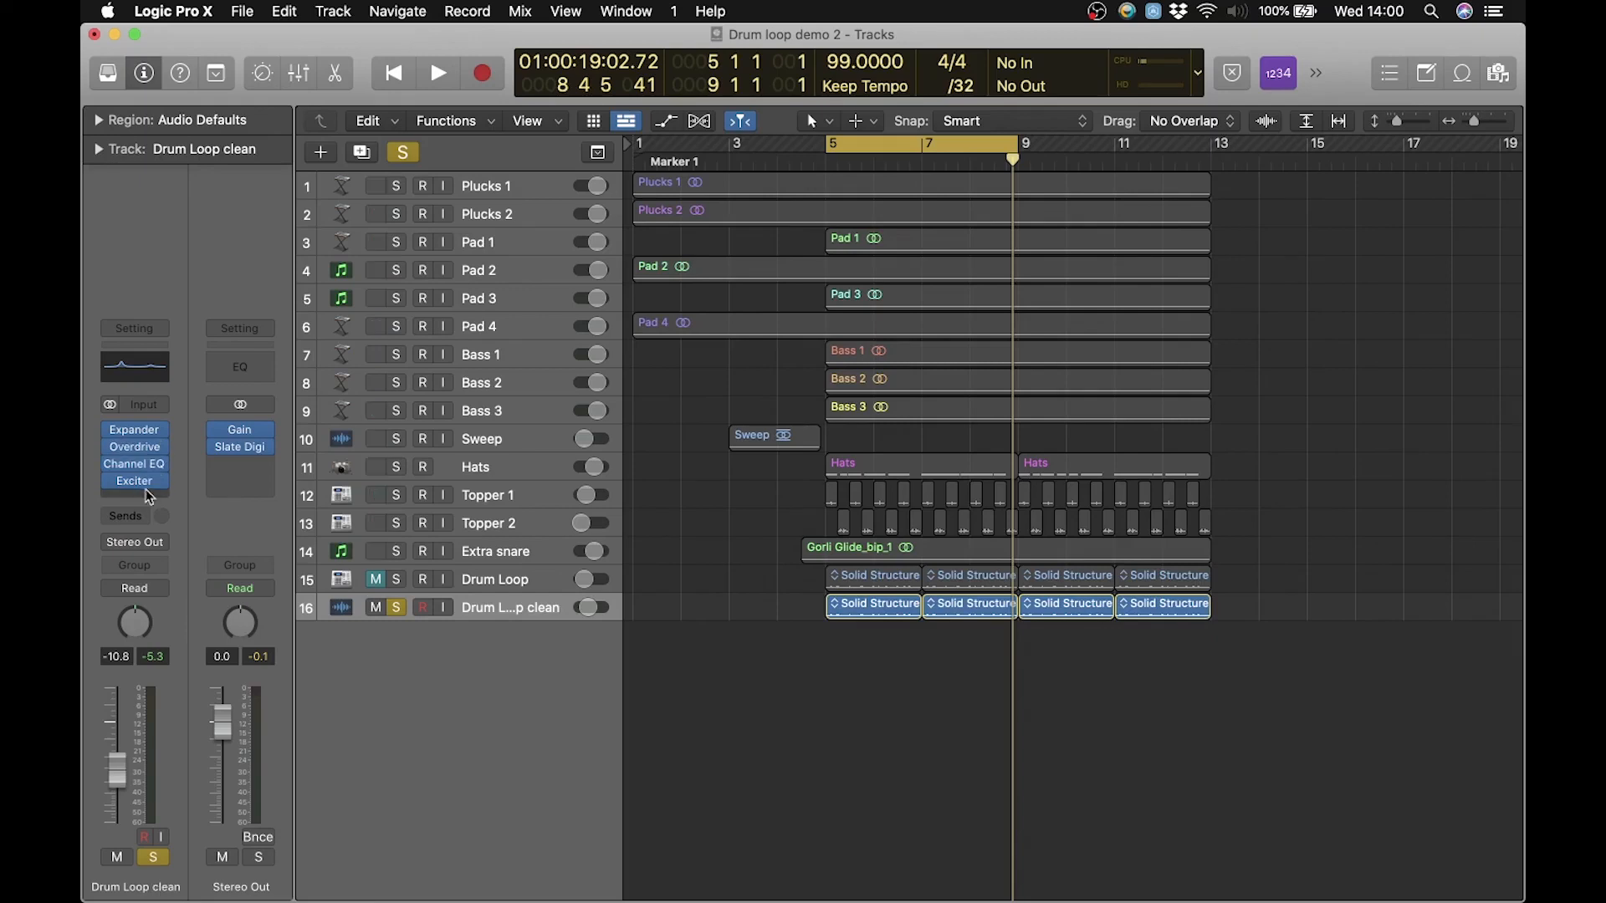
Step: Add a send to Bus 5 on the Drum Loop clean track and set its send level to -3.2 dB
drag(148, 490, 144, 445)
click(138, 517)
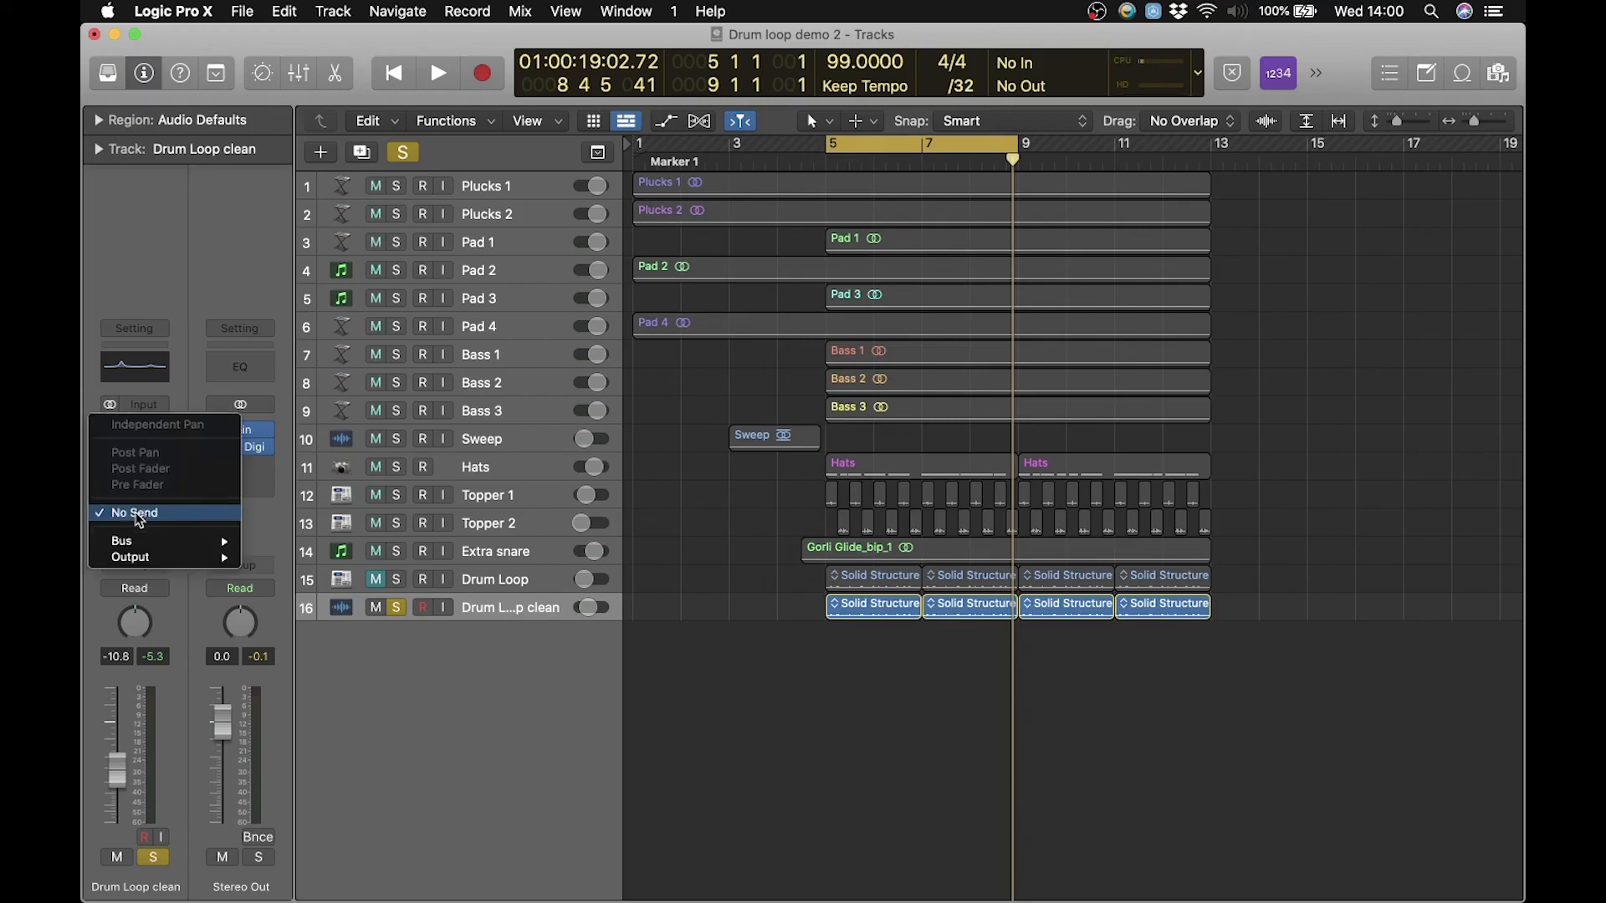
click(159, 513)
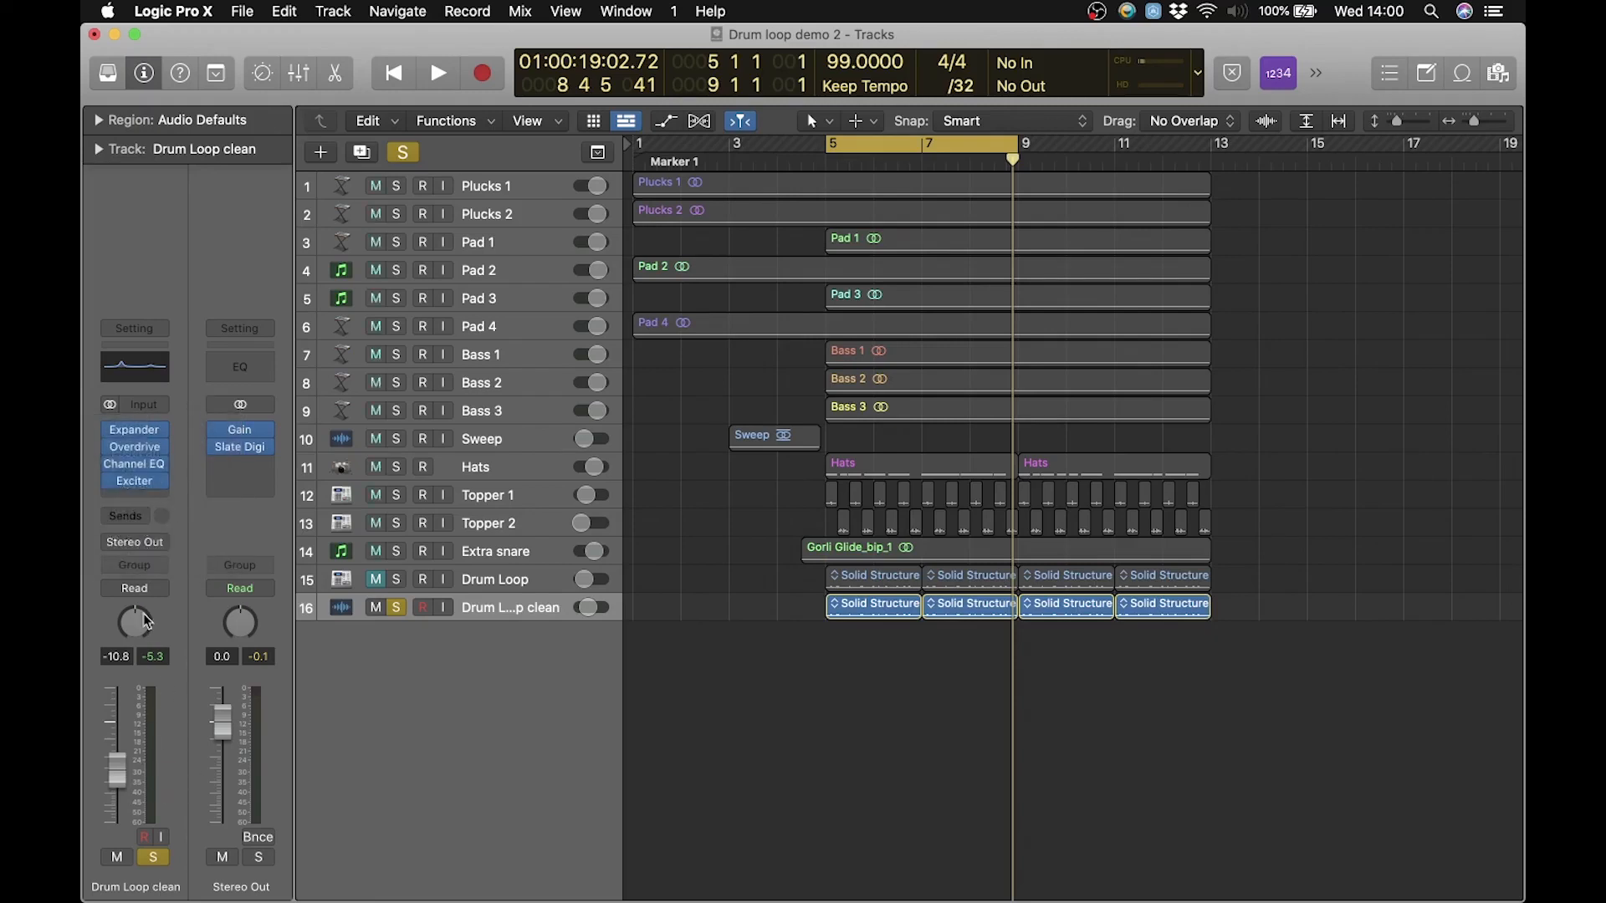
click(137, 517)
mouse_move(158, 543)
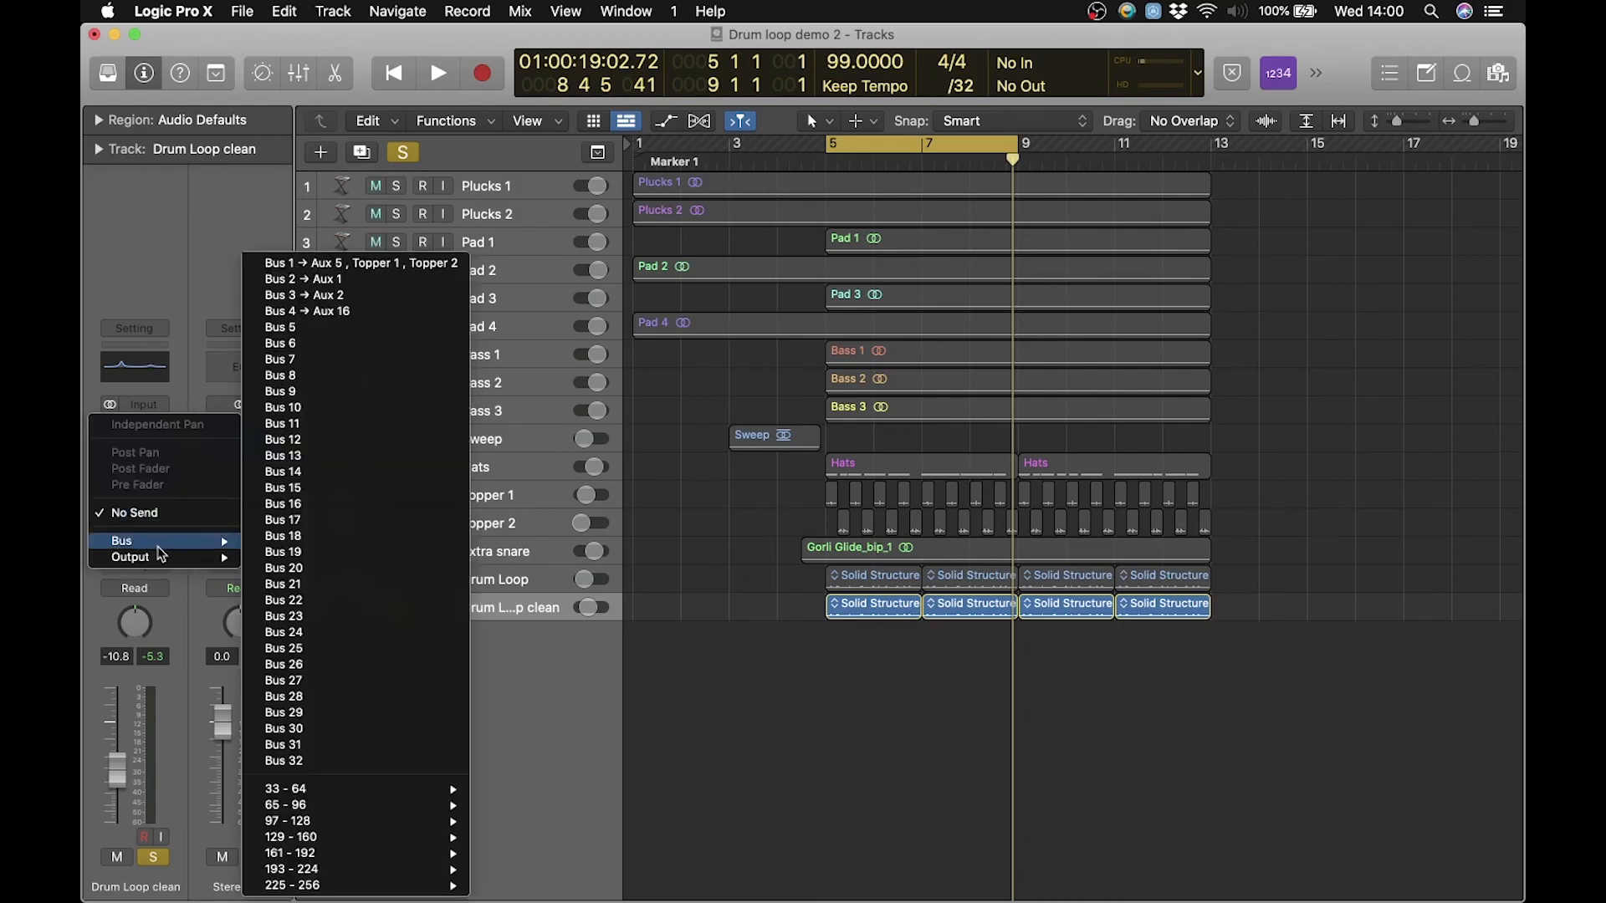
click(349, 338)
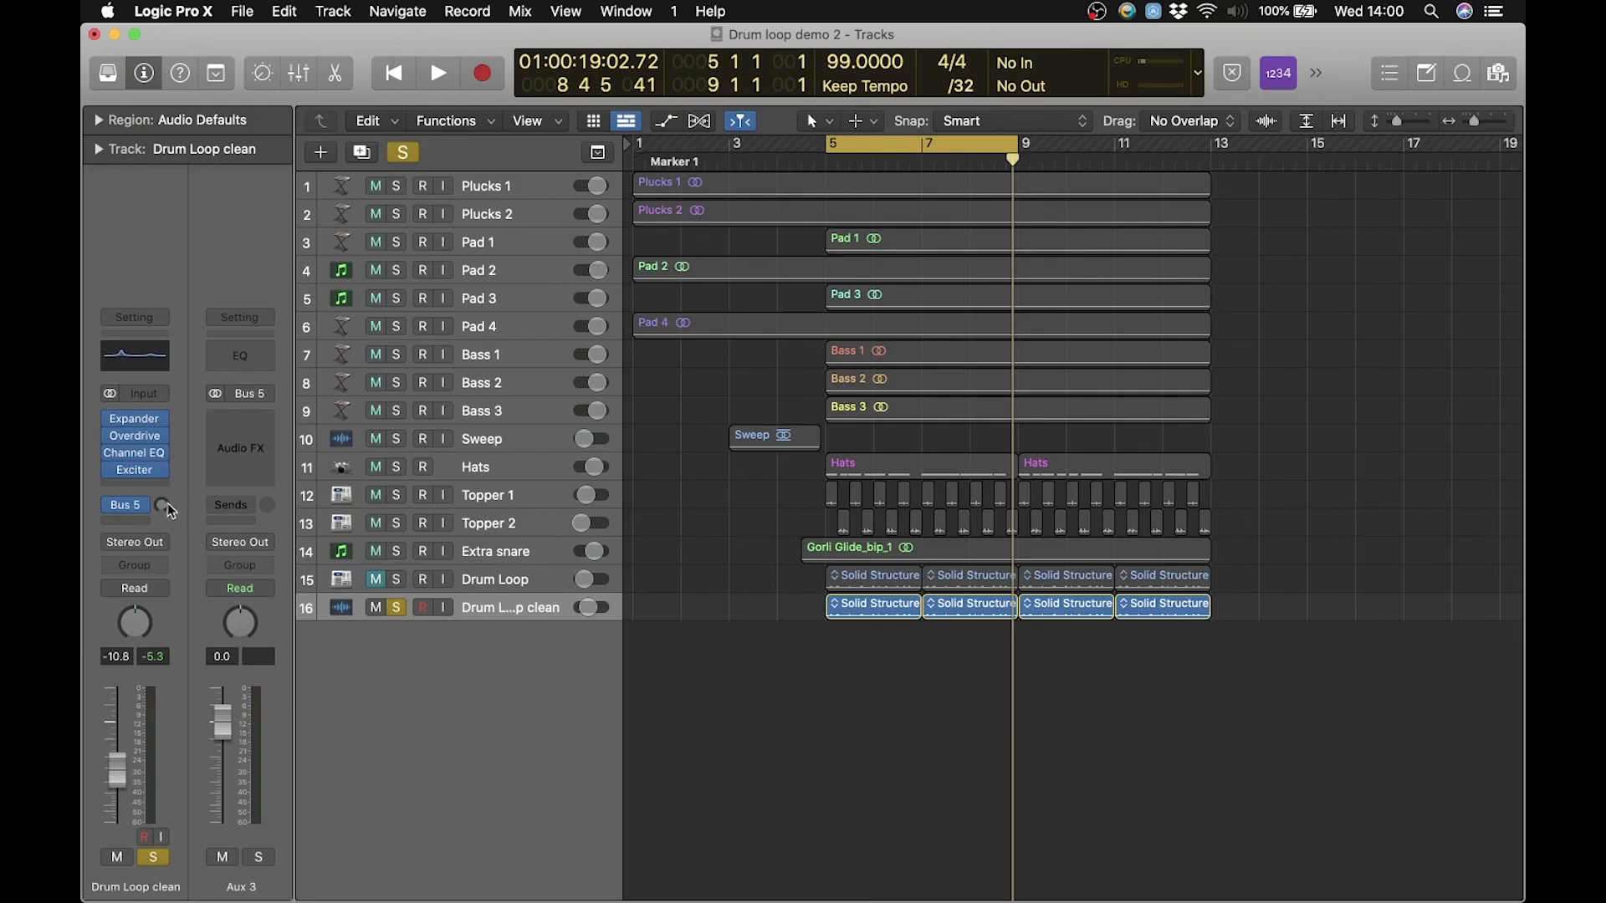
drag(163, 504, 163, 497)
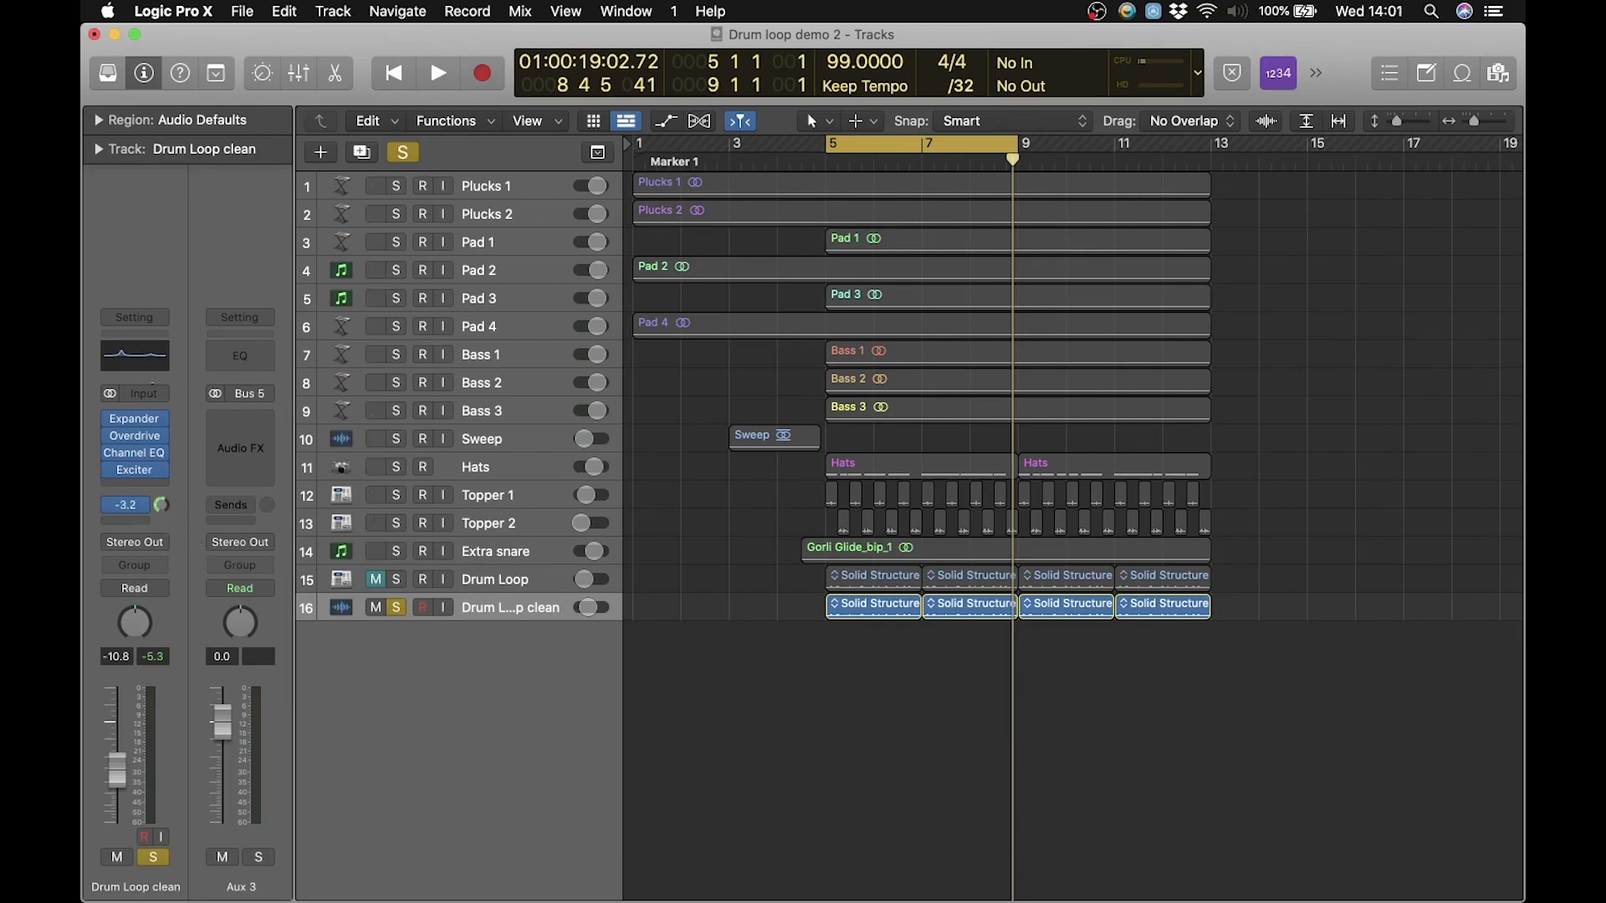
Step: Insert a stereo Compressor on the Aux 3 channel fed by Bus 5
click(244, 416)
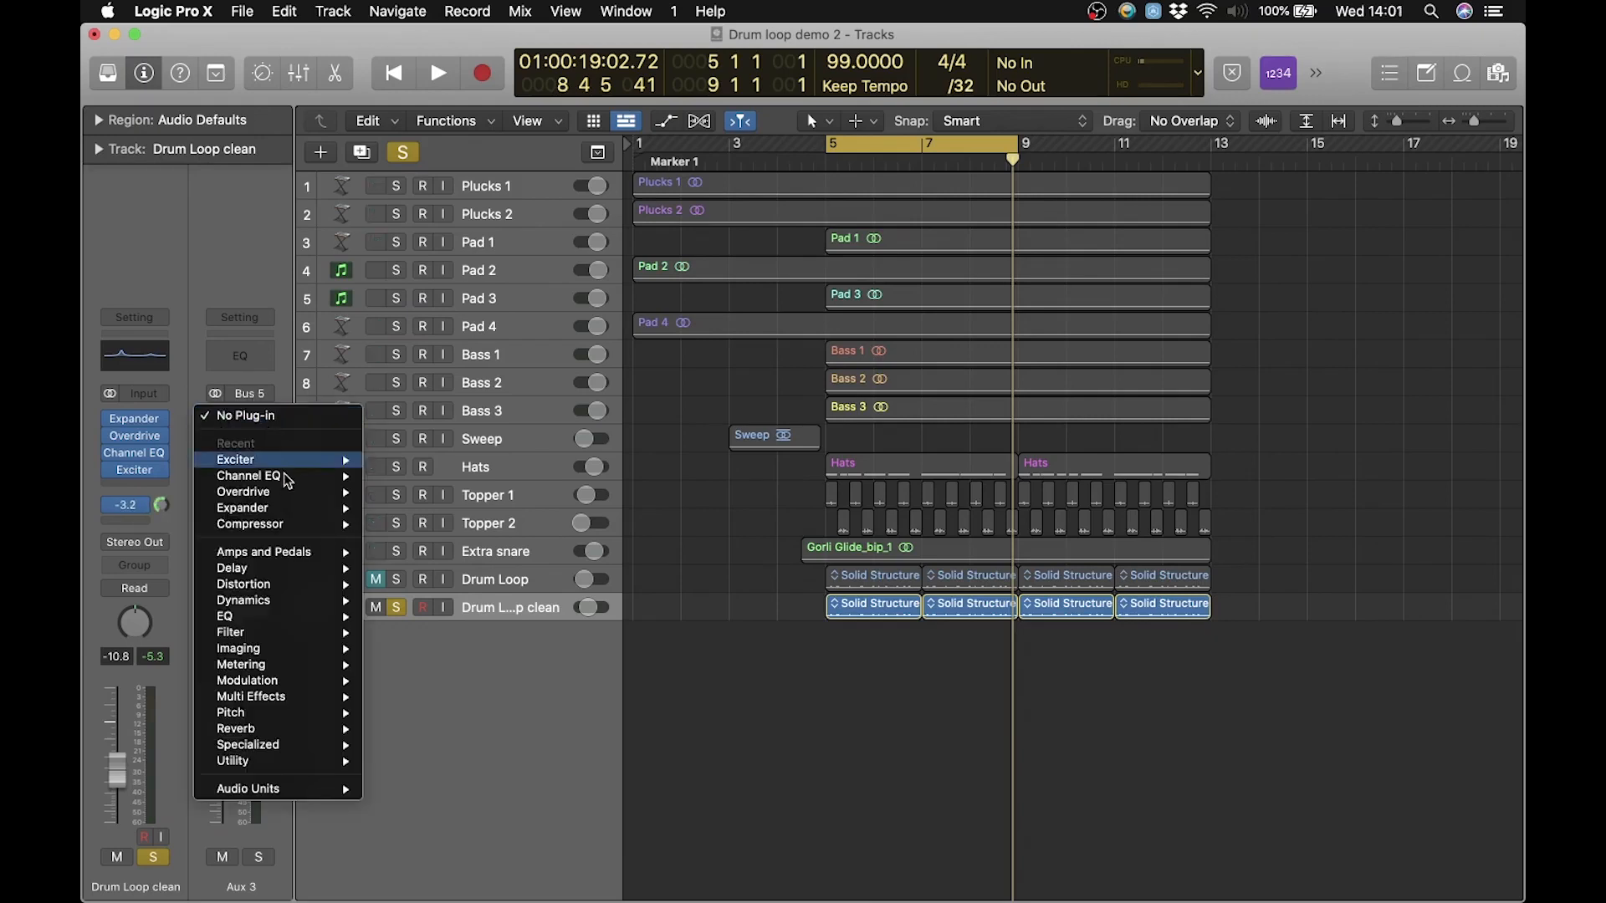
mouse_move(318, 600)
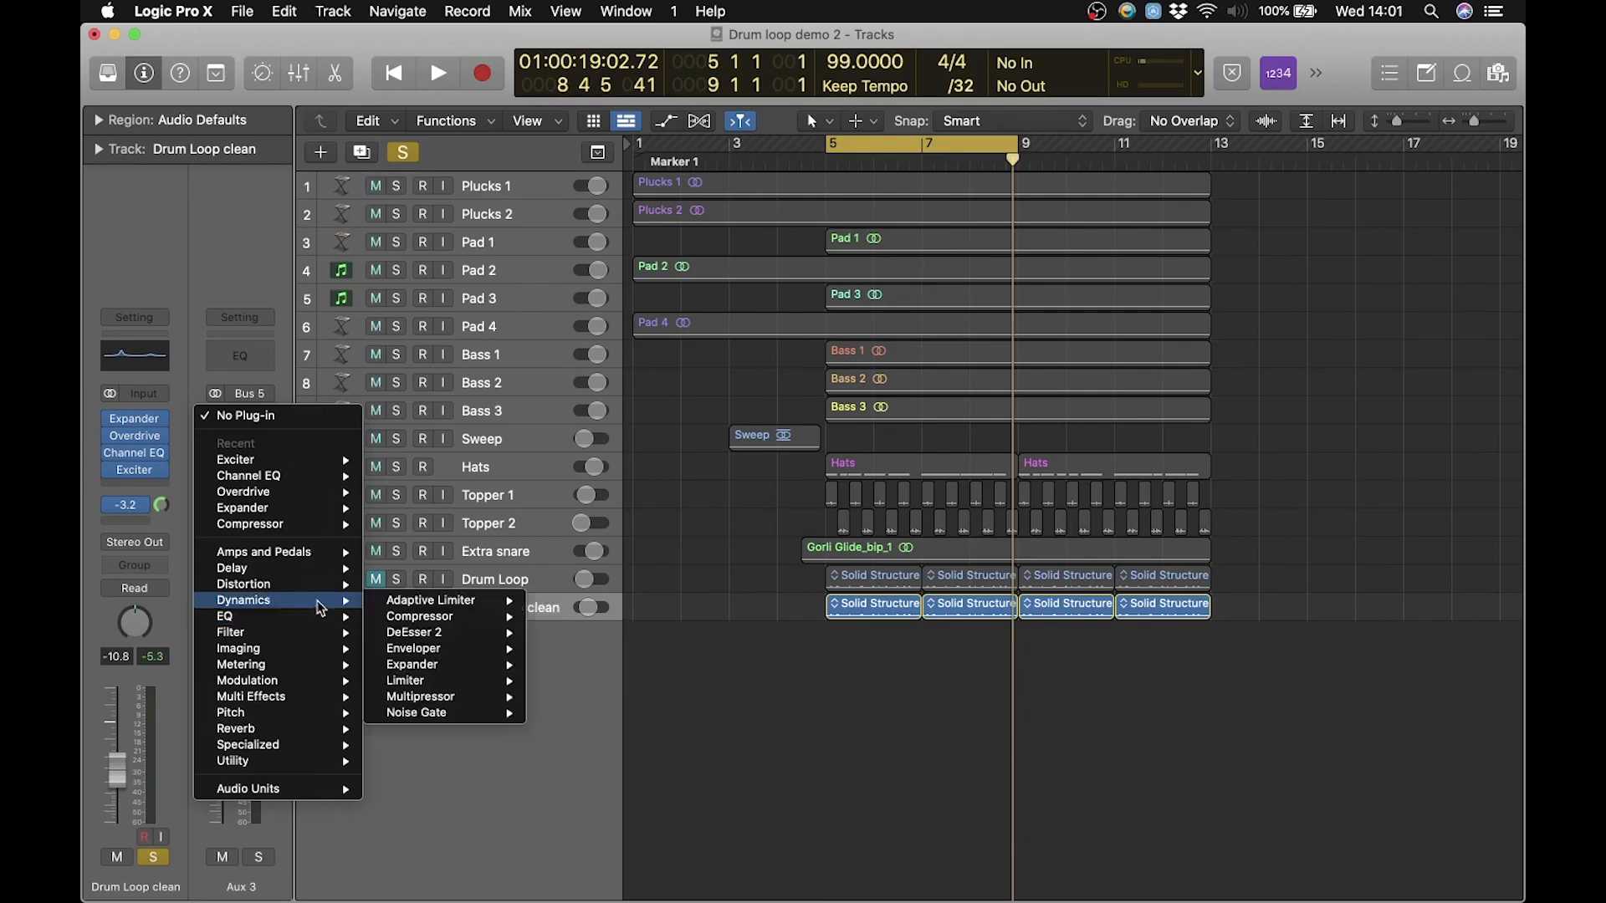
mouse_move(435, 617)
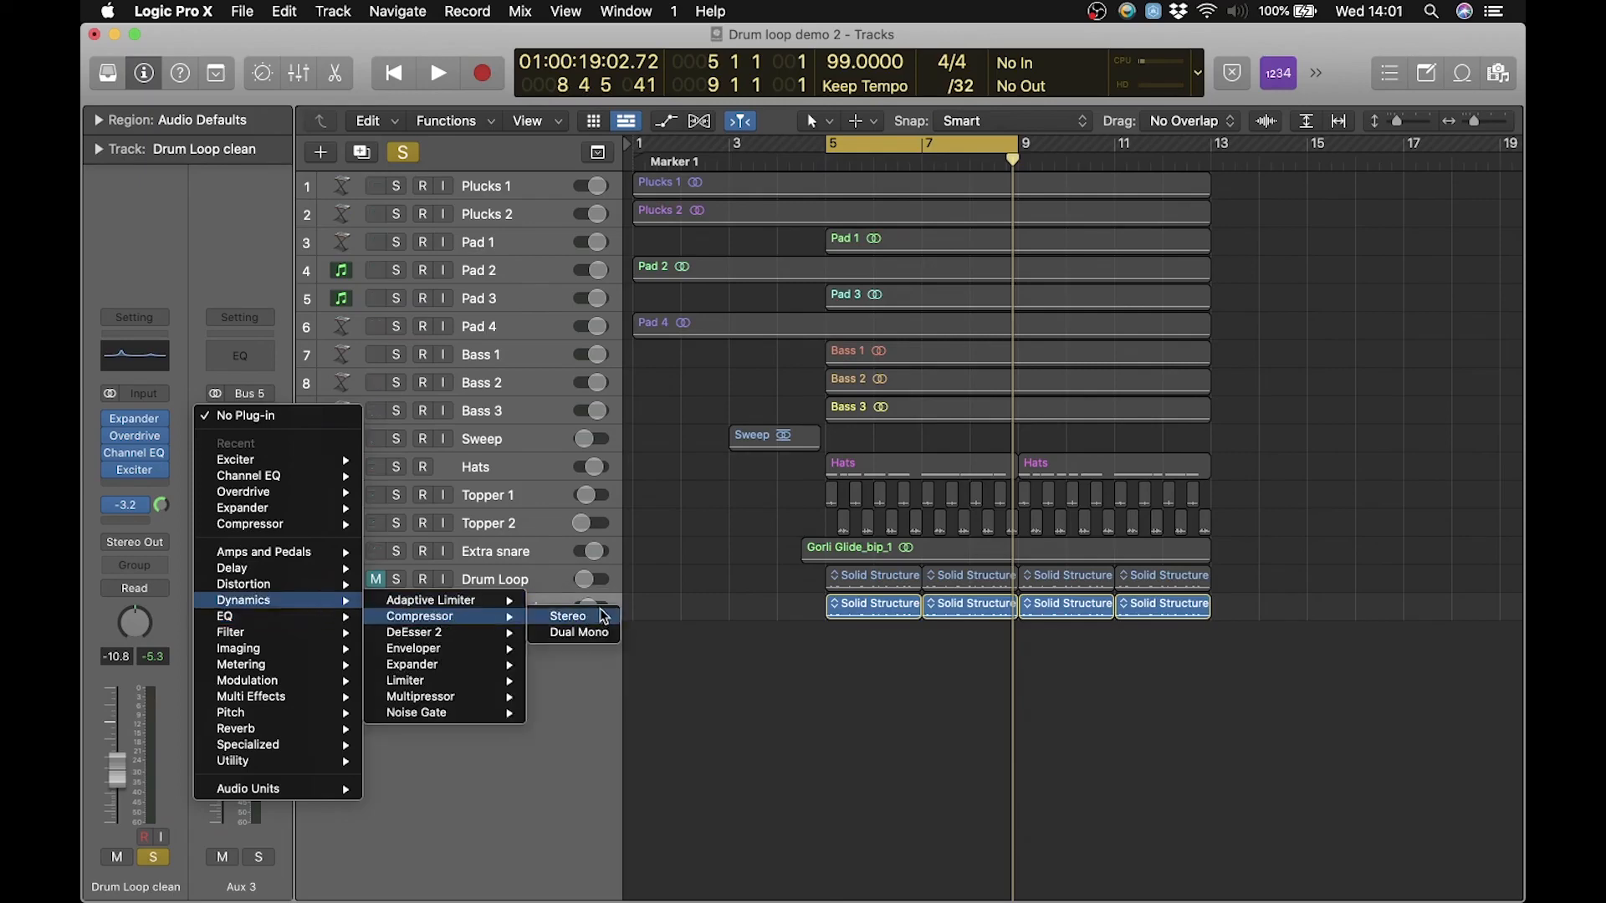
click(556, 609)
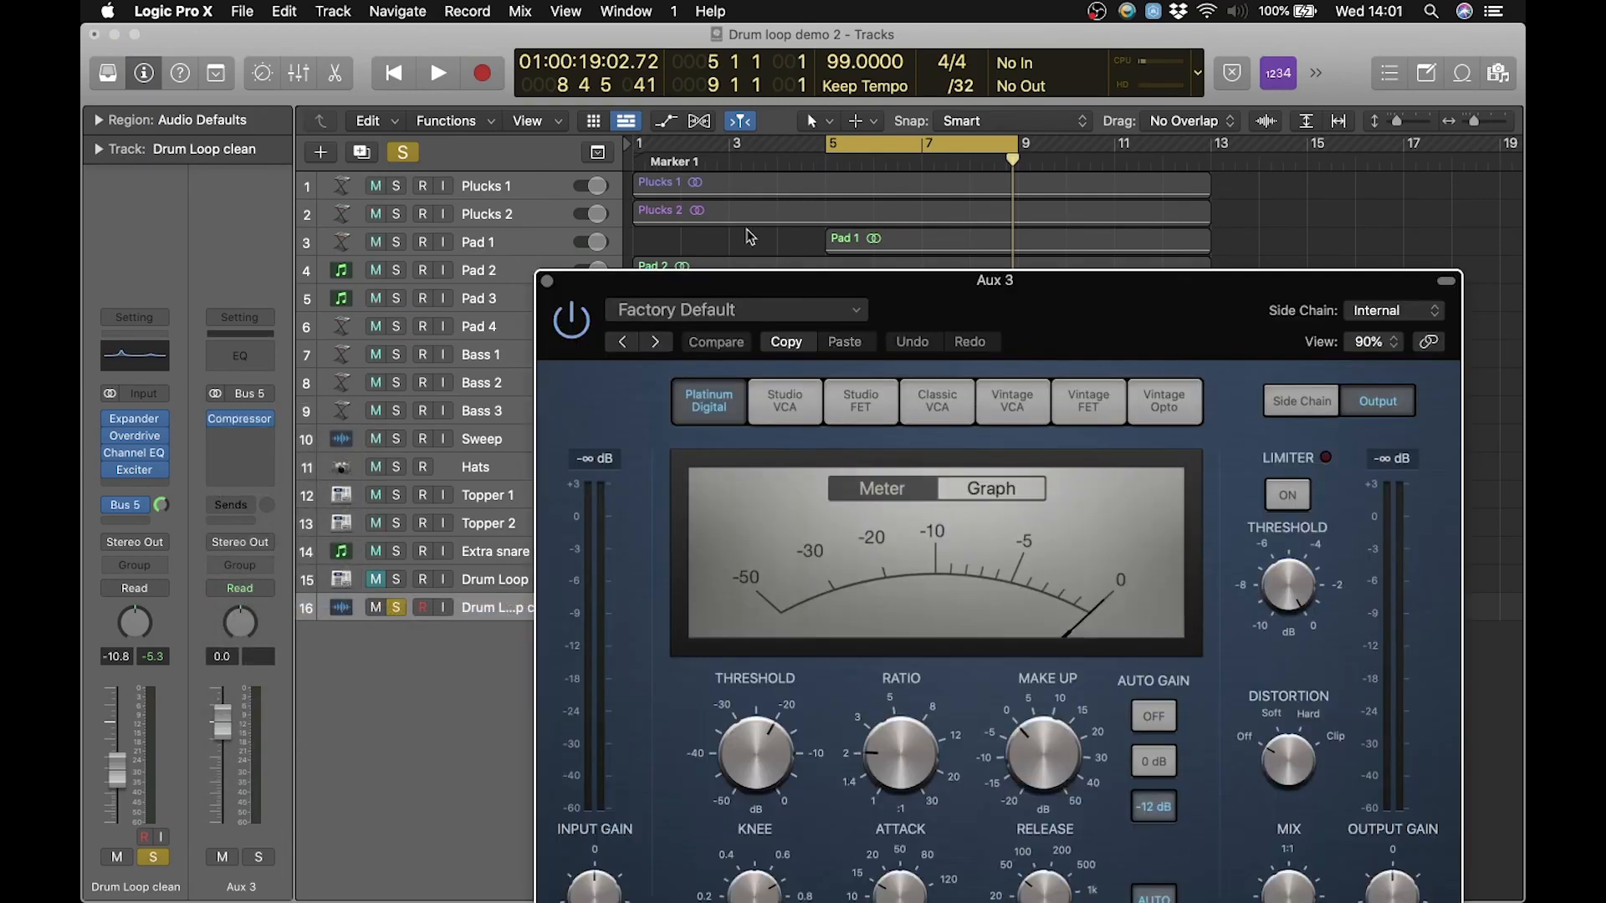
drag(947, 286, 703, 124)
Step: Load the VCA Smashed preset from Compressor Tools in the Aux 3 Compressor and close the plug-in window
click(551, 148)
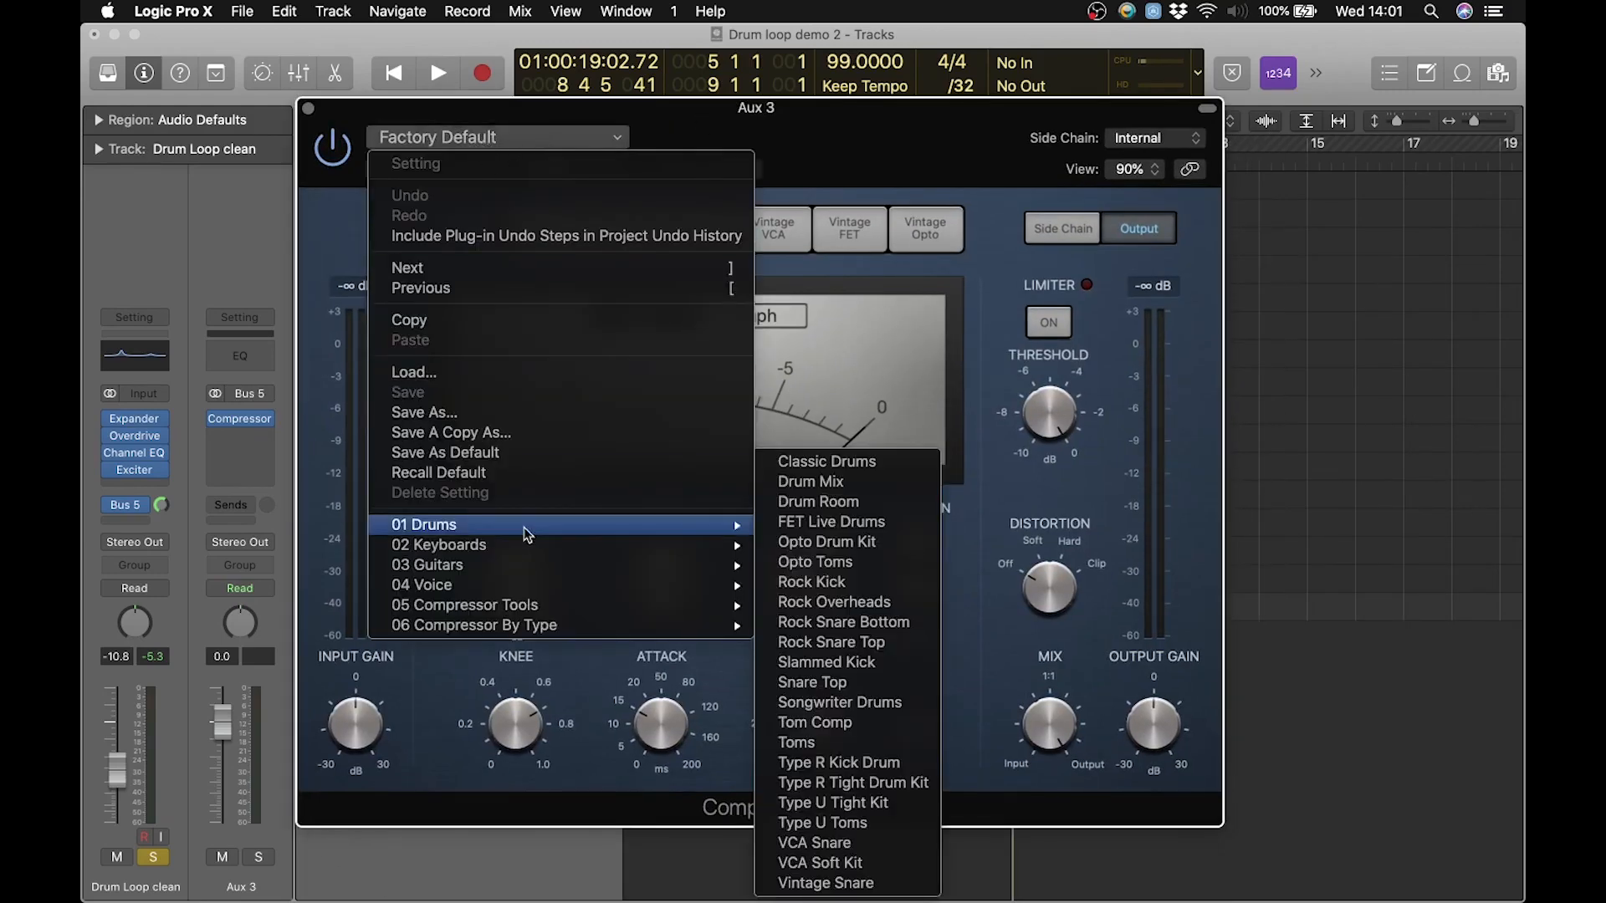
mouse_move(734, 603)
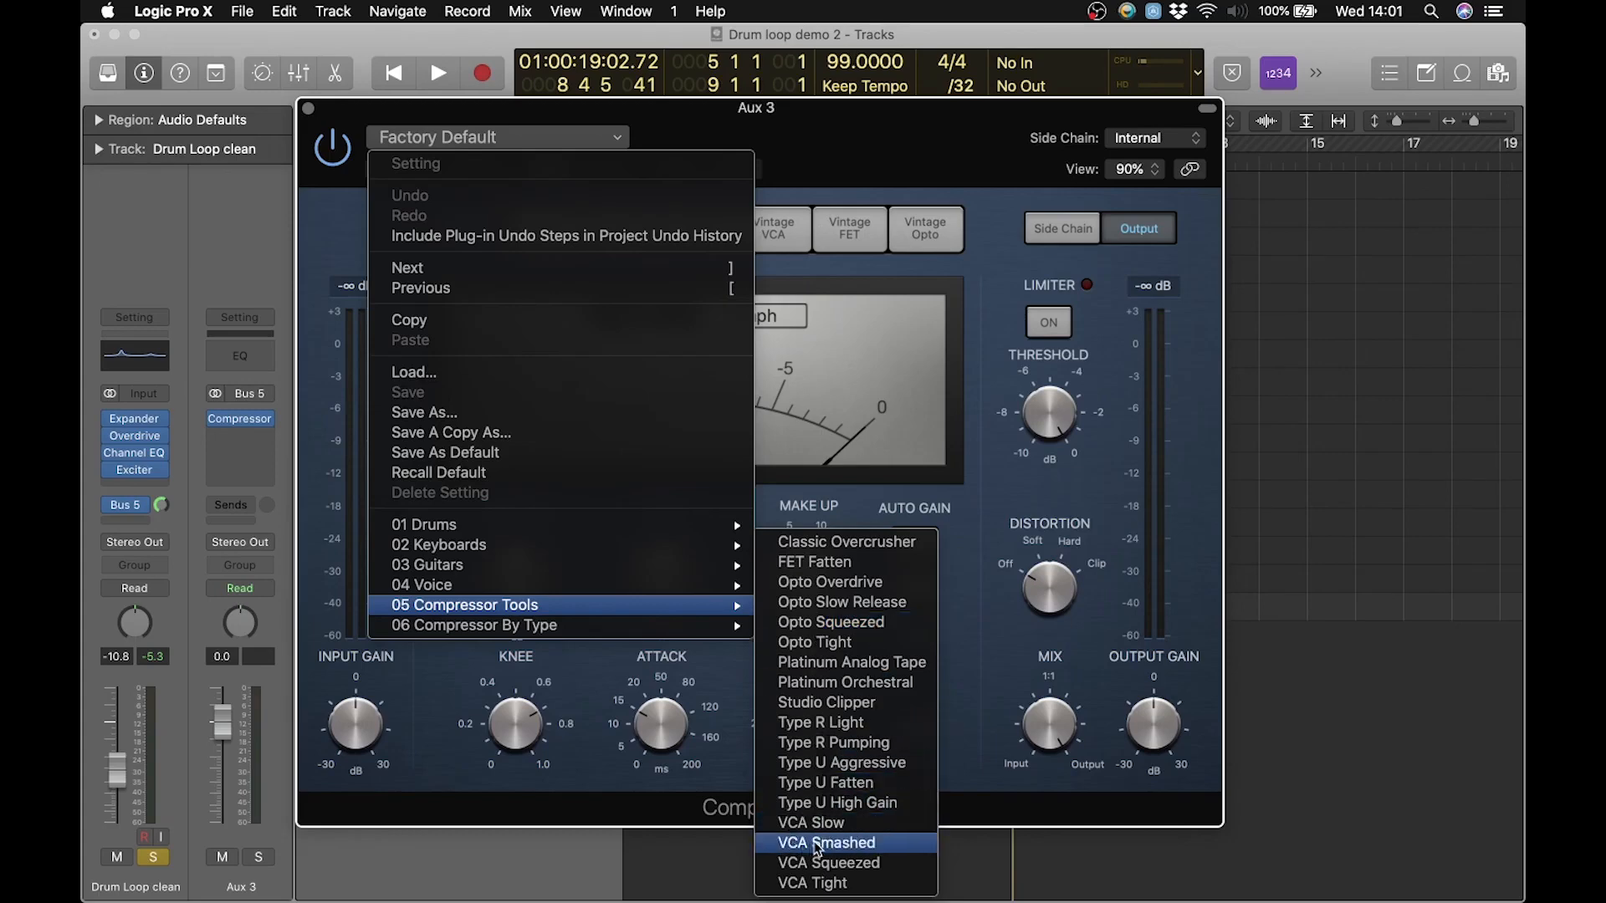
click(863, 843)
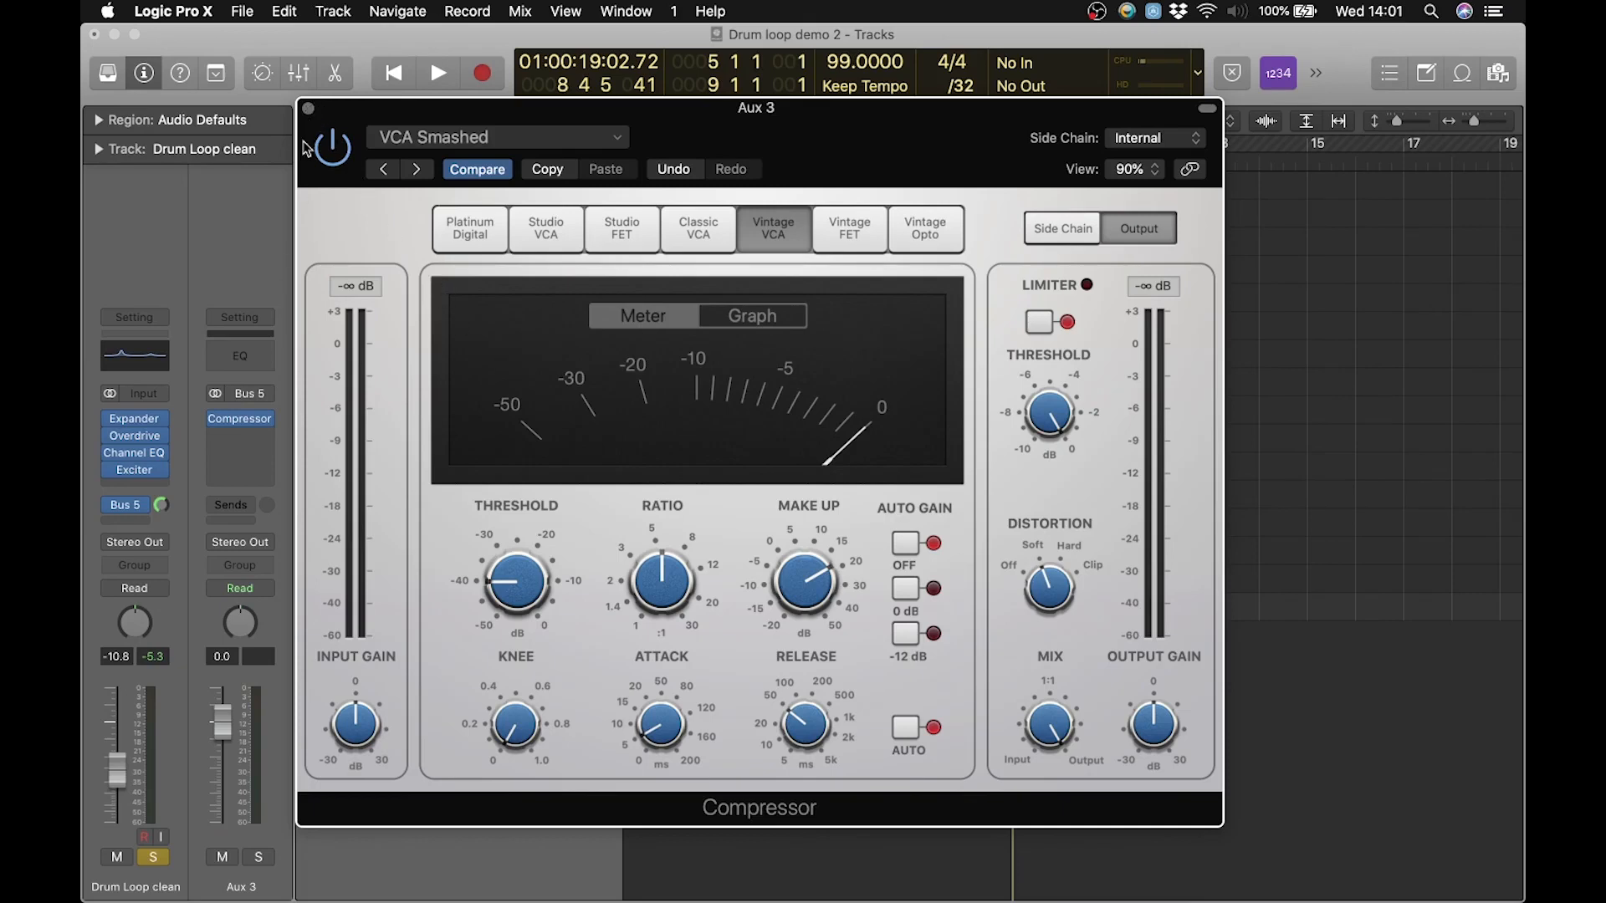
click(308, 109)
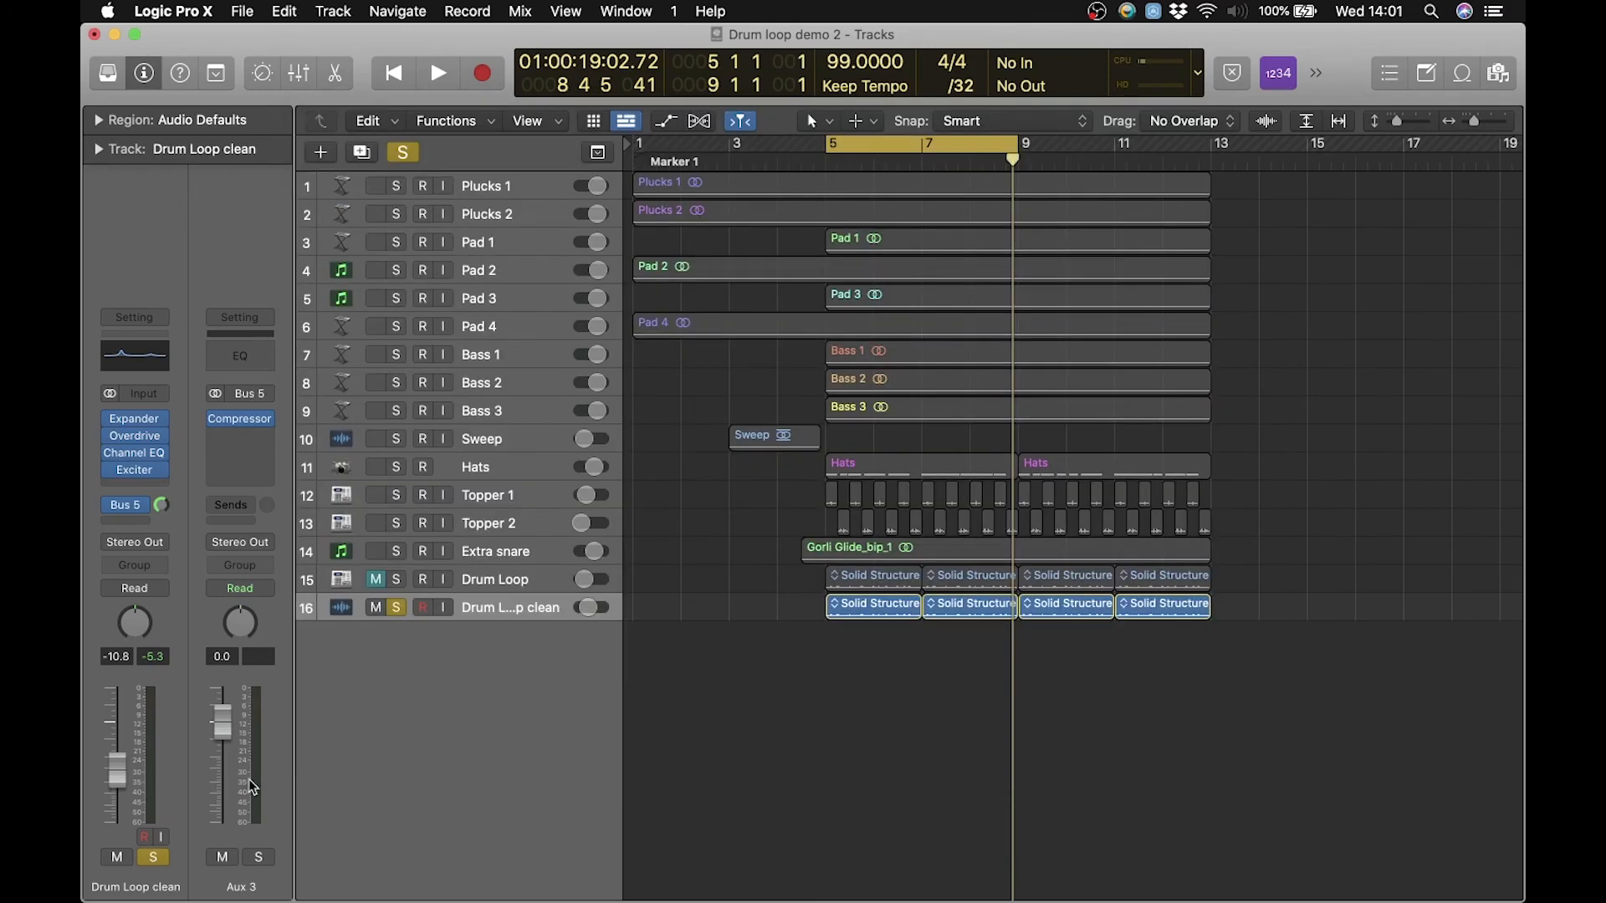
Step: Solo Aux 3, play the compressed drum signal alone and lower the channel to -4.7 dB during playback
click(264, 855)
key(space)
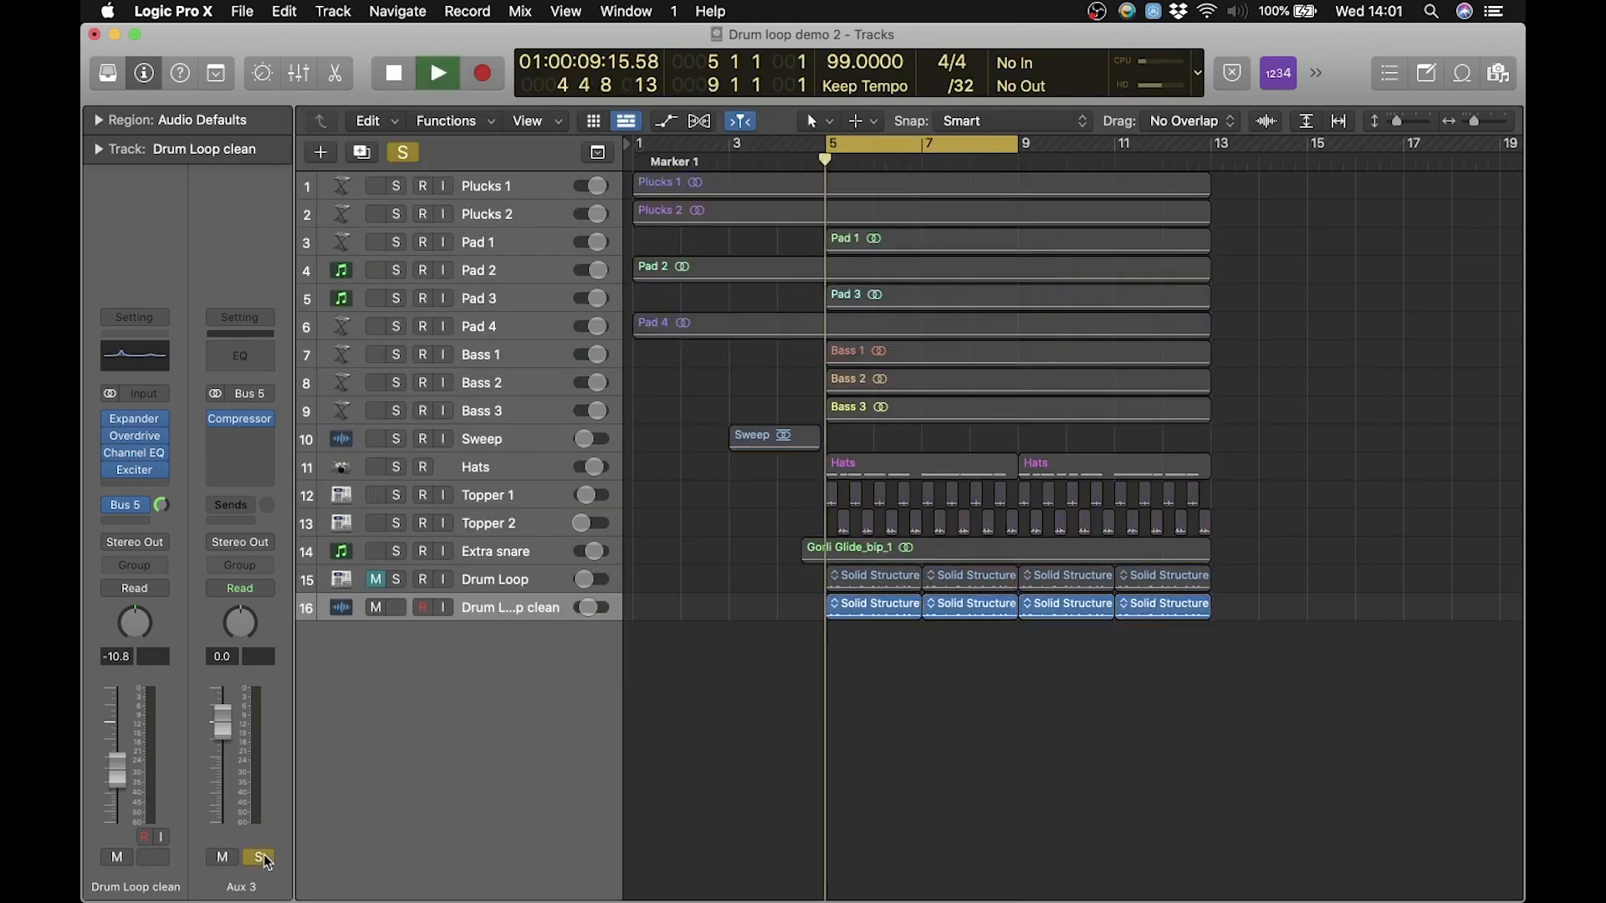
drag(219, 728, 222, 774)
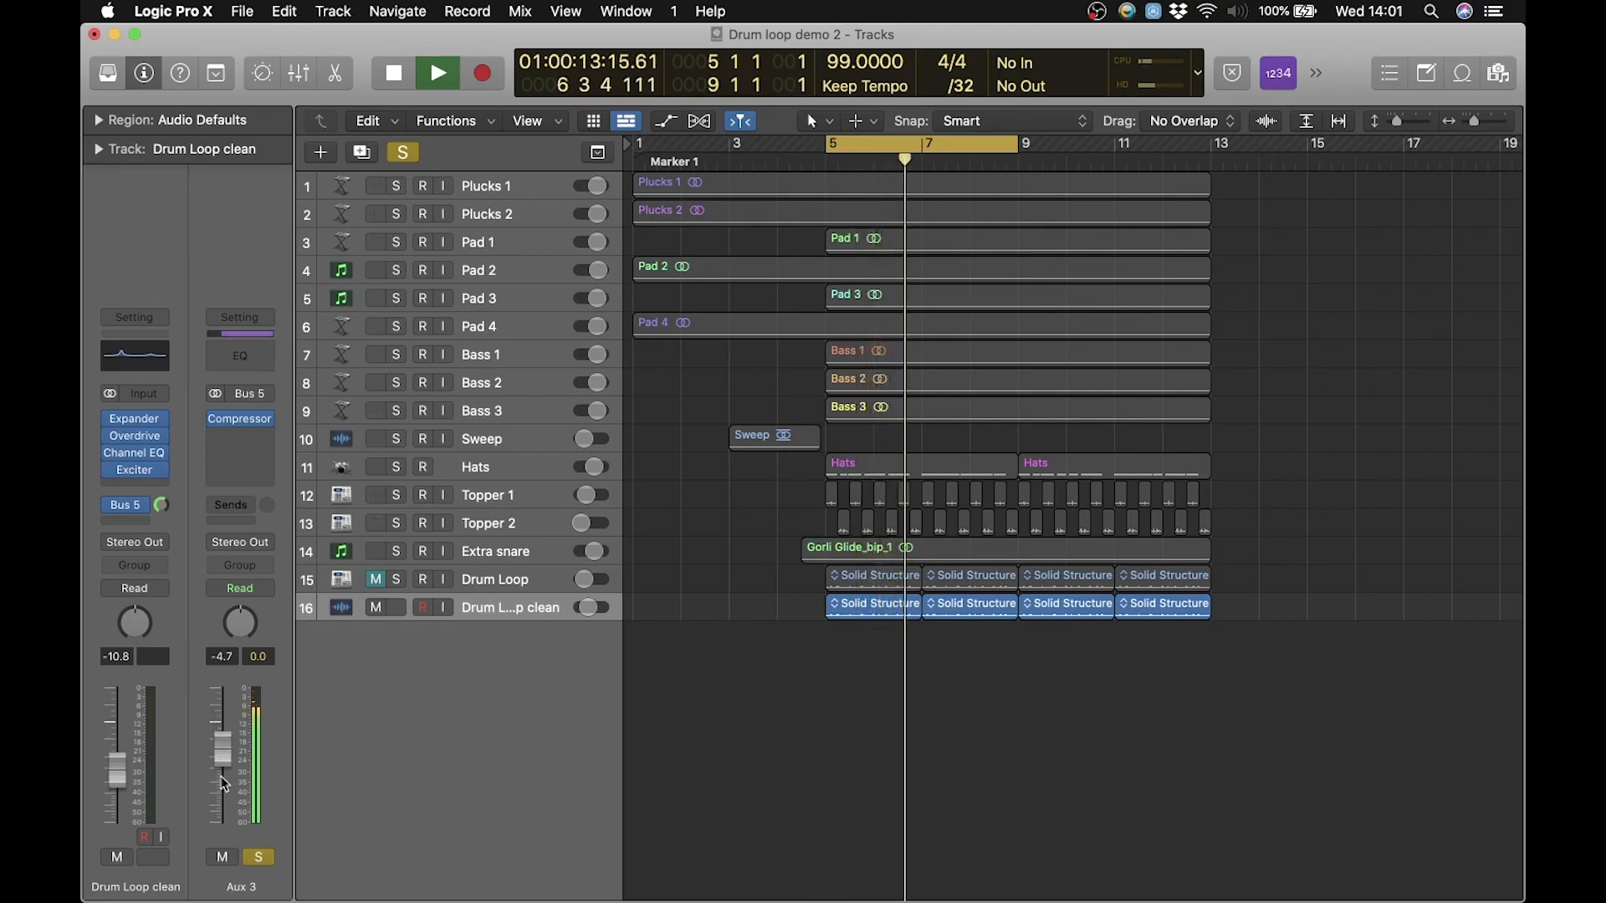
key(space)
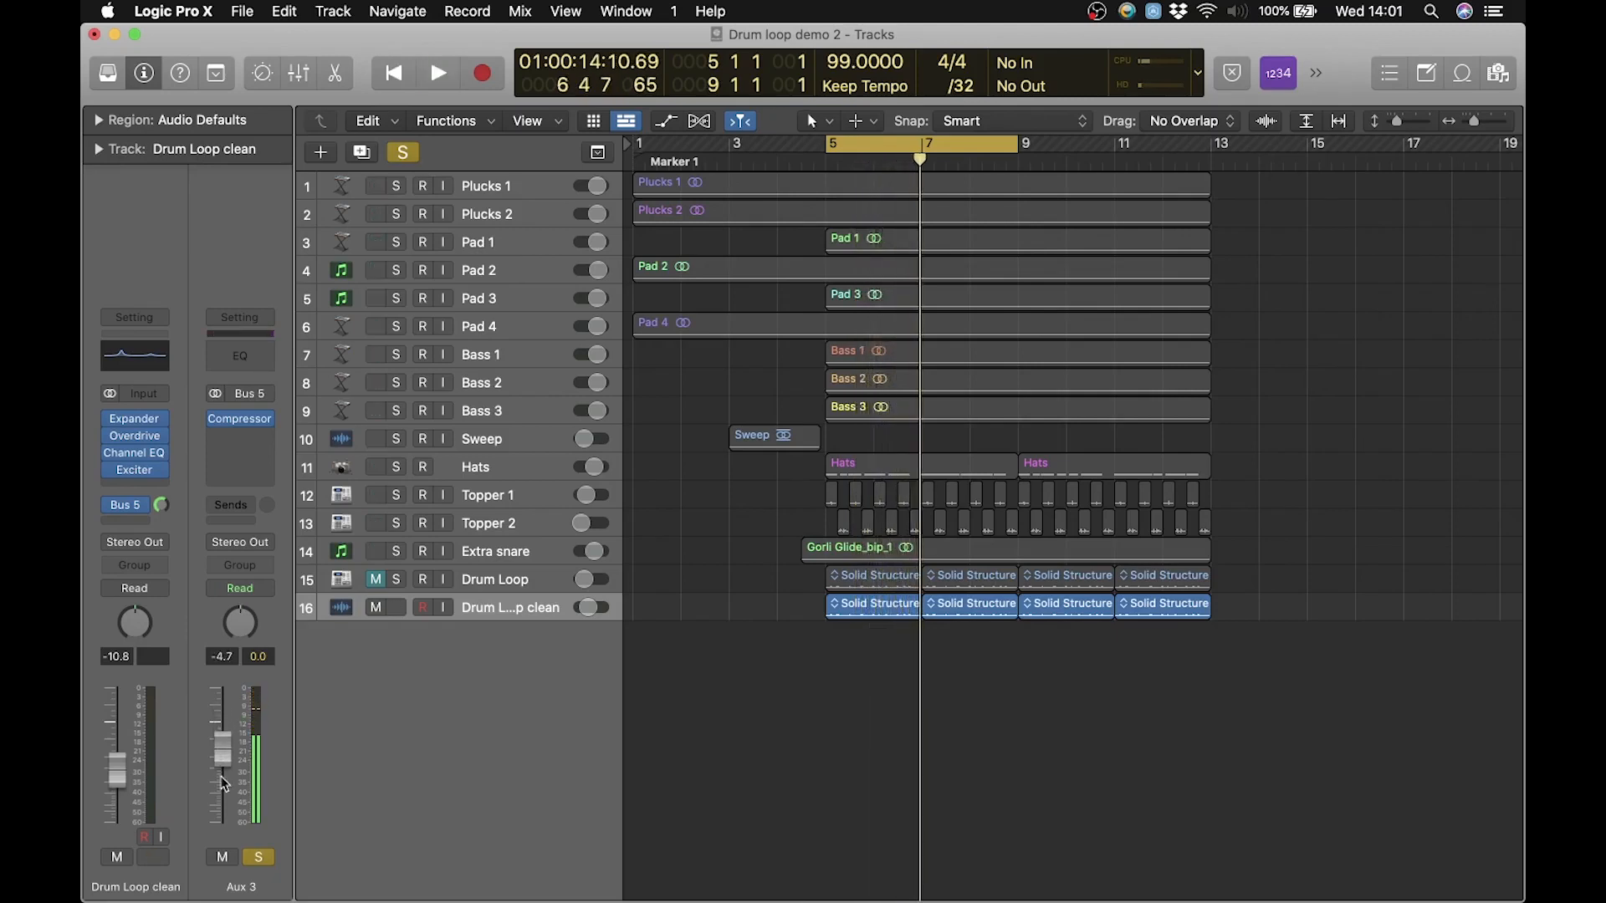
Step: Pull the Aux 3 level all the way down to -∞ and turn off its solo
key(s)
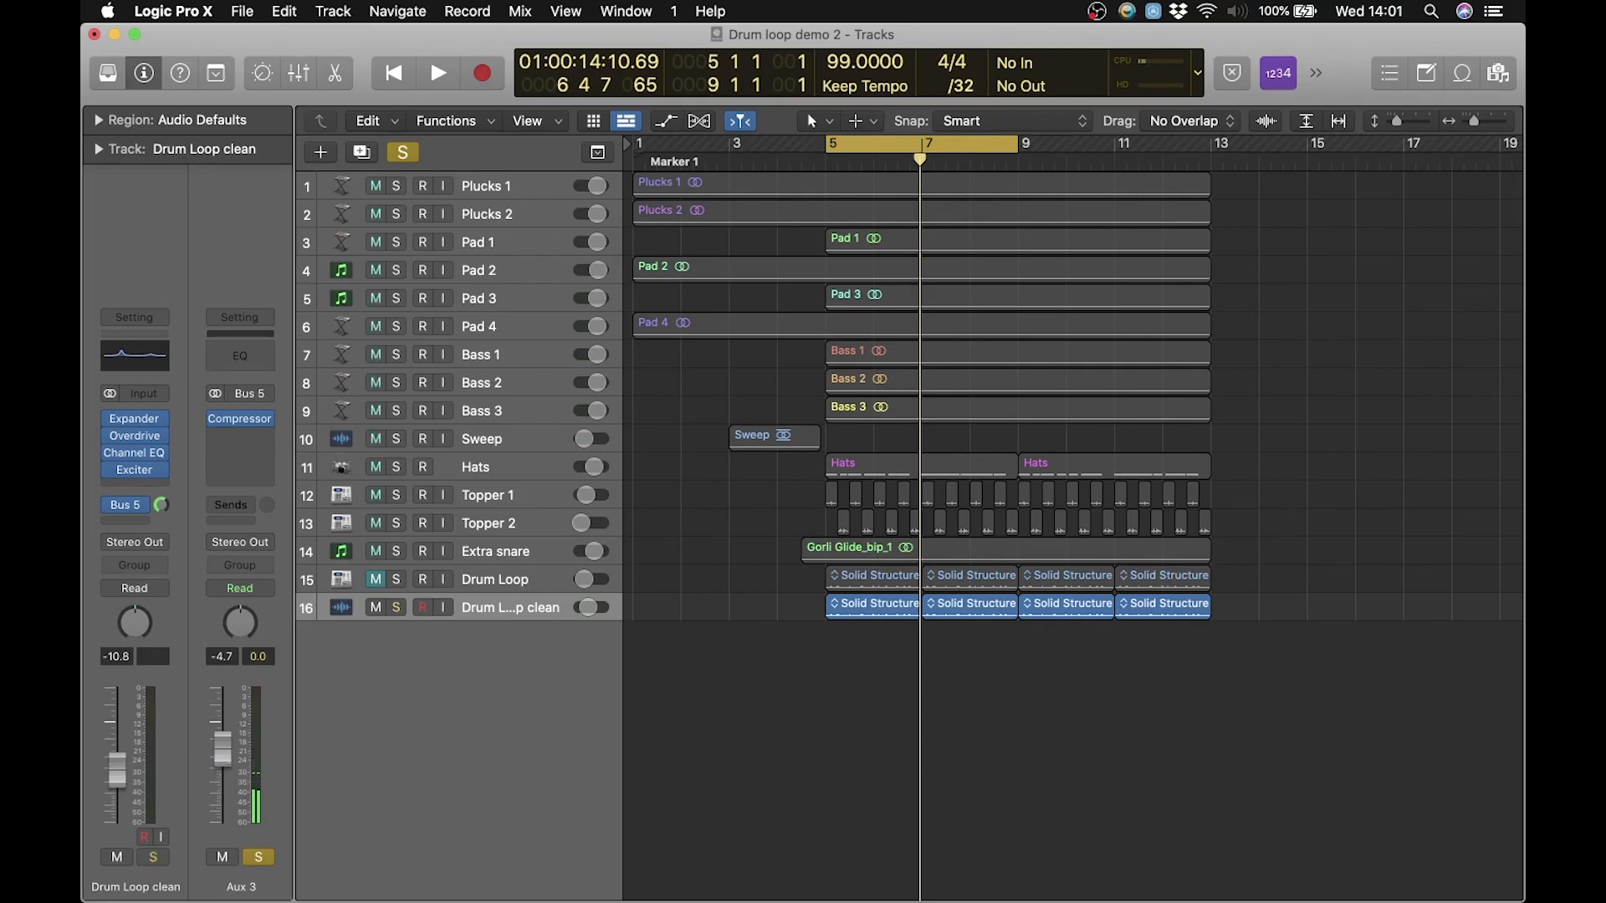
drag(222, 750, 223, 825)
click(259, 858)
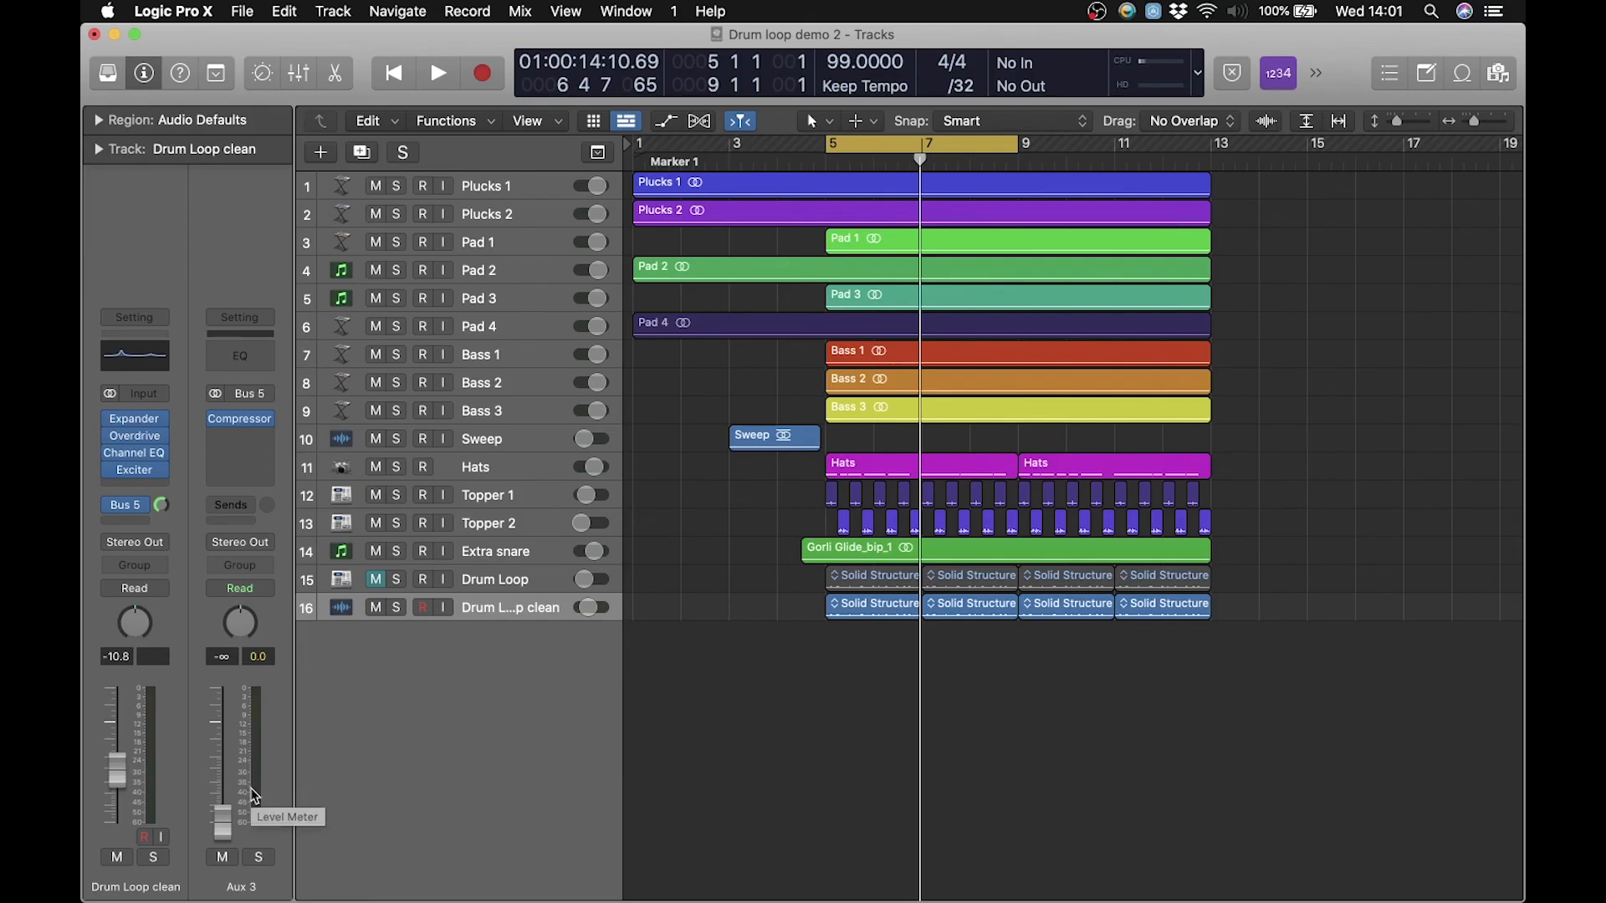
Step: While the full mix plays, raise Aux 3 to -26.0 dB and lower Drum Loop clean to -15.4 dB, and stop playback
key(space)
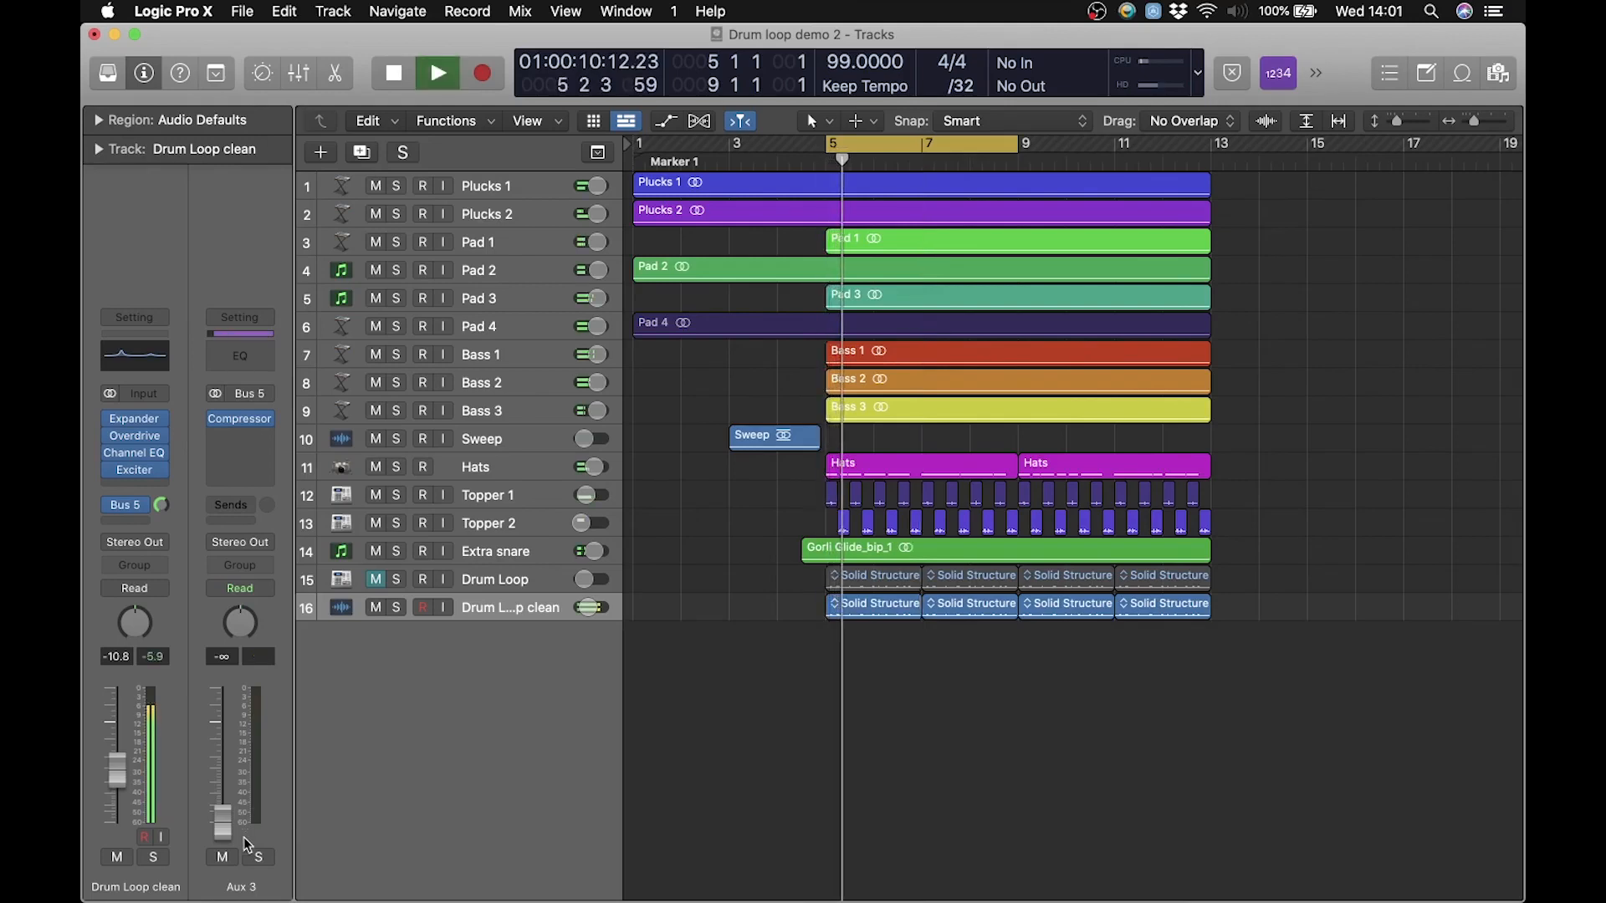
mouse_move(223, 826)
mouse_down()
mouse_move(222, 746)
mouse_move(223, 800)
mouse_up()
drag(117, 770, 117, 785)
mouse_move(112, 504)
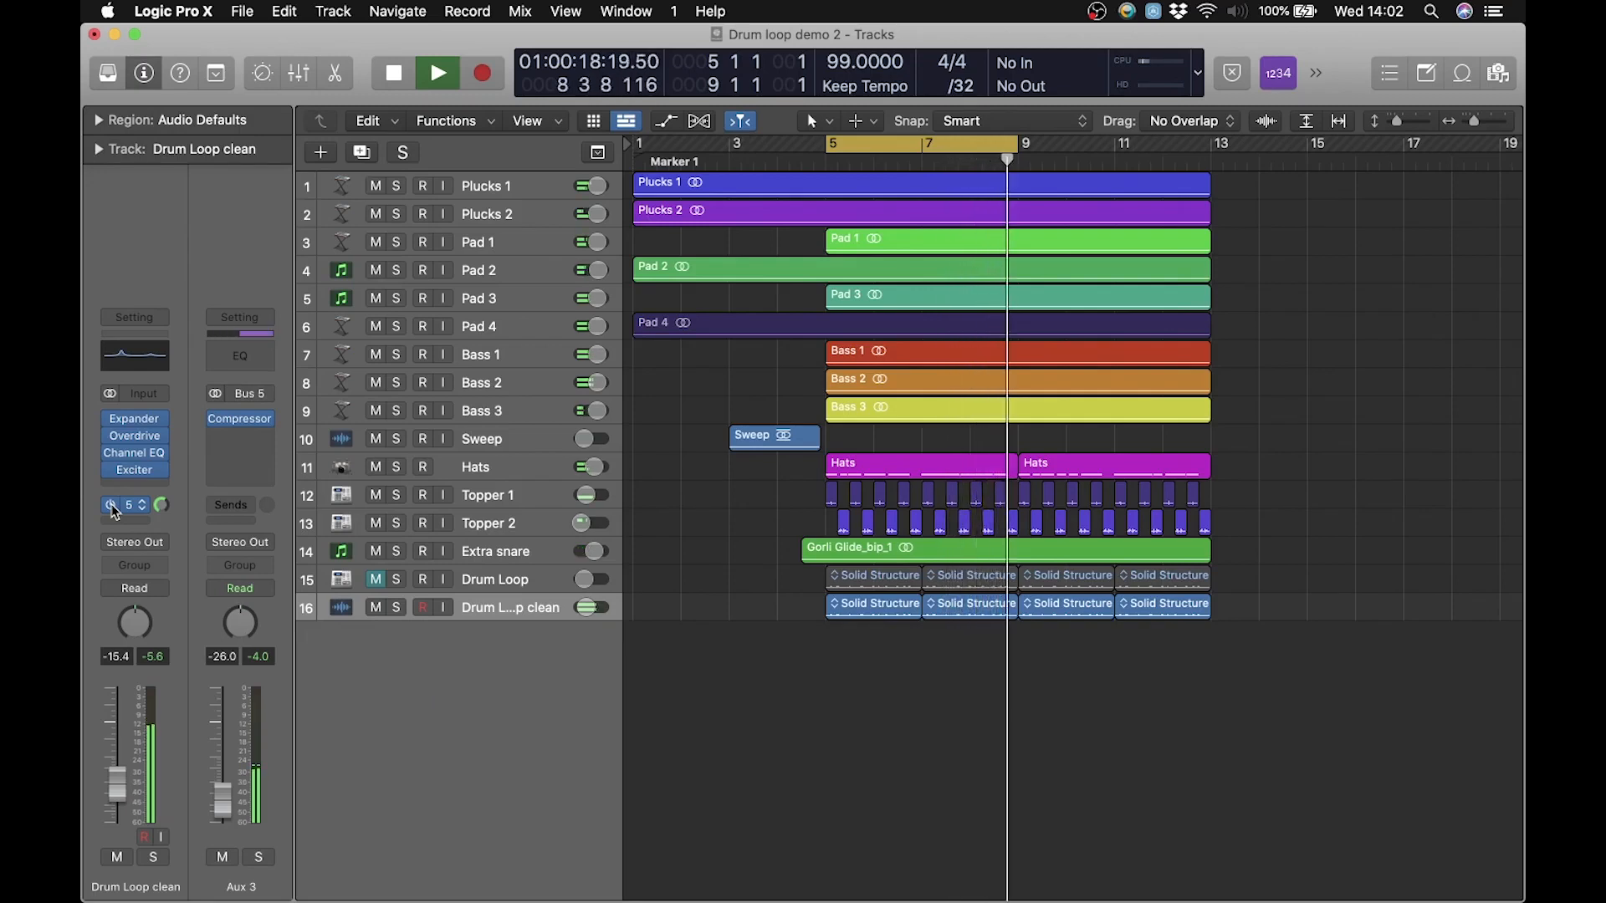
key(space)
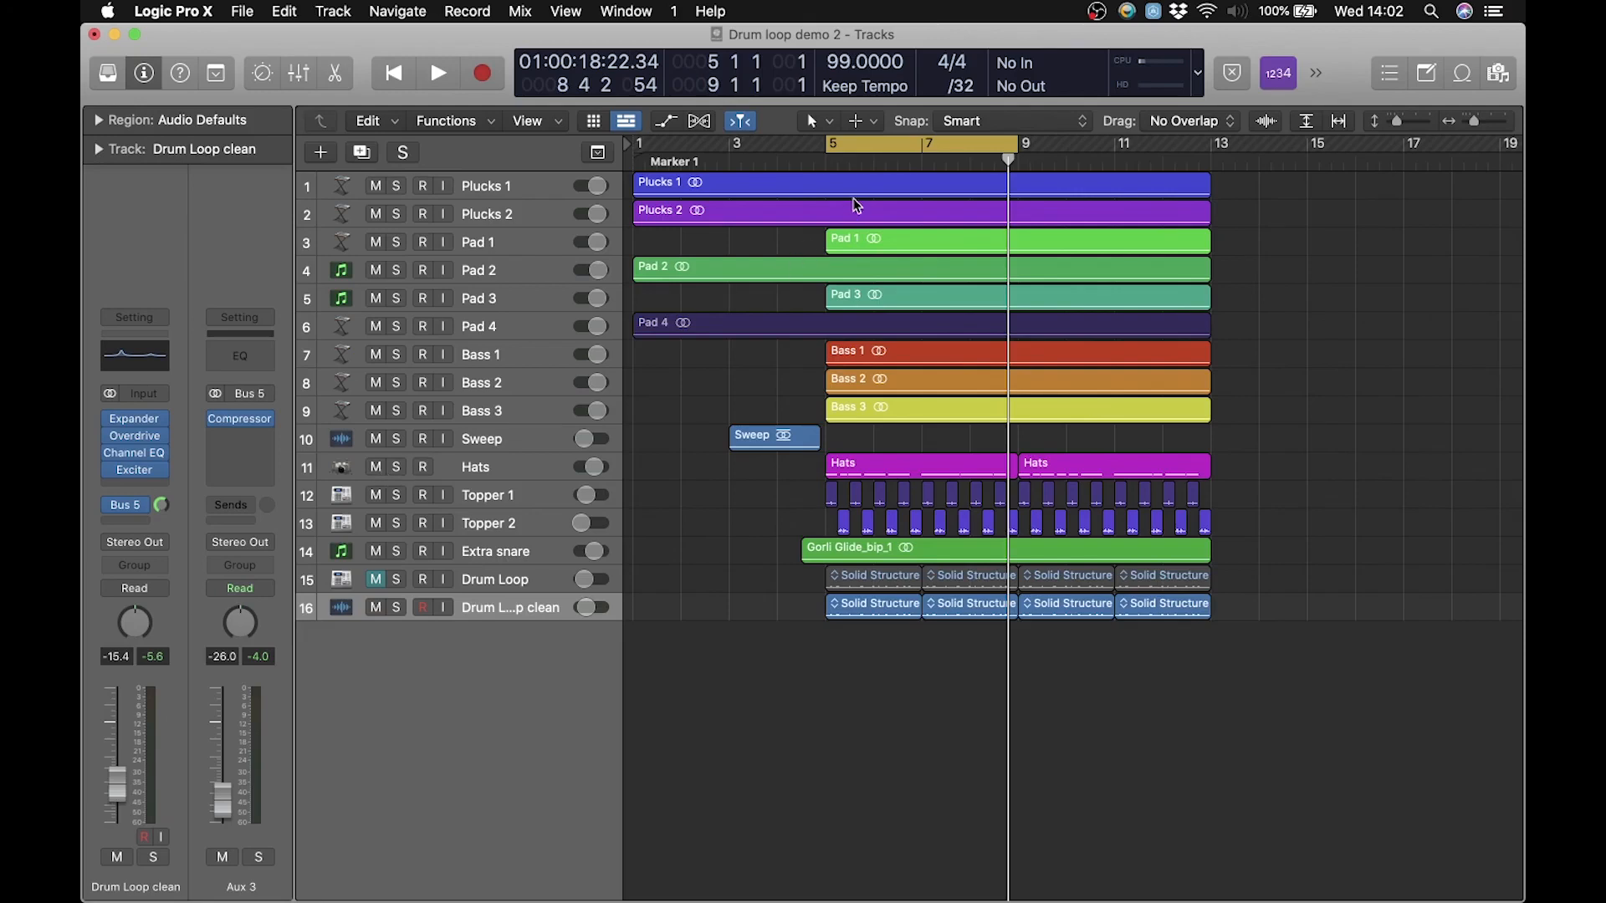
Step: Solo the Hats track and play a short passage of it alone
click(397, 468)
key(space)
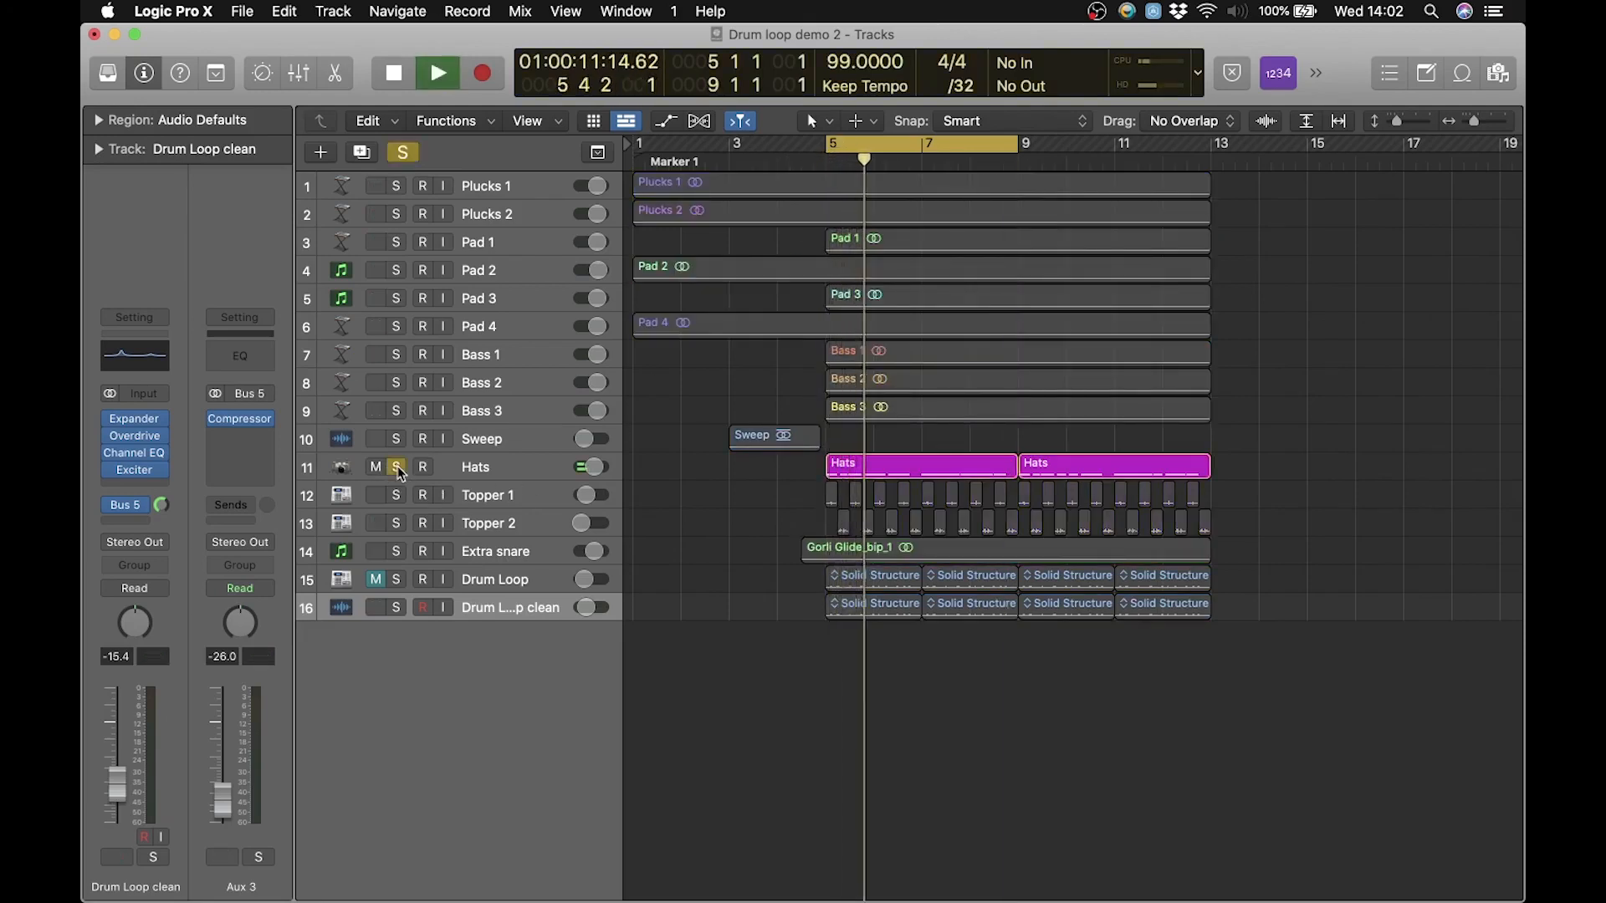
key(space)
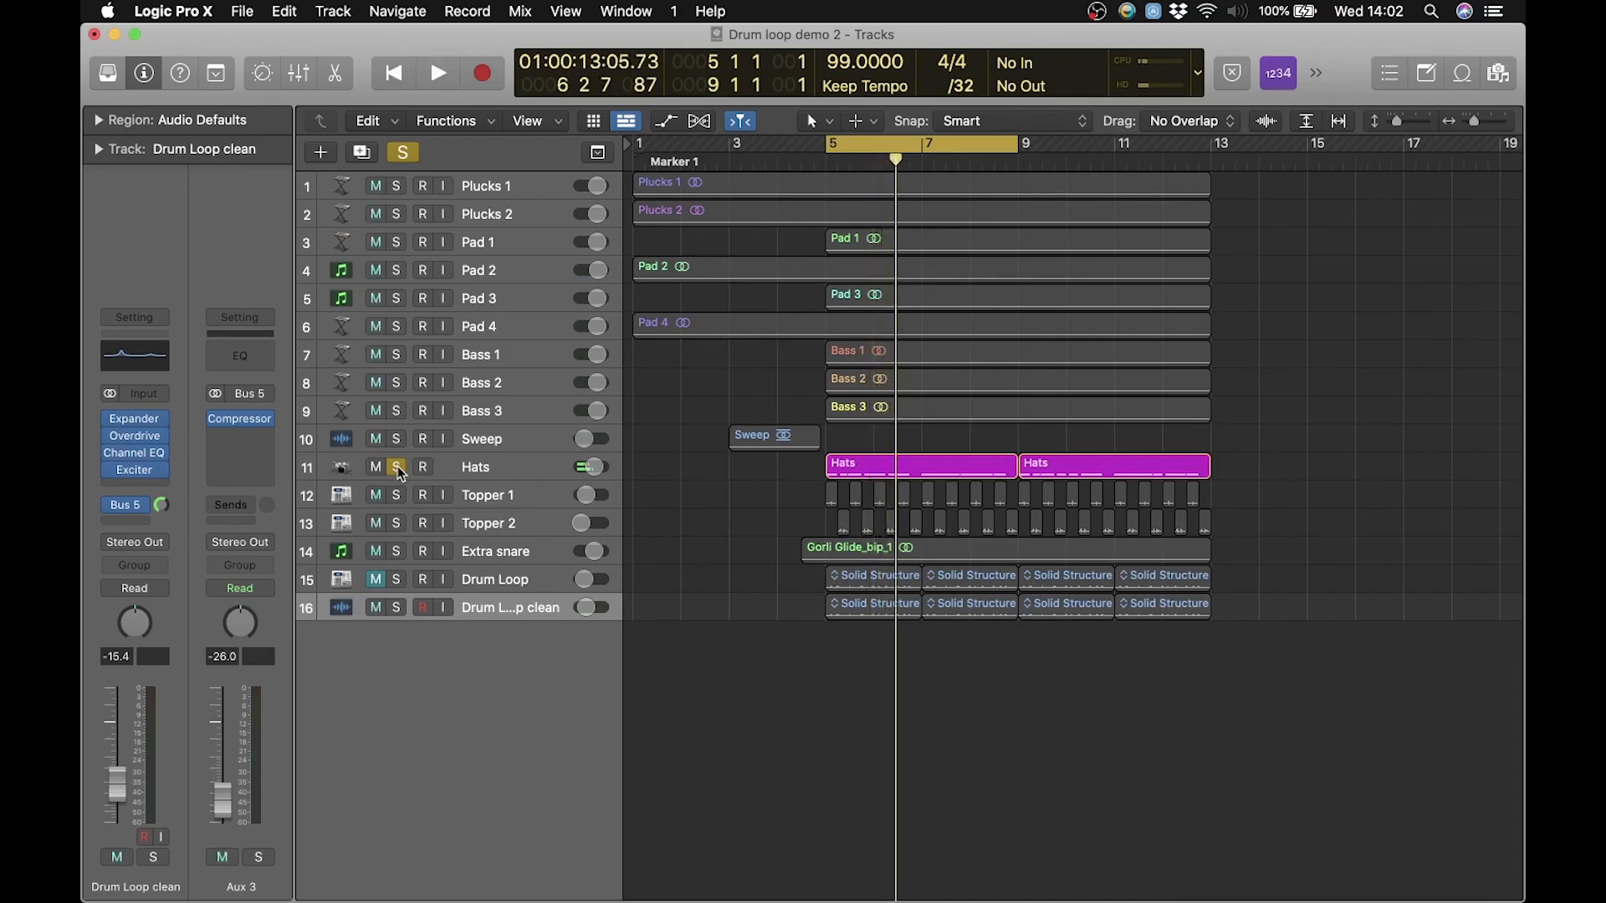
Step: Turn off the Hats solo, solo Topper 1 and Topper 2 instead, and play the two toppers alone
click(398, 465)
click(397, 495)
click(398, 524)
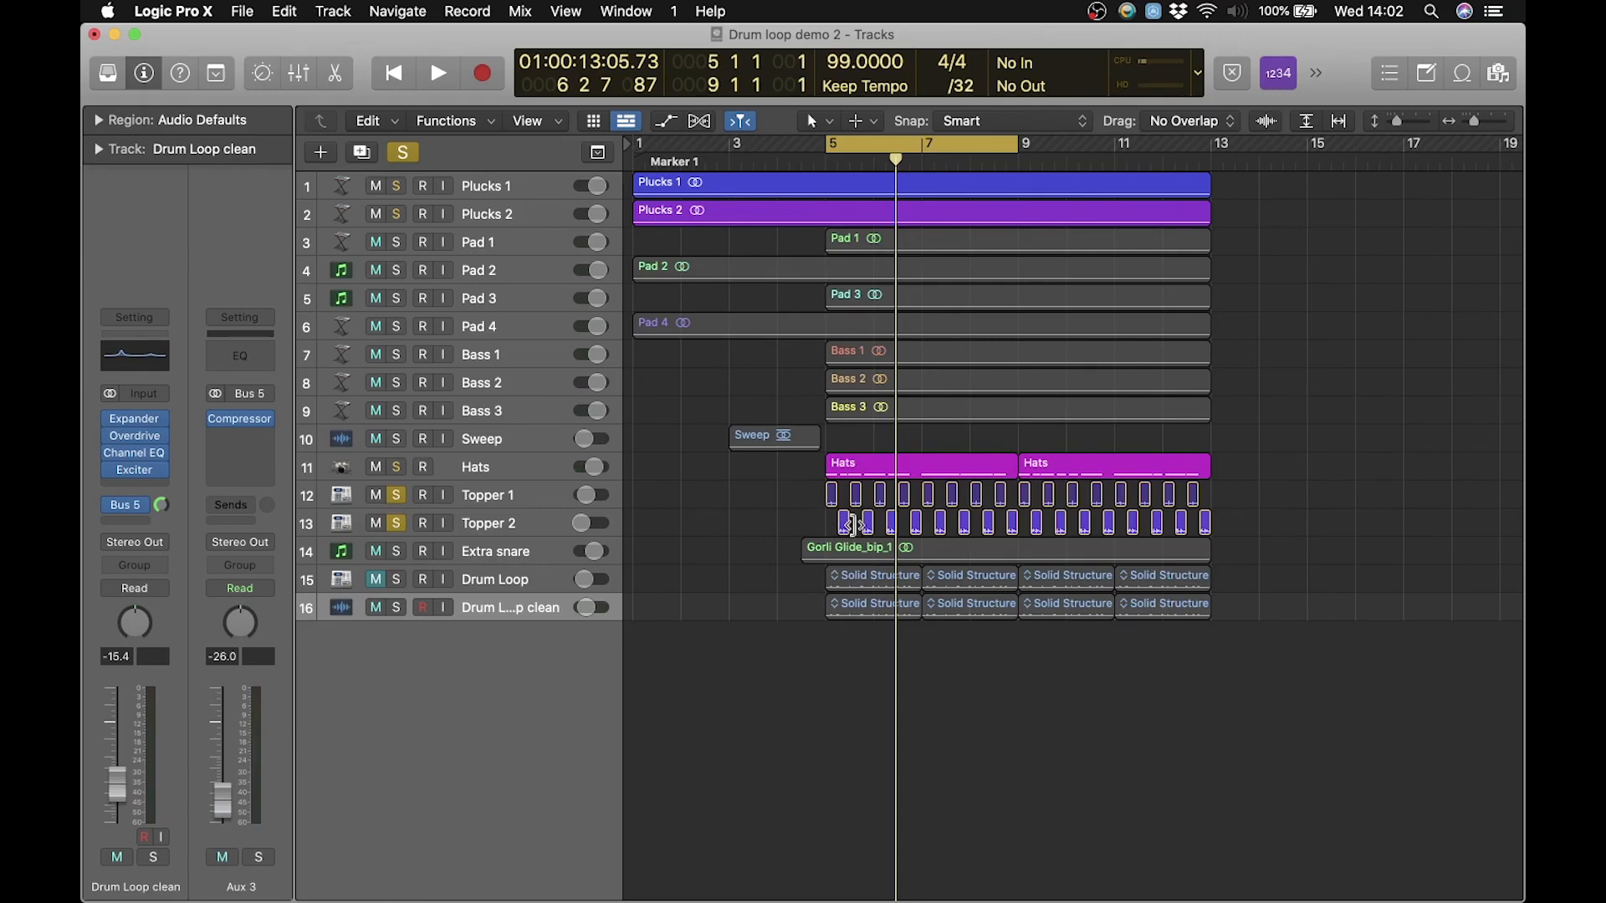
click(508, 496)
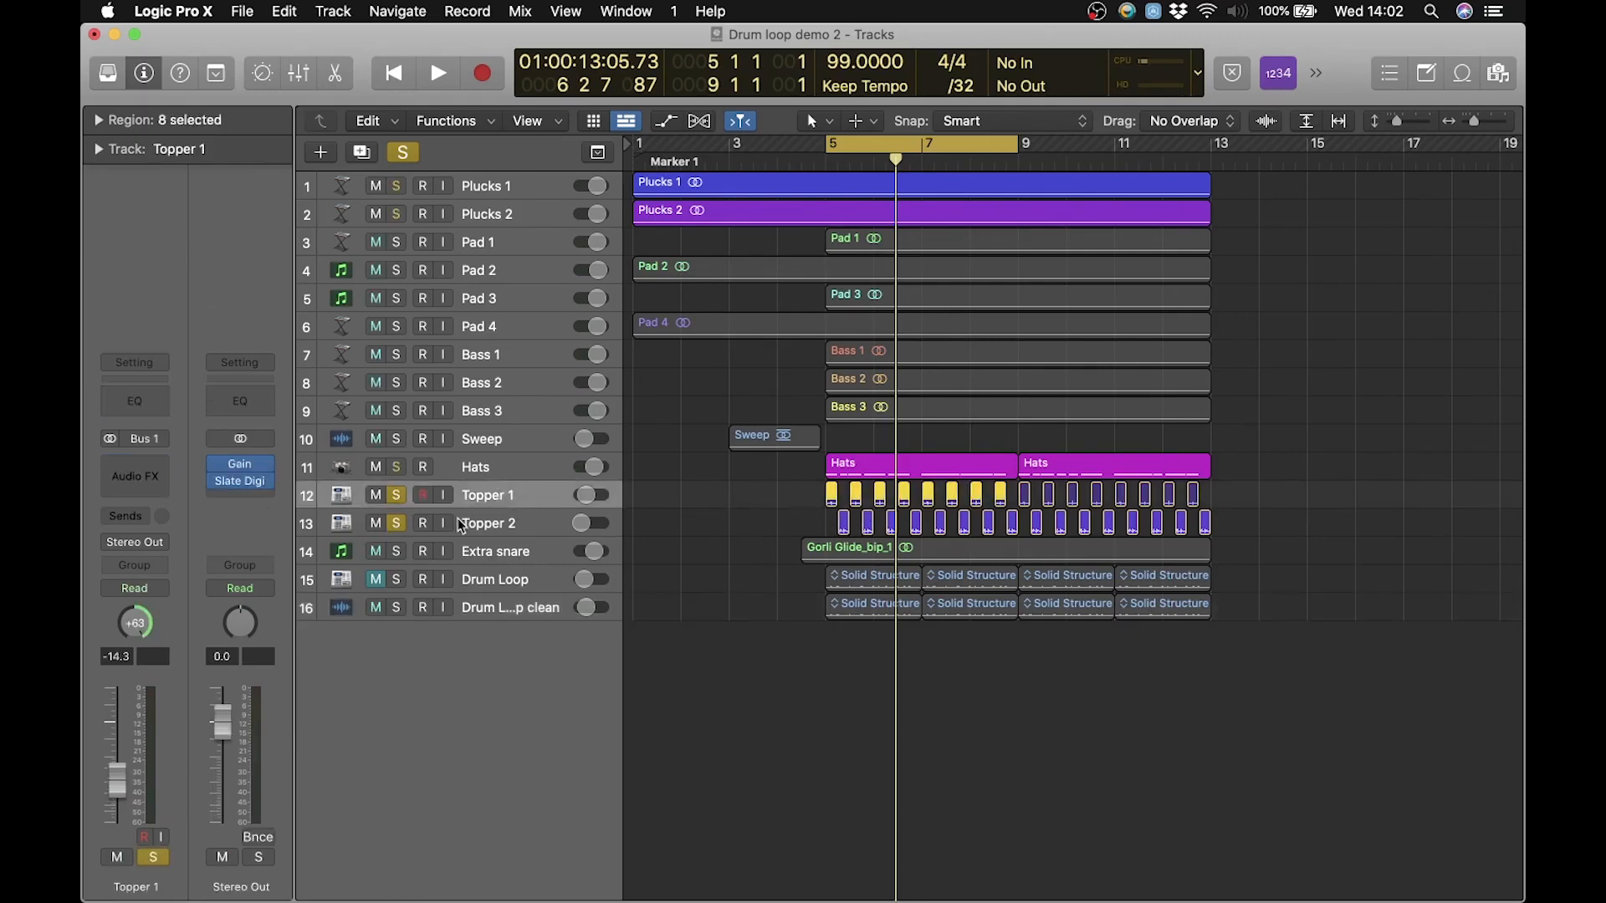
click(470, 525)
click(494, 500)
key(space)
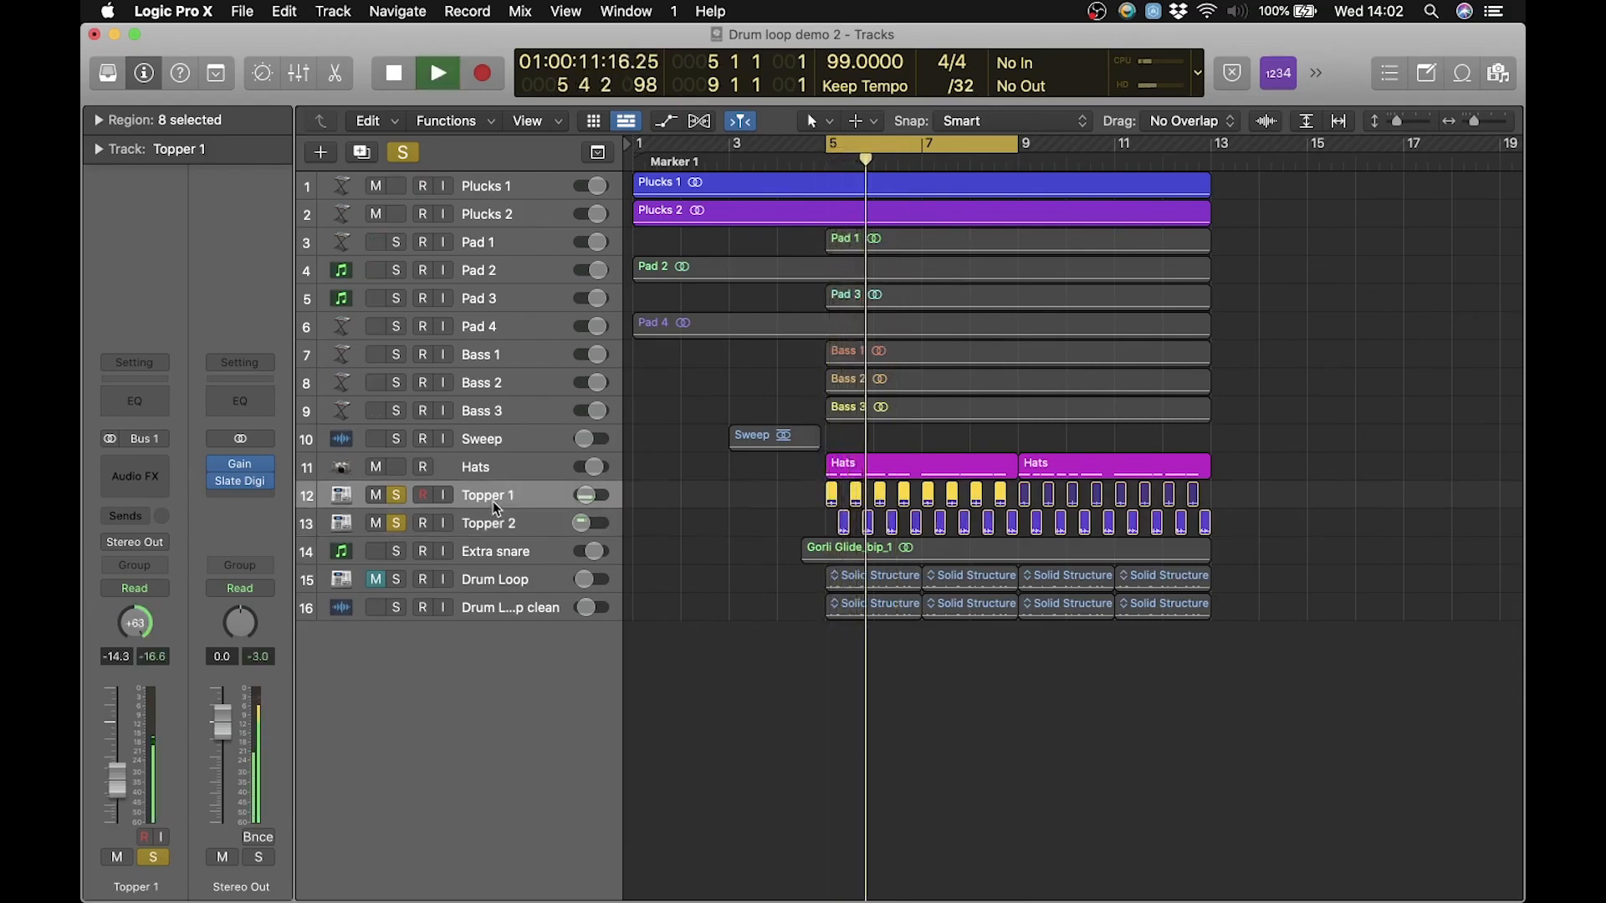
Step: While the toppers play, lower Topper 2 to -27.5 dB, and stop playback with both topper solos released
click(490, 527)
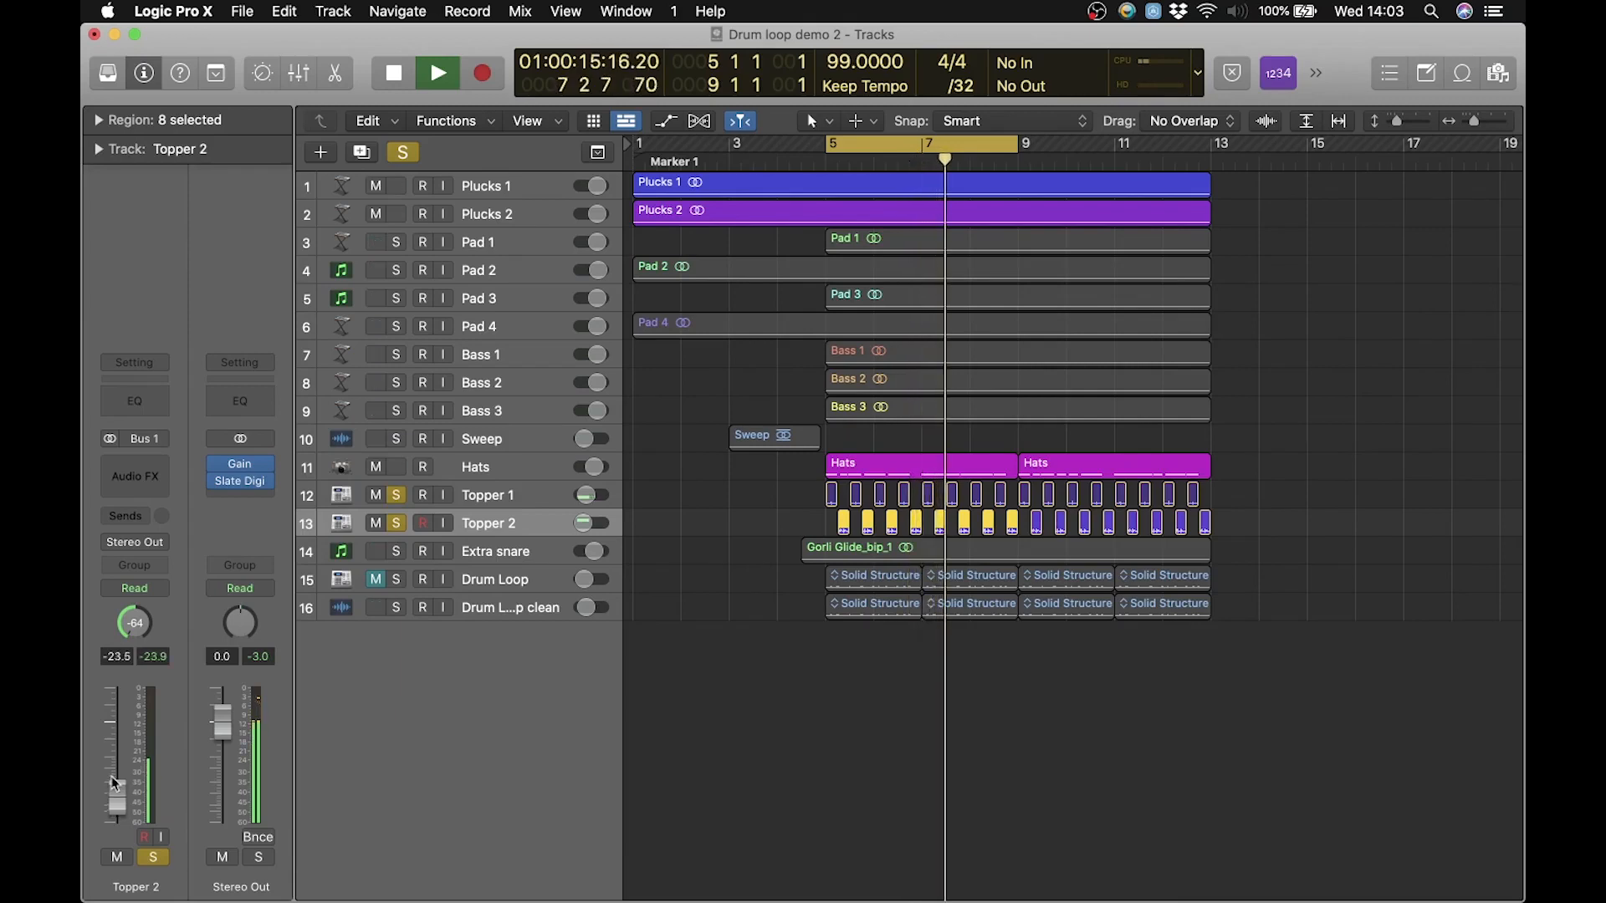
key(space)
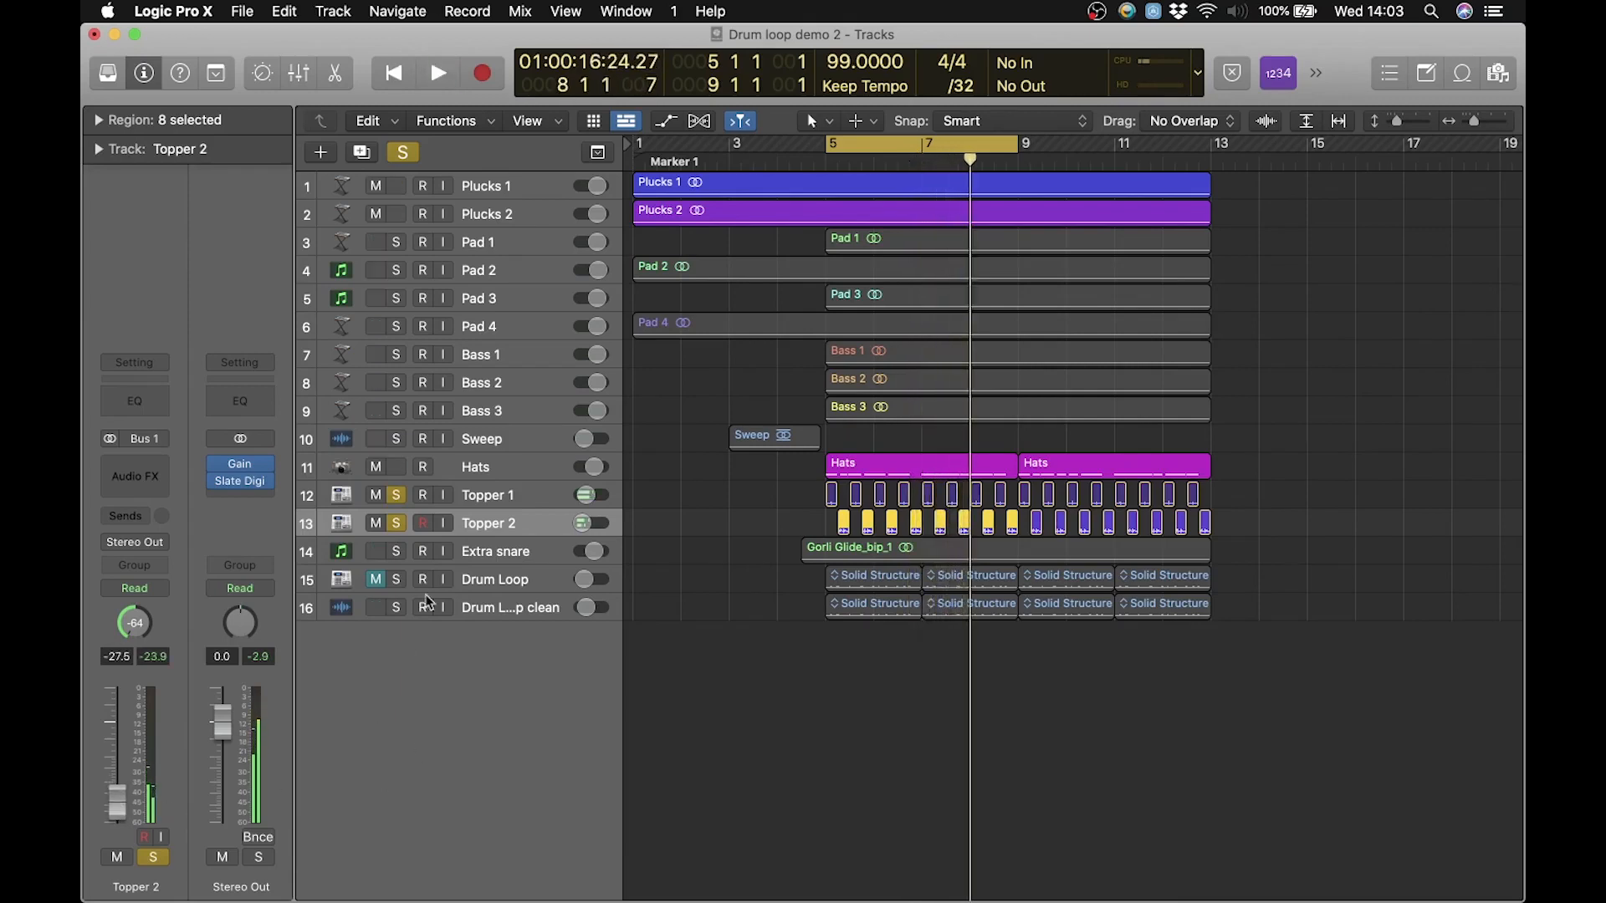
click(402, 524)
click(403, 524)
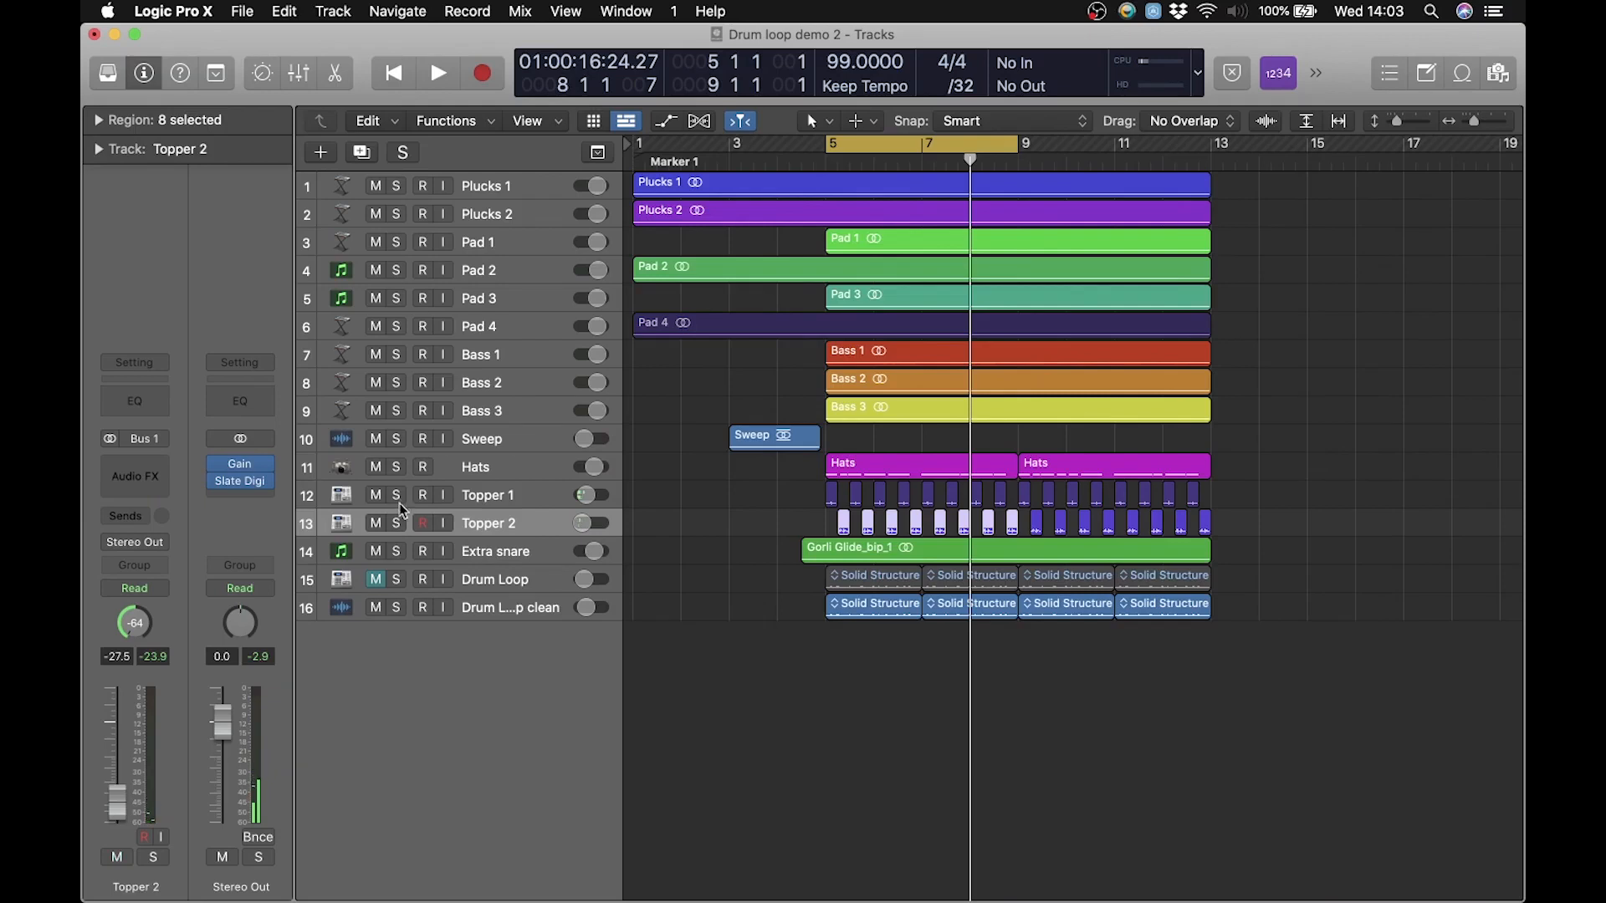
Step: Solo the Extra snare track and play a short passage of it alone
click(398, 552)
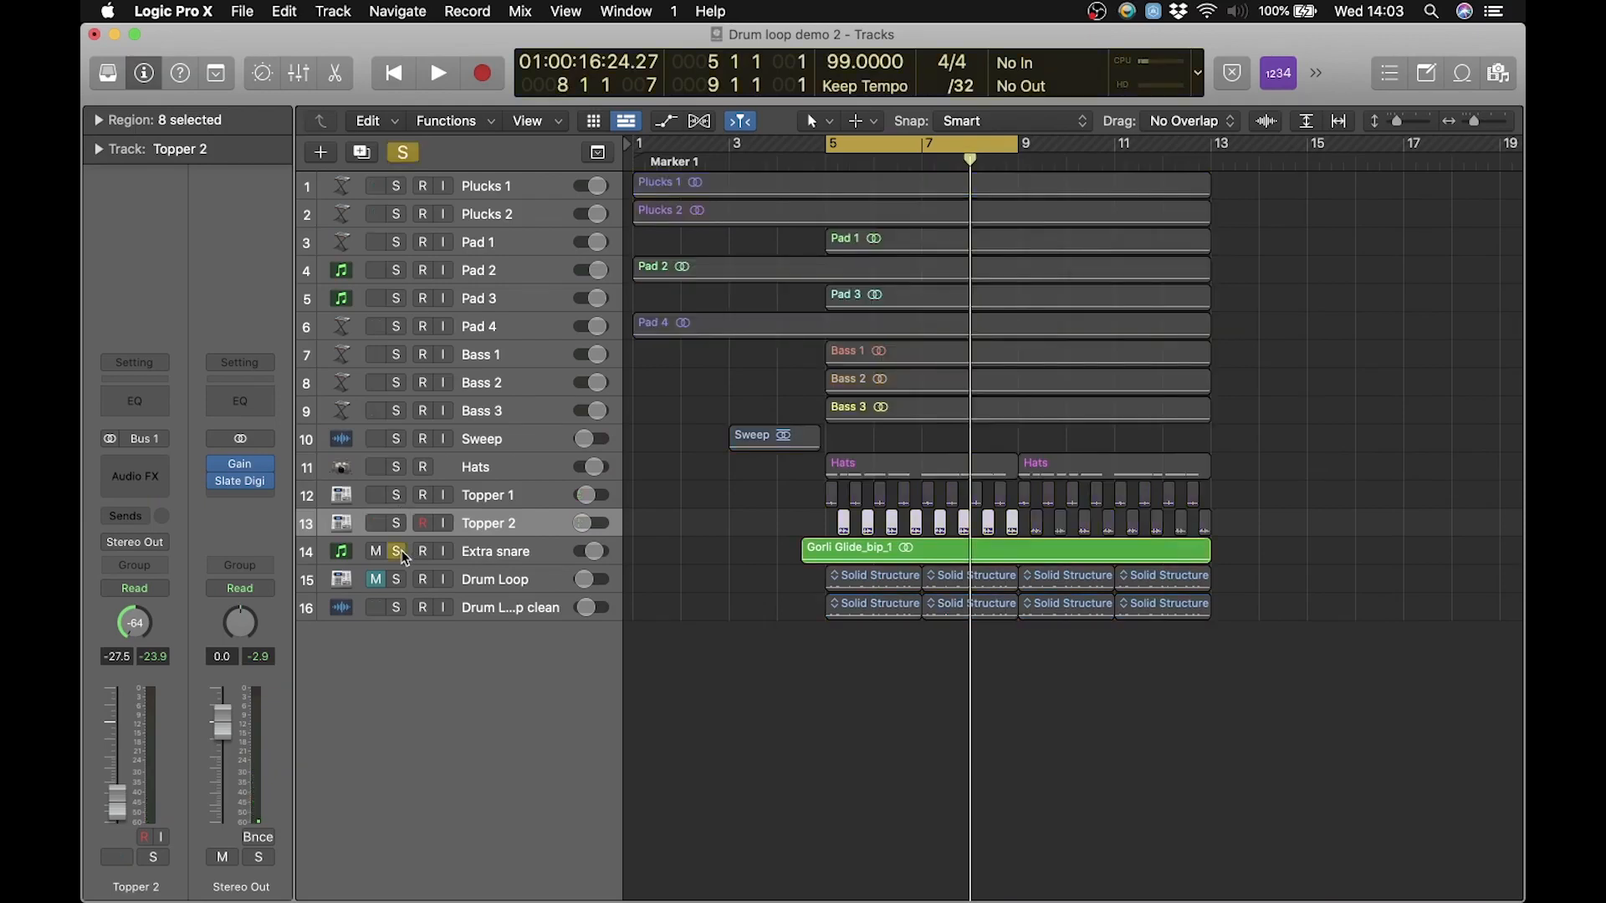
key(space)
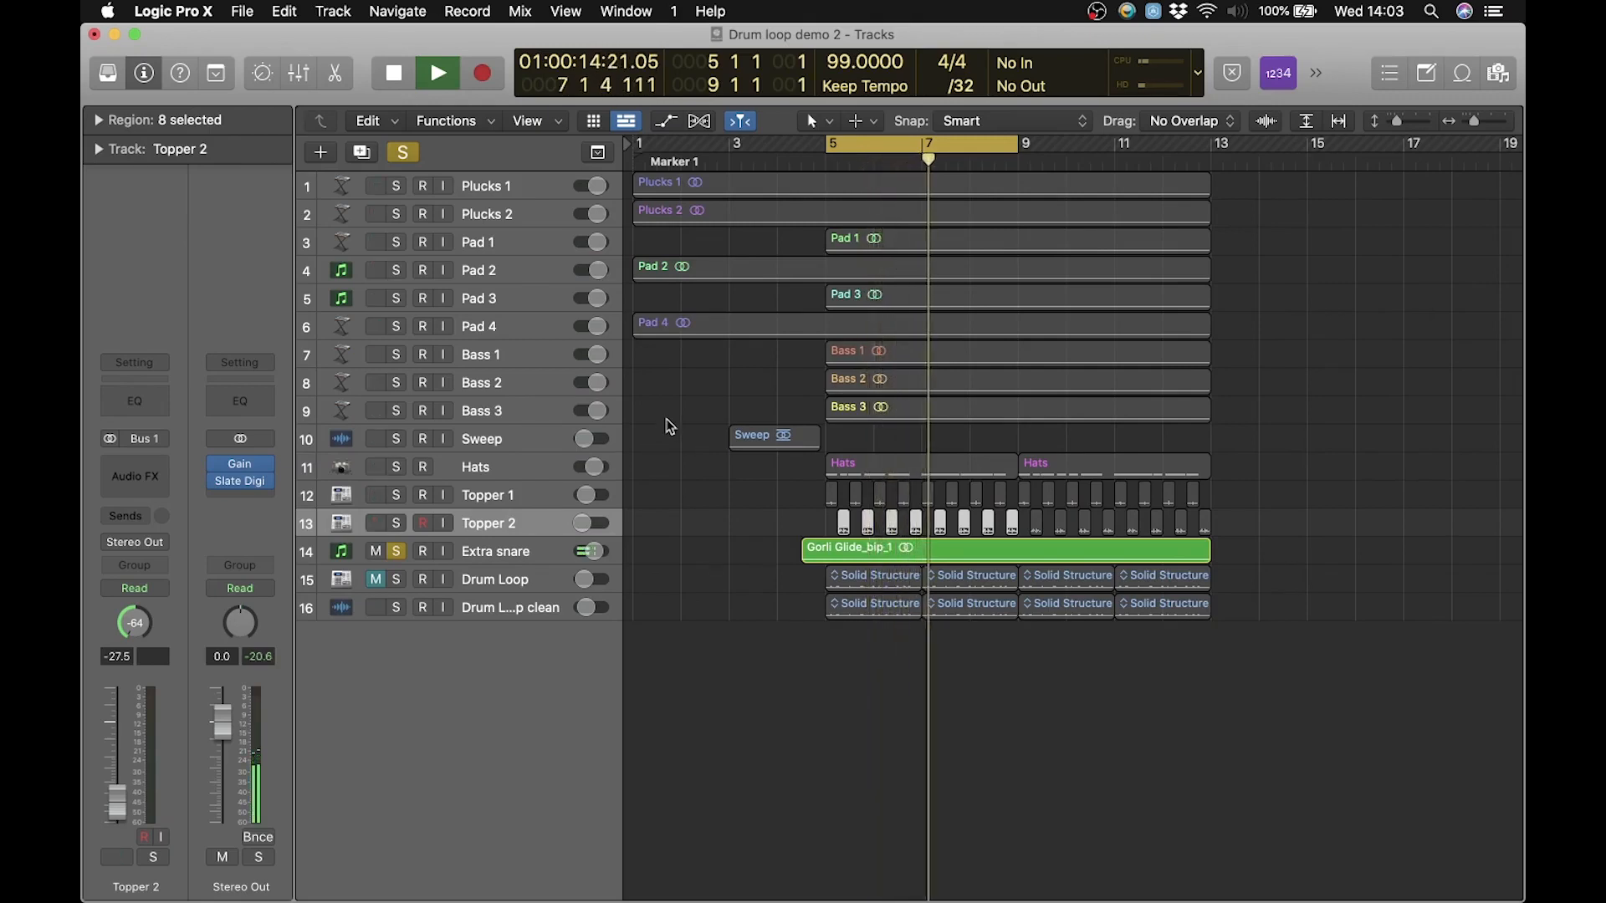
key(space)
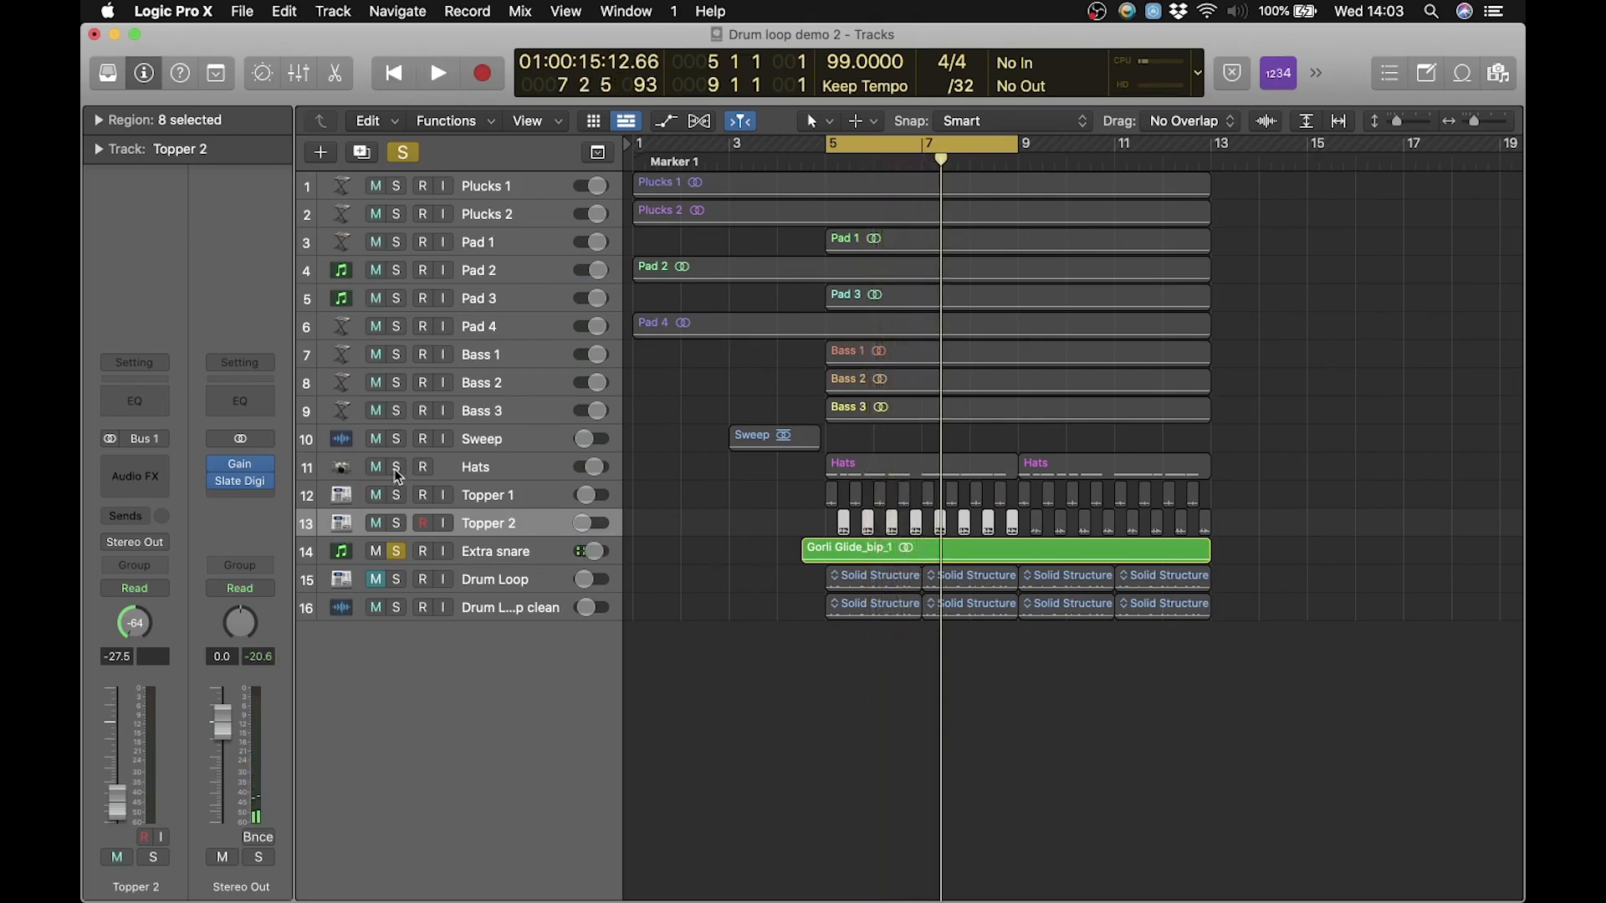
Step: Add Hats, Topper 1, Topper 2 and Drum Loop clean to the soloed Extra snare, play them together, and clear all solos
drag(396, 470, 397, 523)
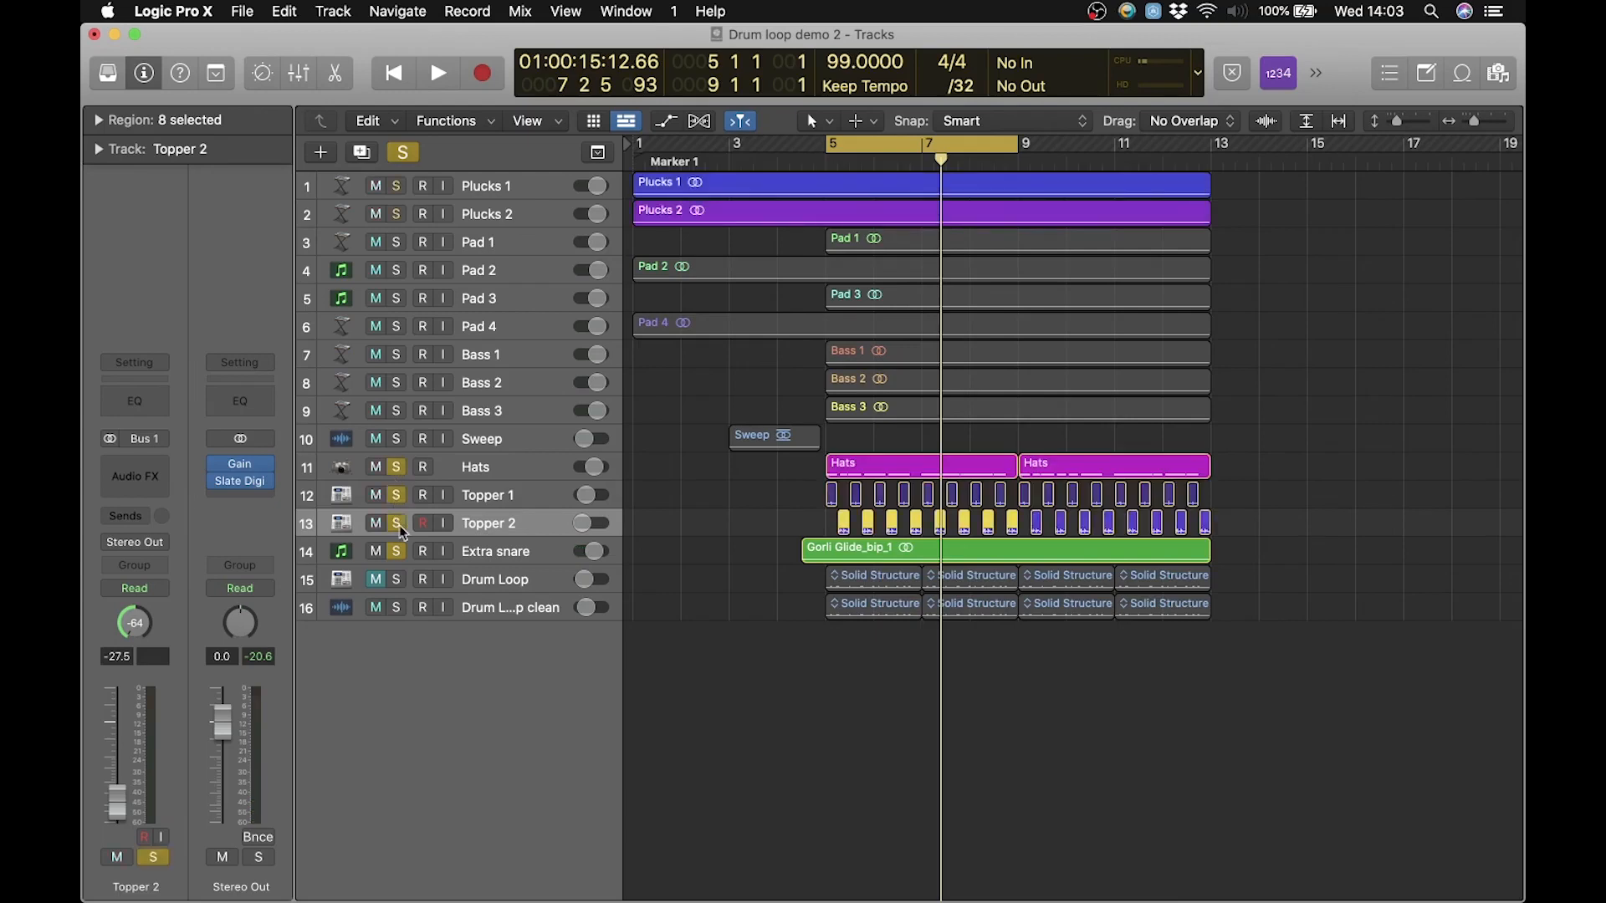
click(402, 607)
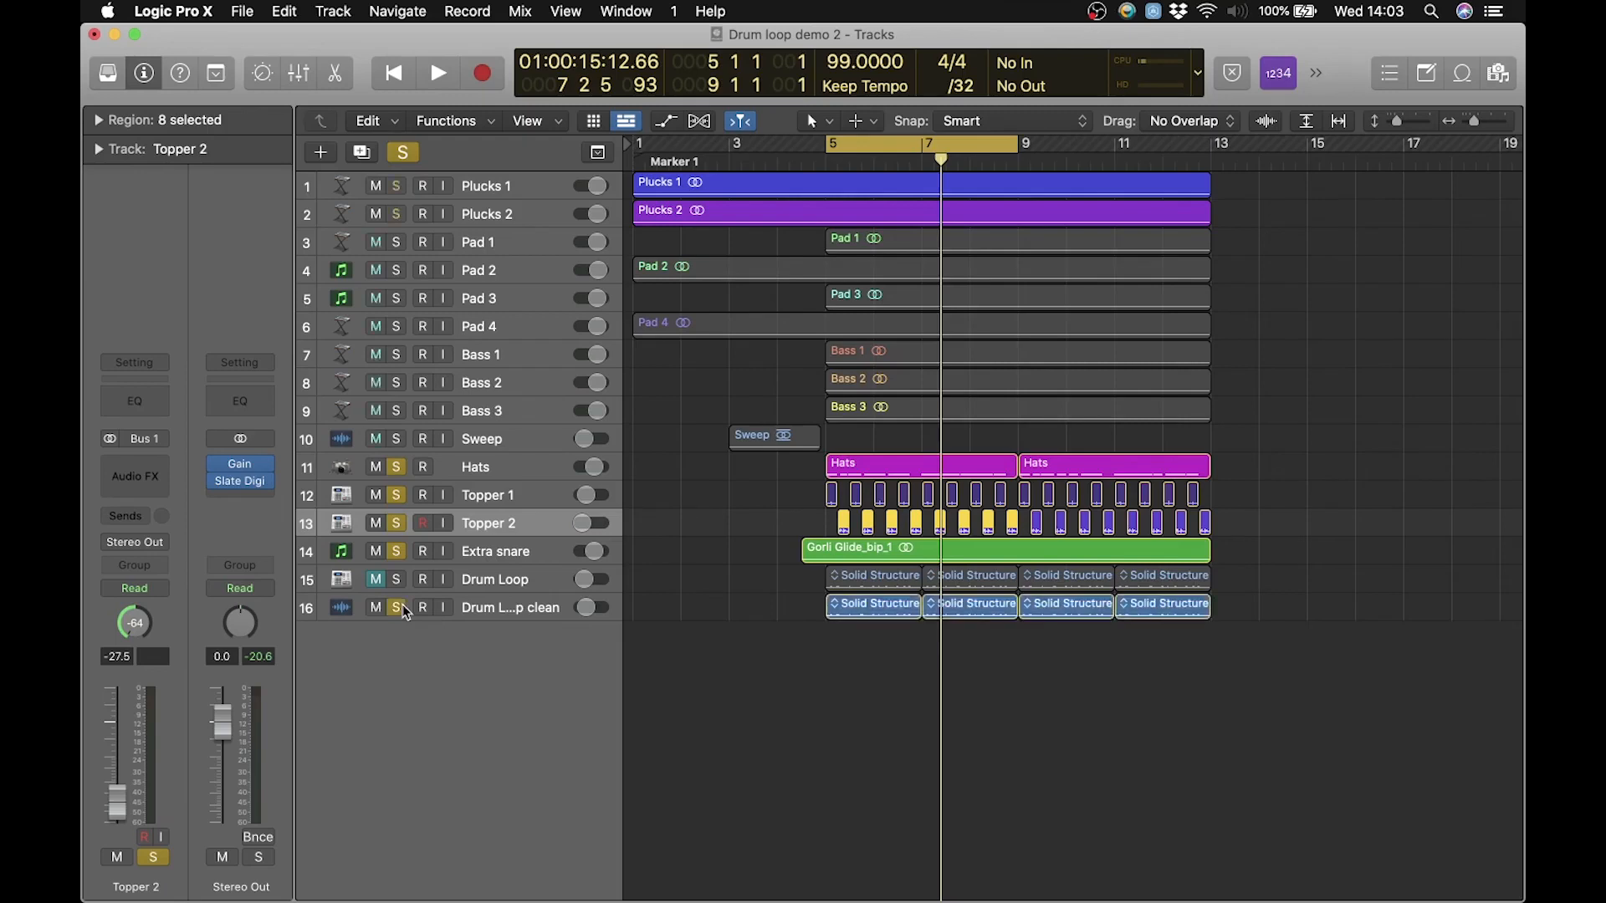
key(space)
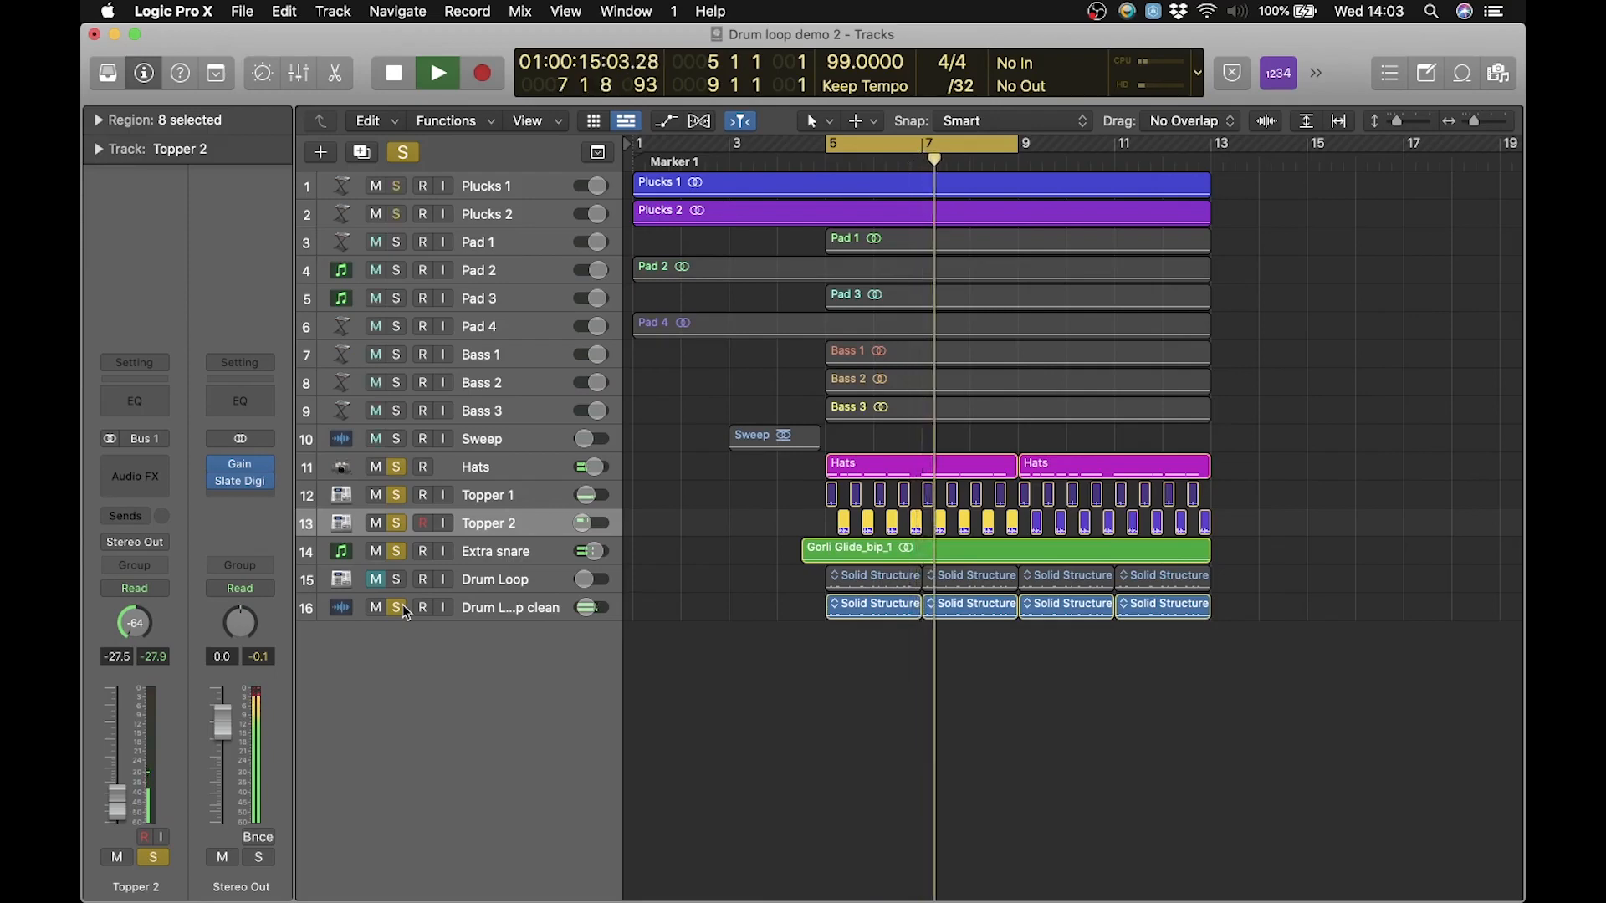
key(space)
click(402, 153)
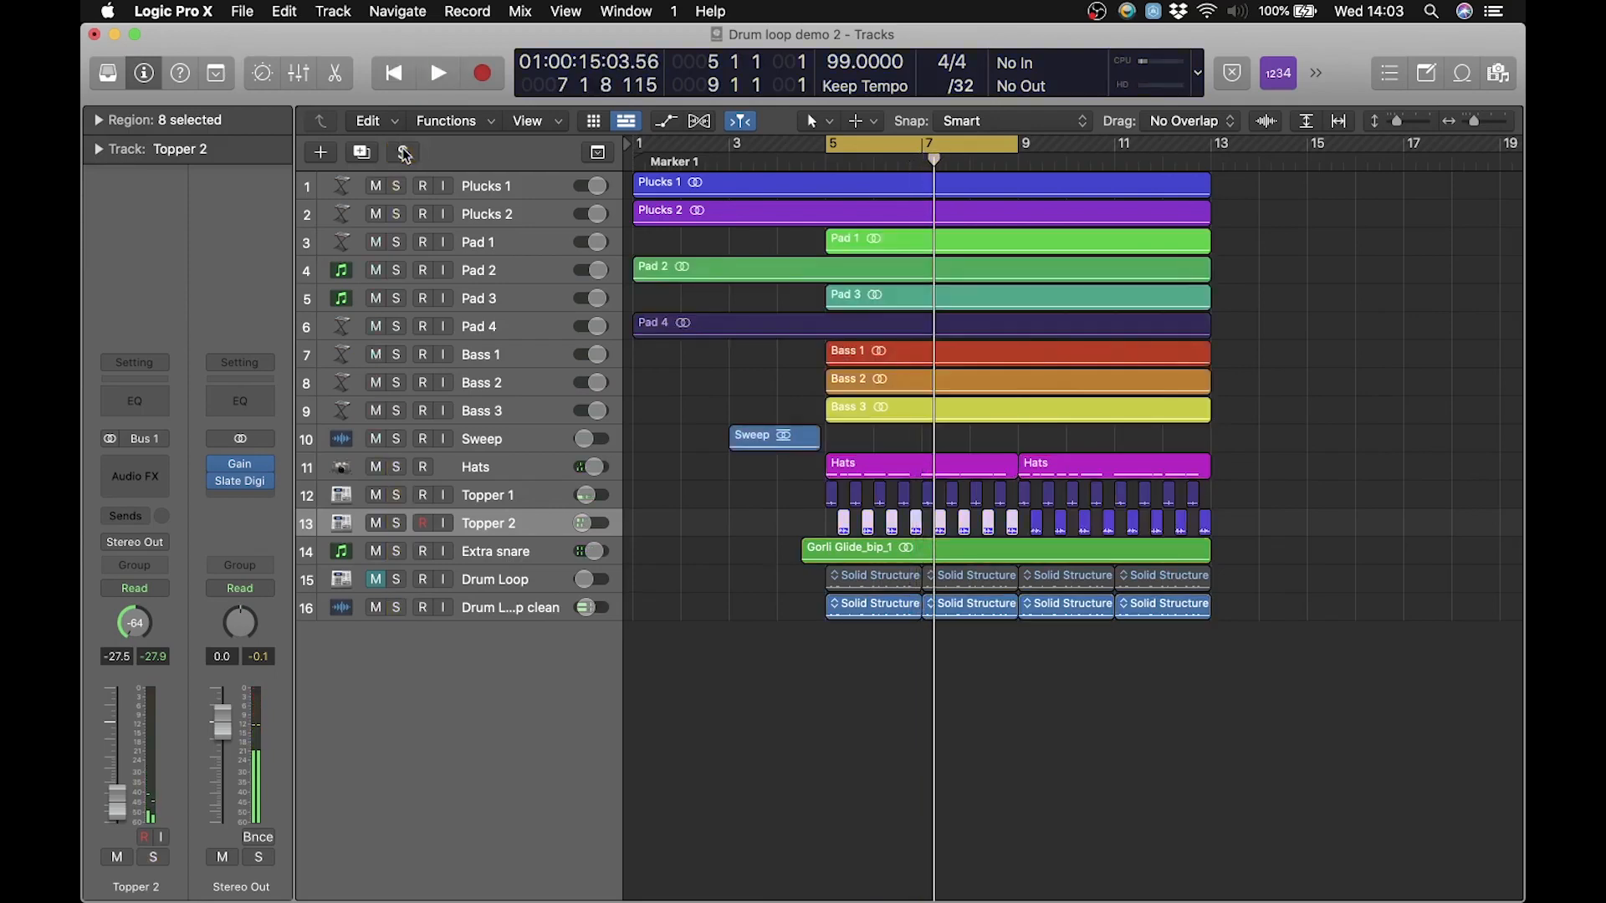
Step: Play the full mix with the cycle range turned off, lower Drum Loop clean to -16.8 dB, and stop playback
key(space)
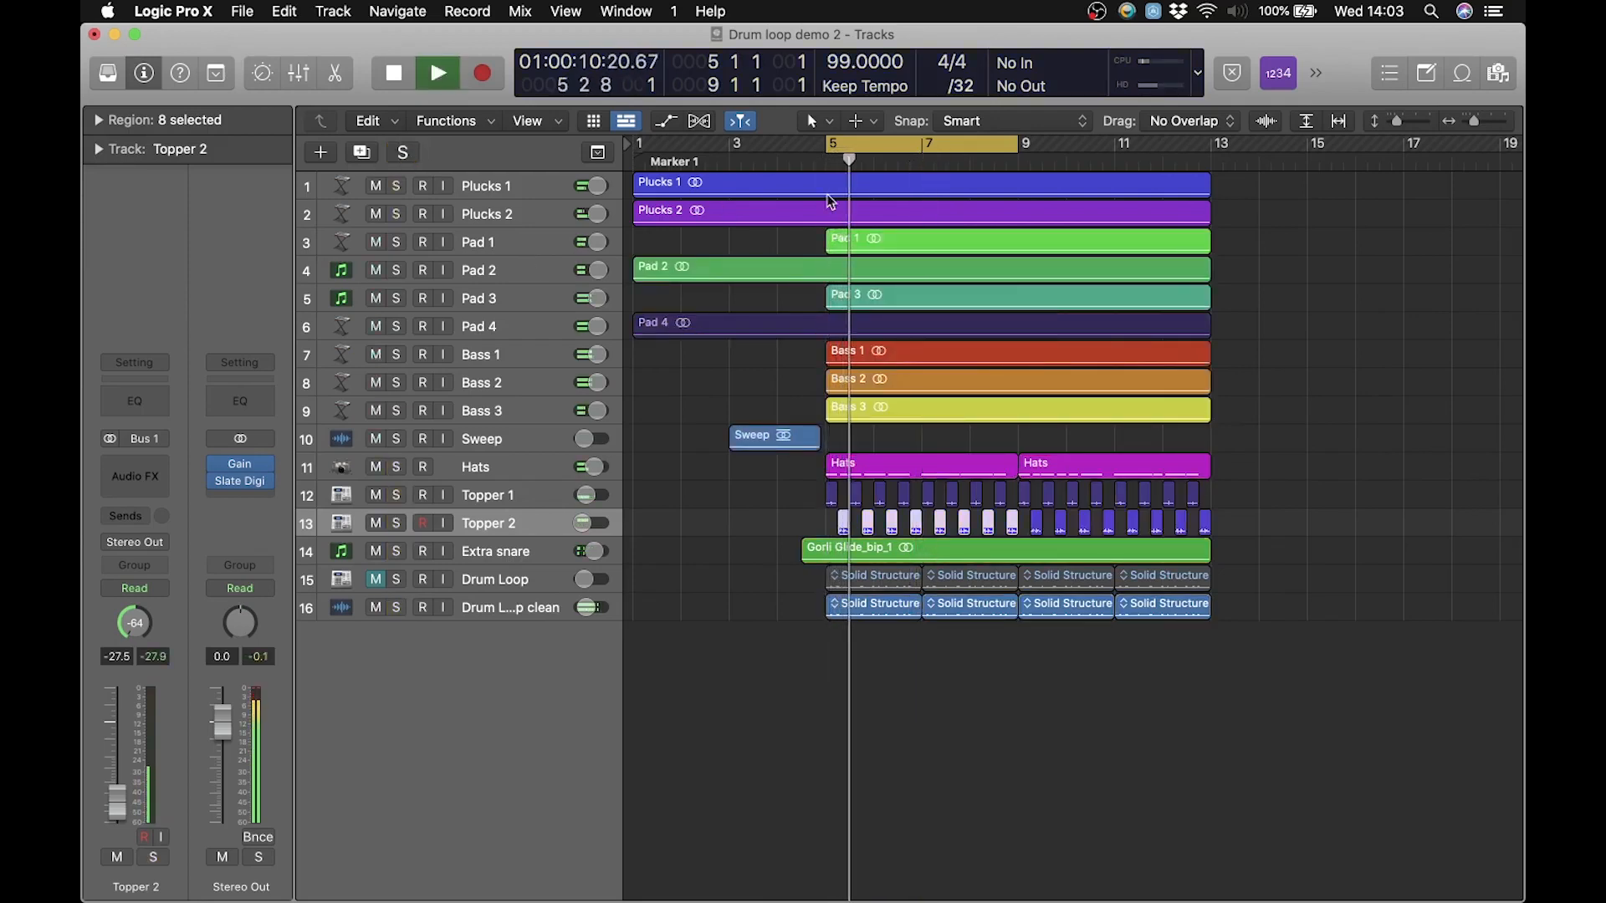
click(947, 138)
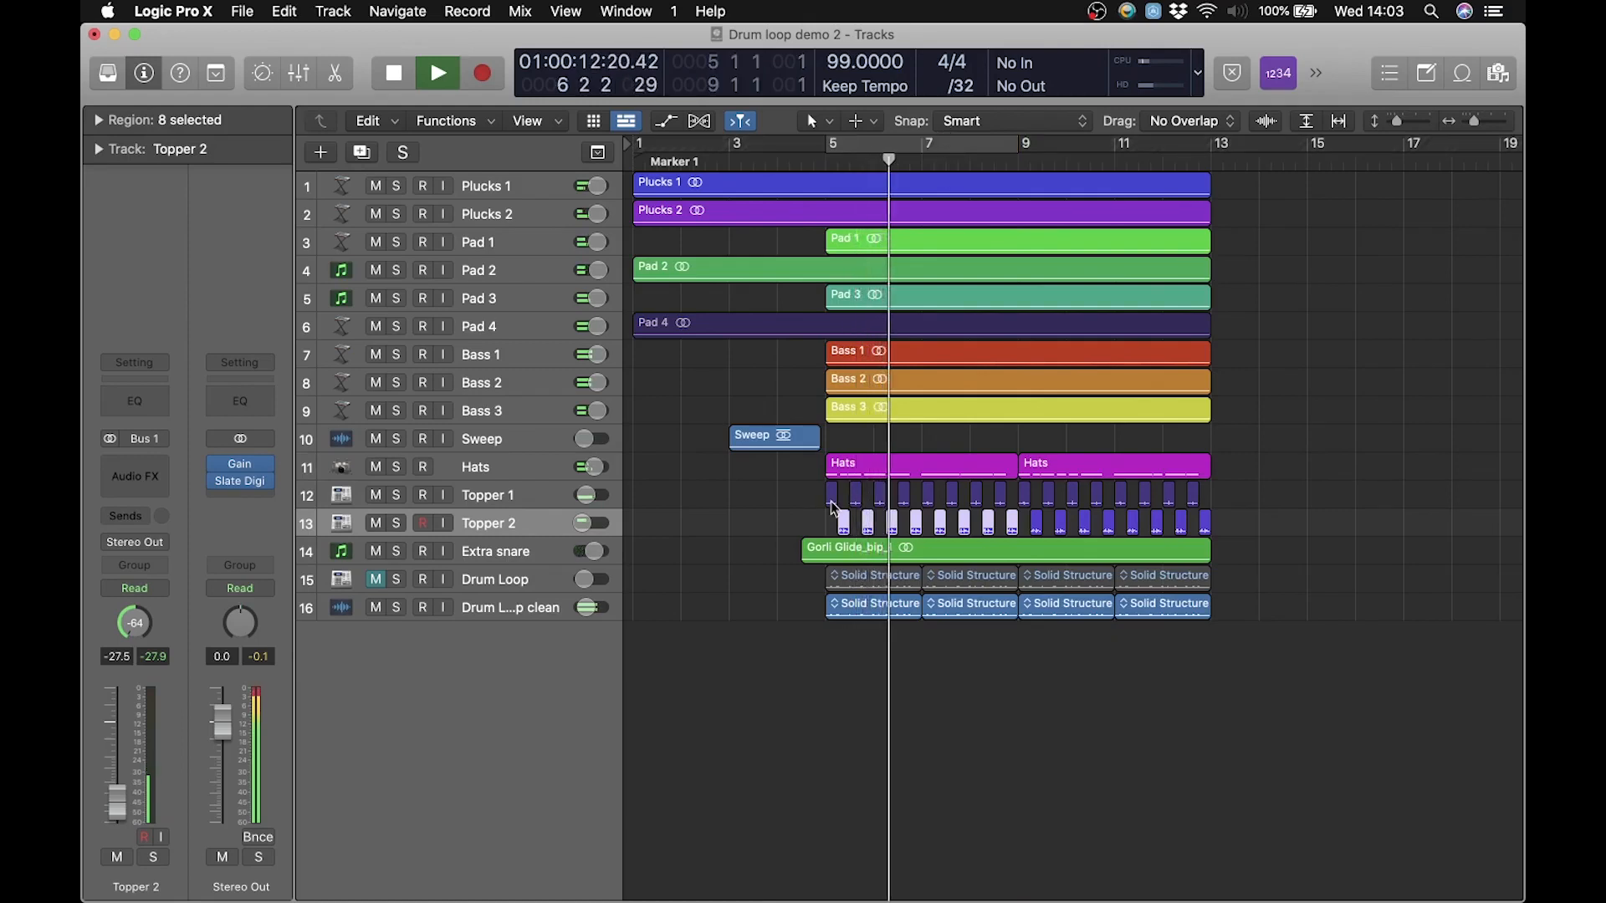
click(493, 607)
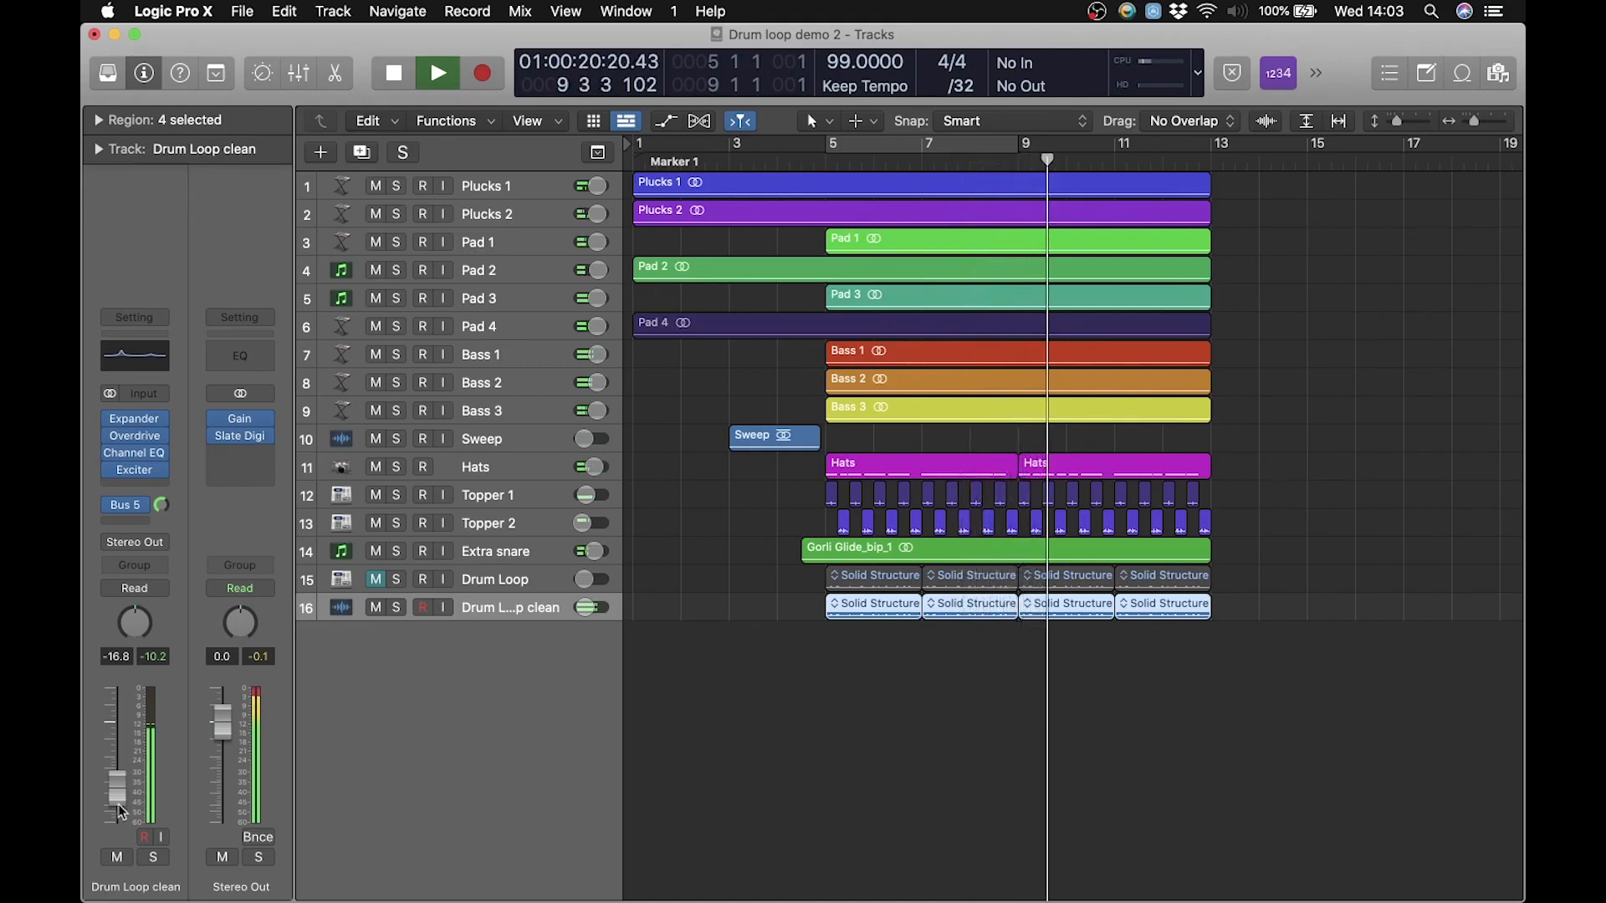
key(space)
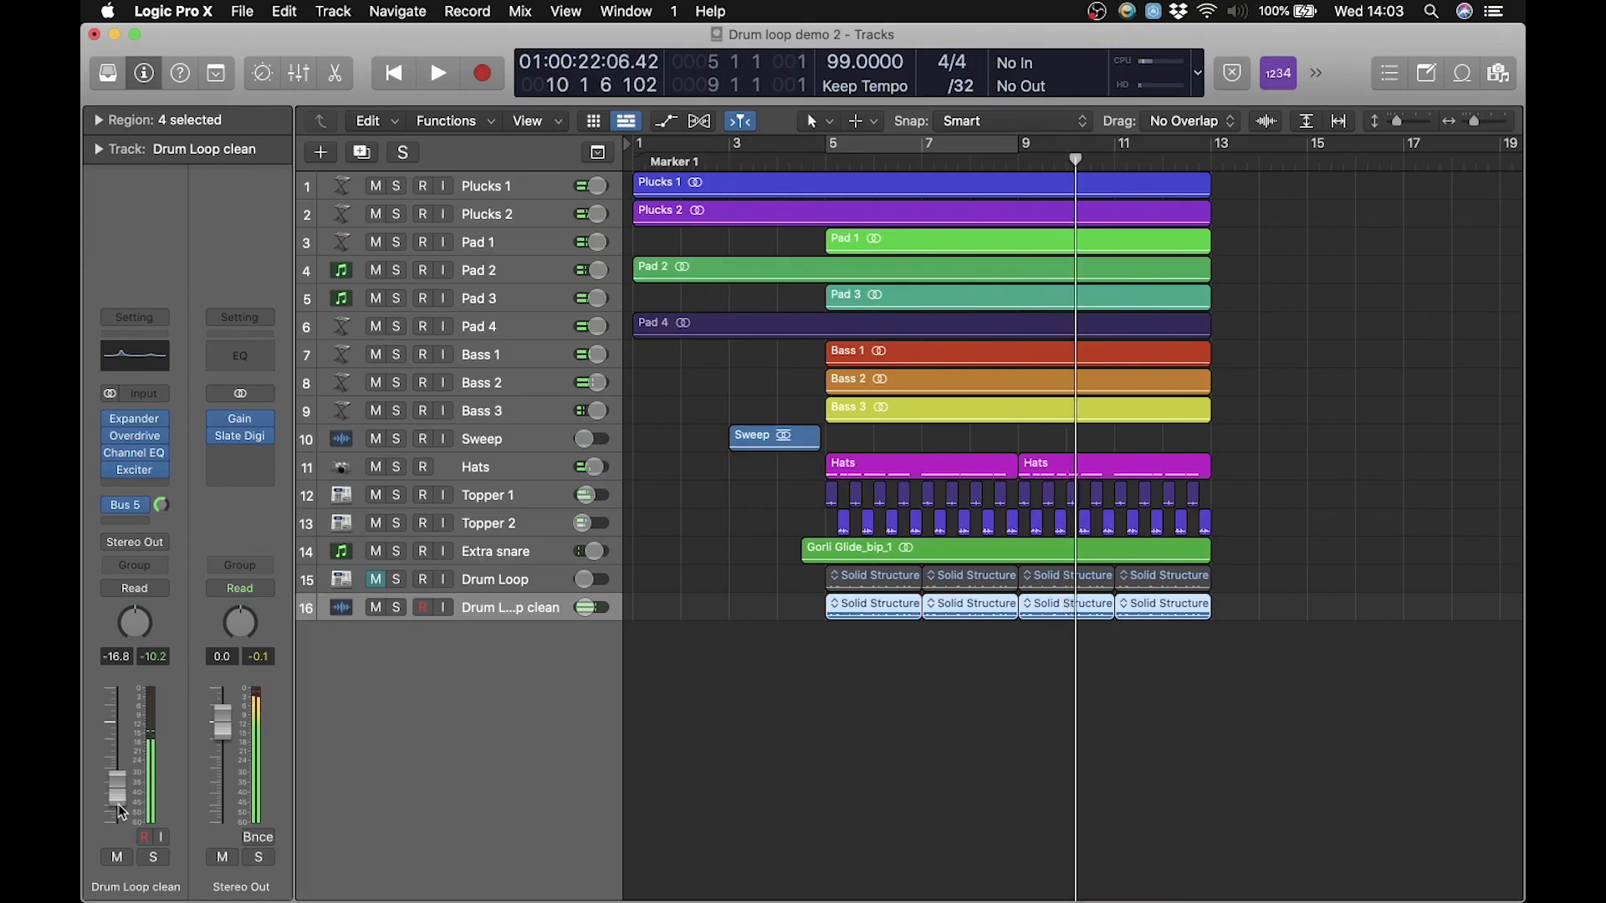